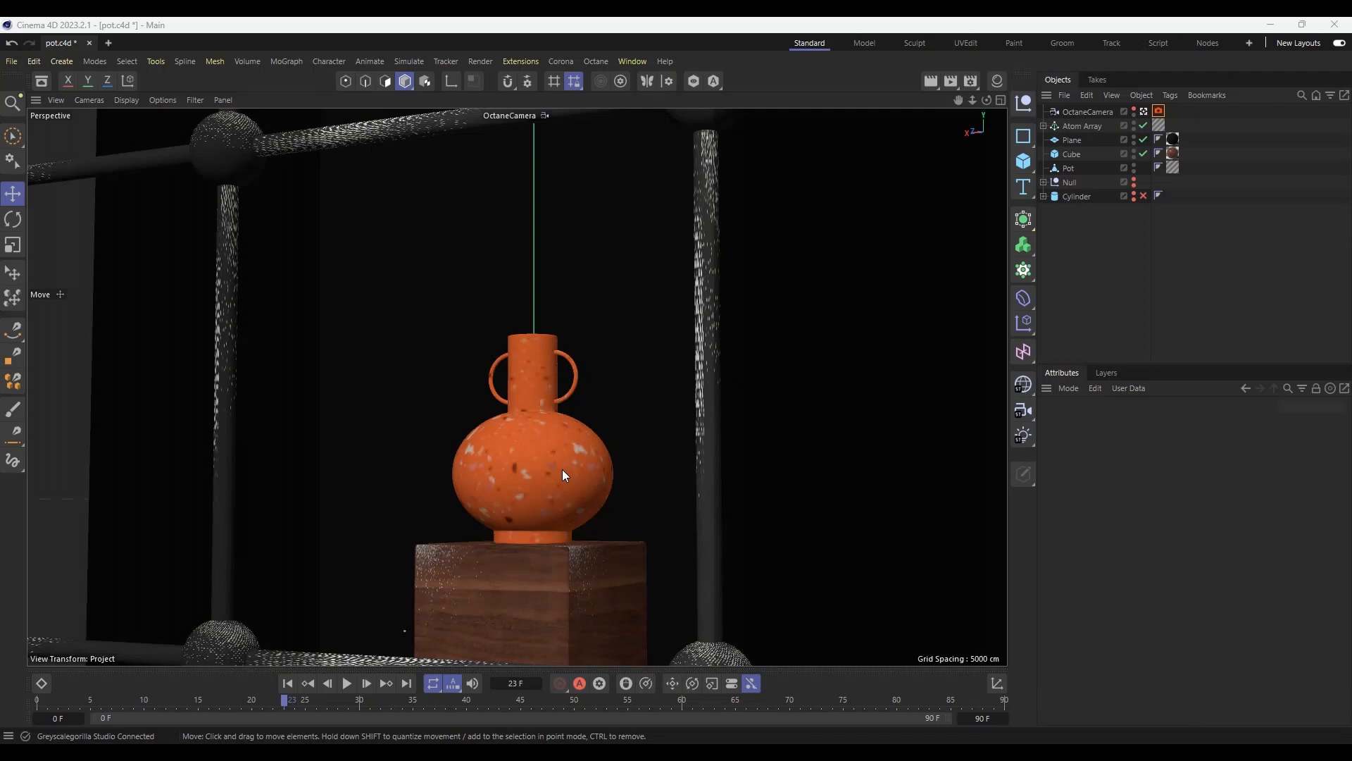
# Leave the OctaneCamera view to inspect the pot, wooden cube, backdrop plane and atom array grid, and return to the OctaneCamera view
pyautogui.click(1144, 111)
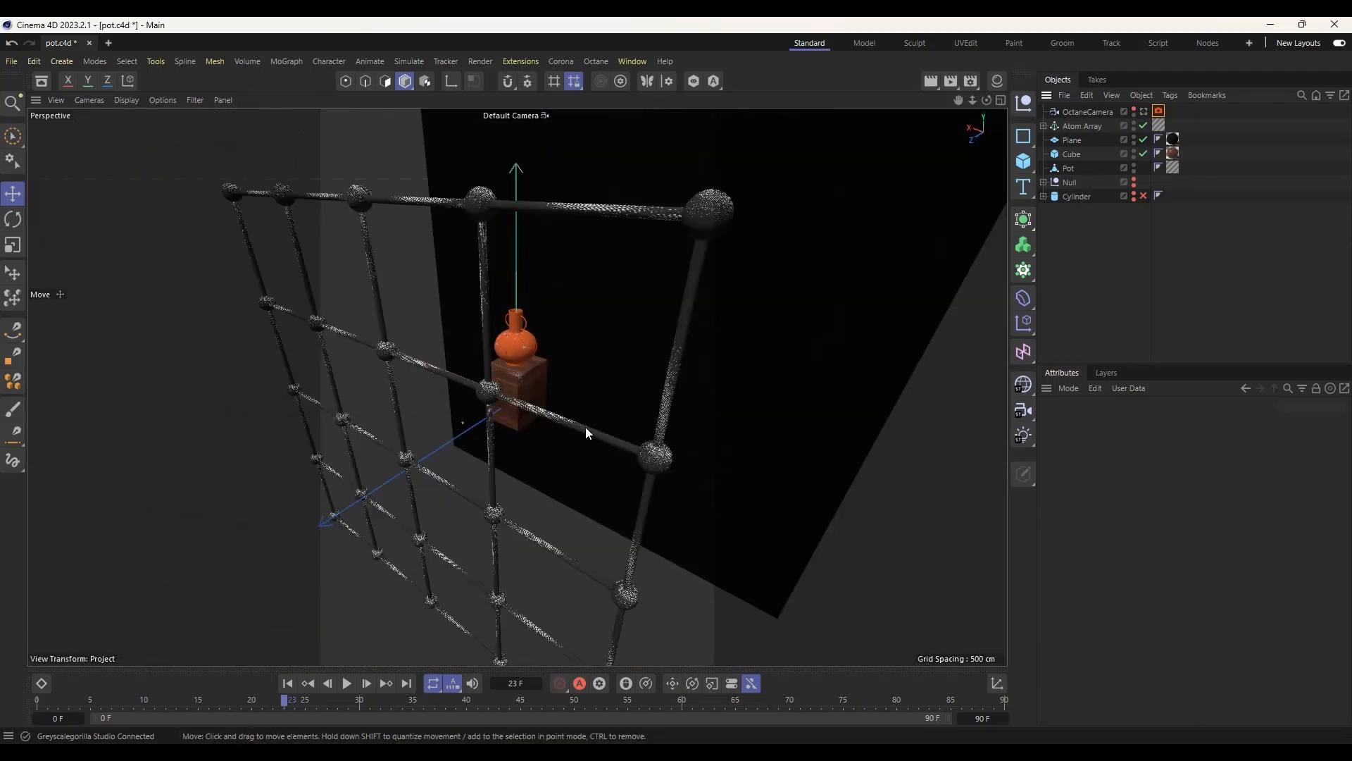
pyautogui.scroll(10, 606, 426)
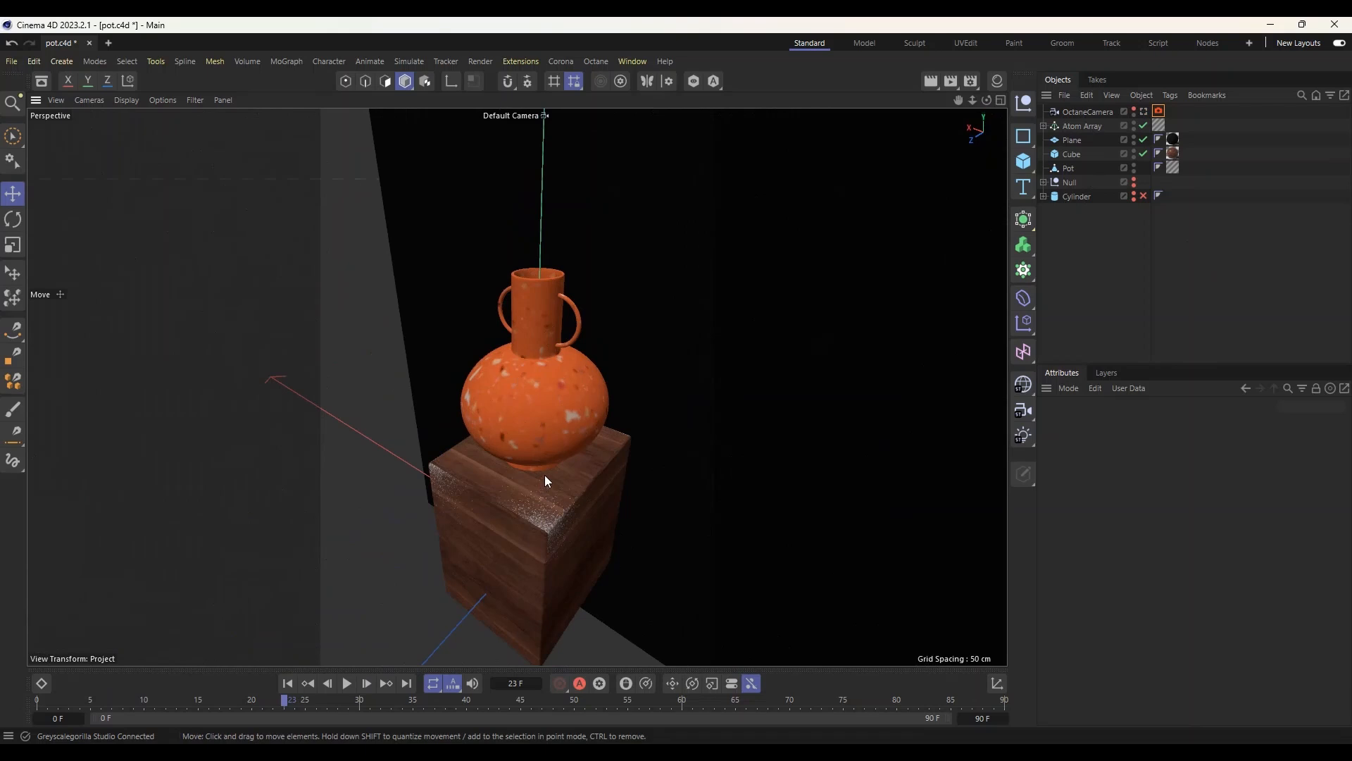
pyautogui.scroll(5, 635, 438)
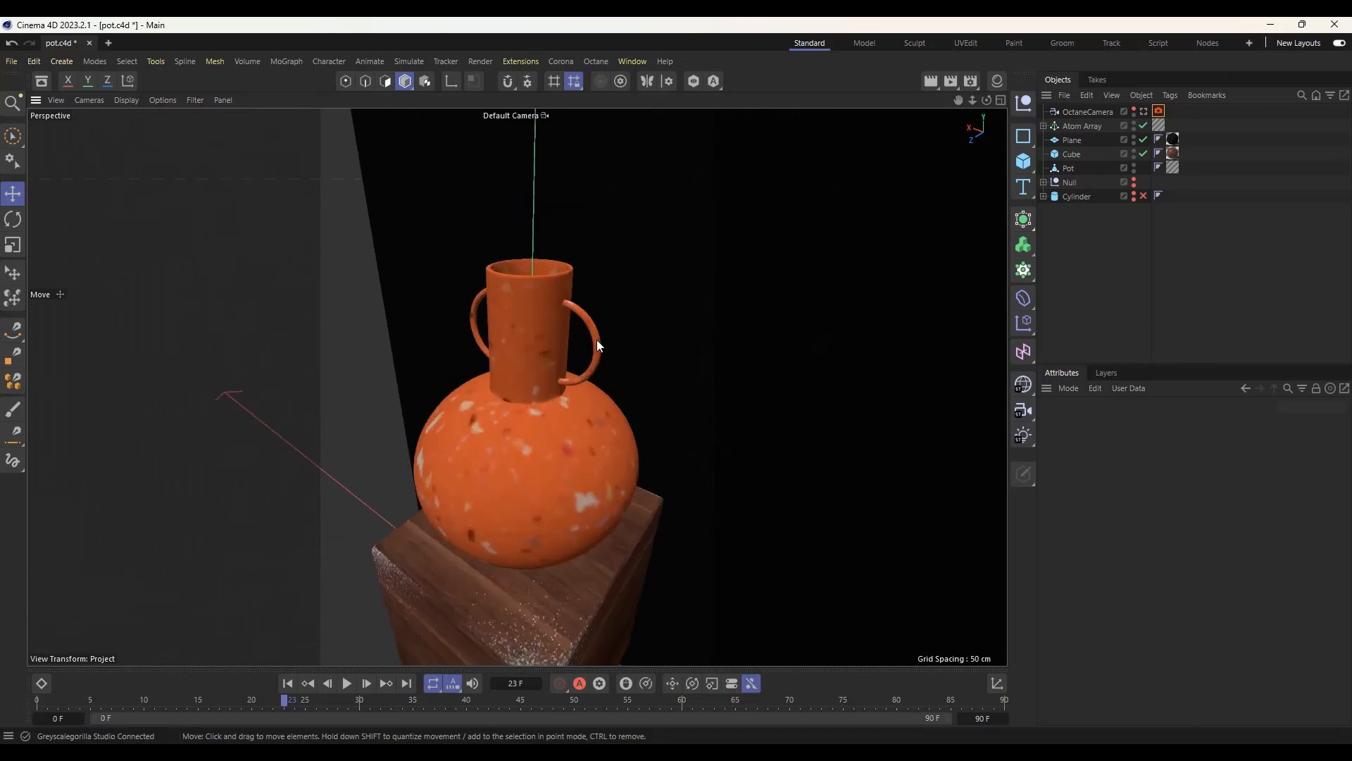
pyautogui.scroll(-5, 455, 405)
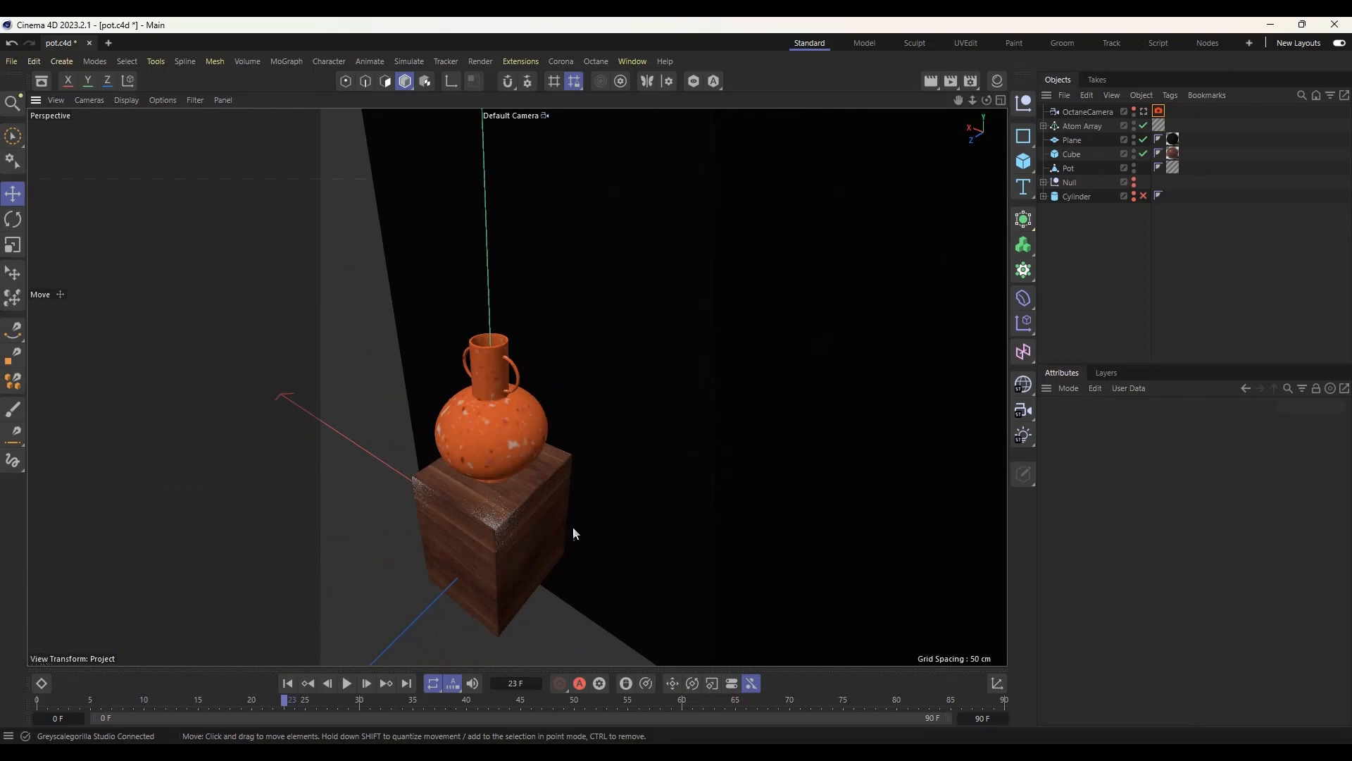
pyautogui.scroll(-8, 462, 557)
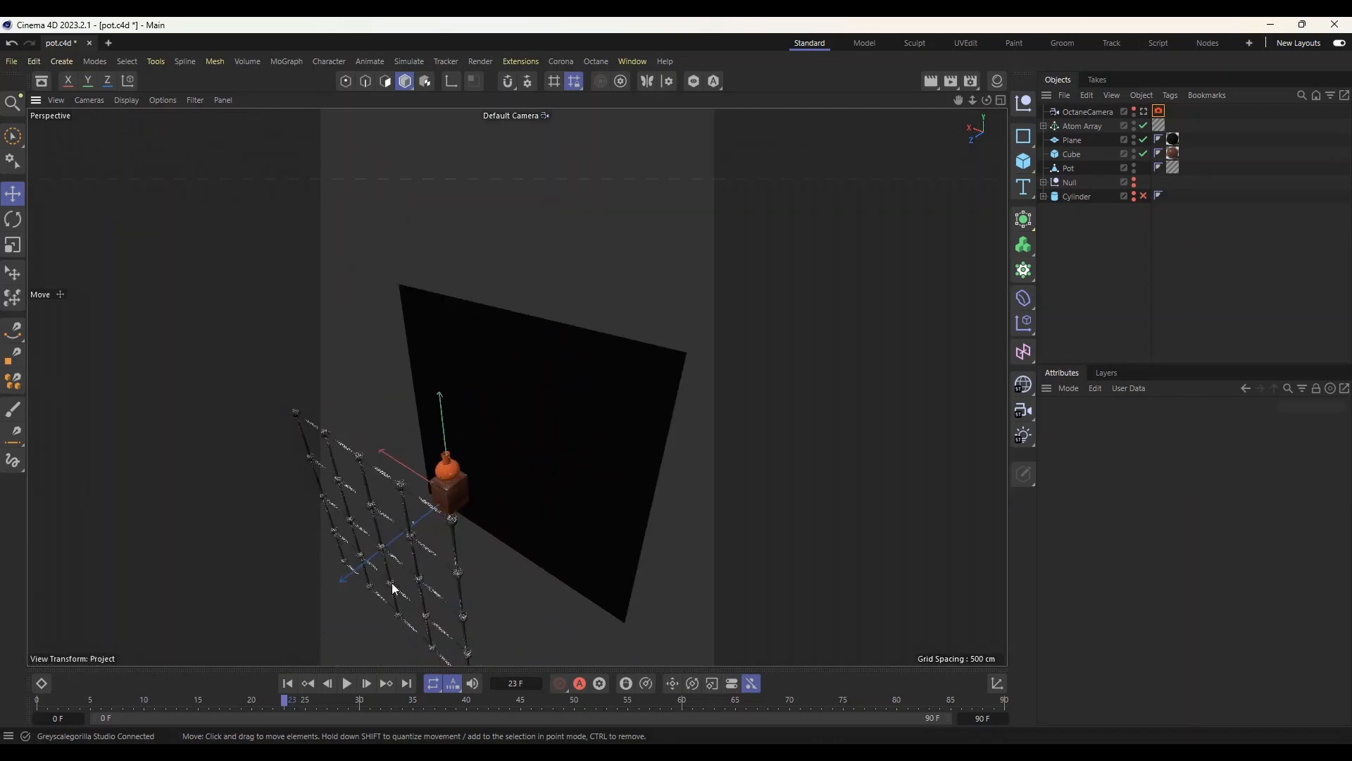
pyautogui.scroll(6, 392, 581)
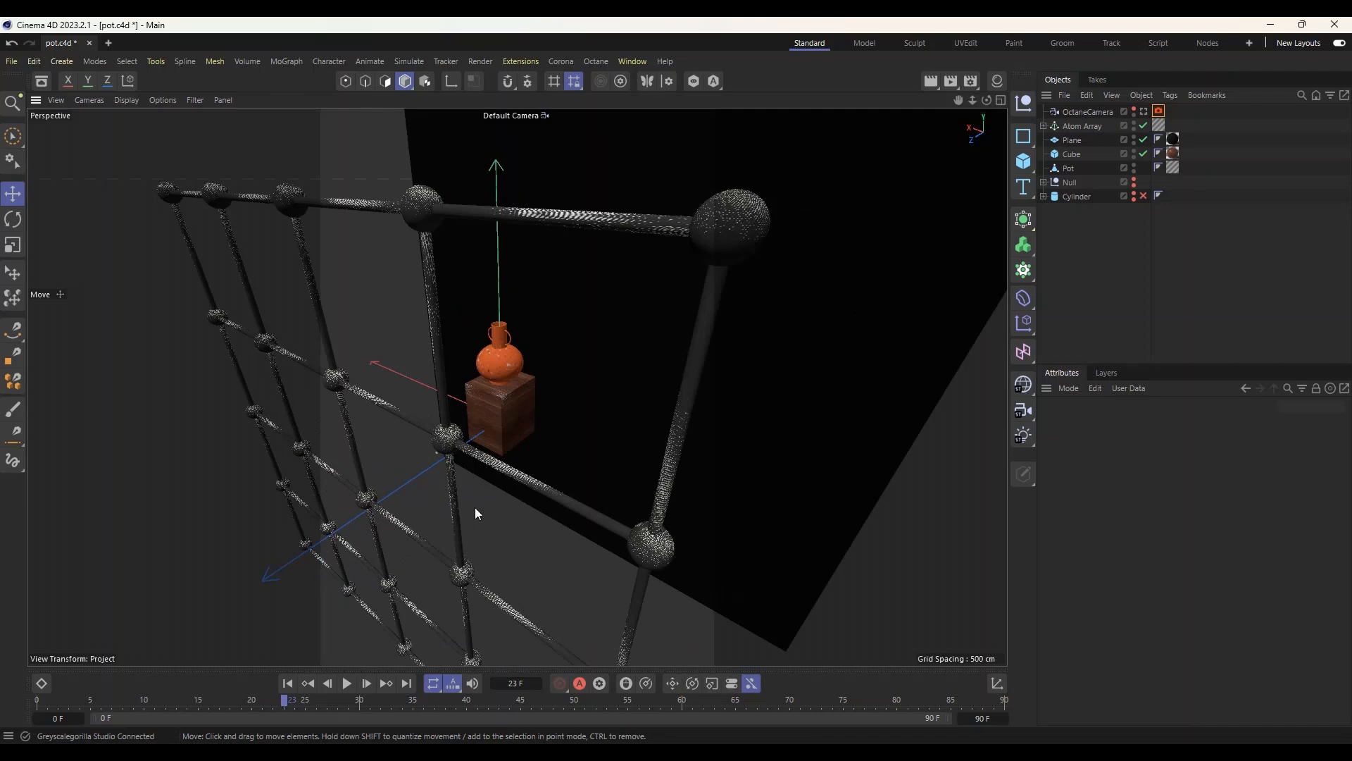
pyautogui.scroll(-2, 475, 507)
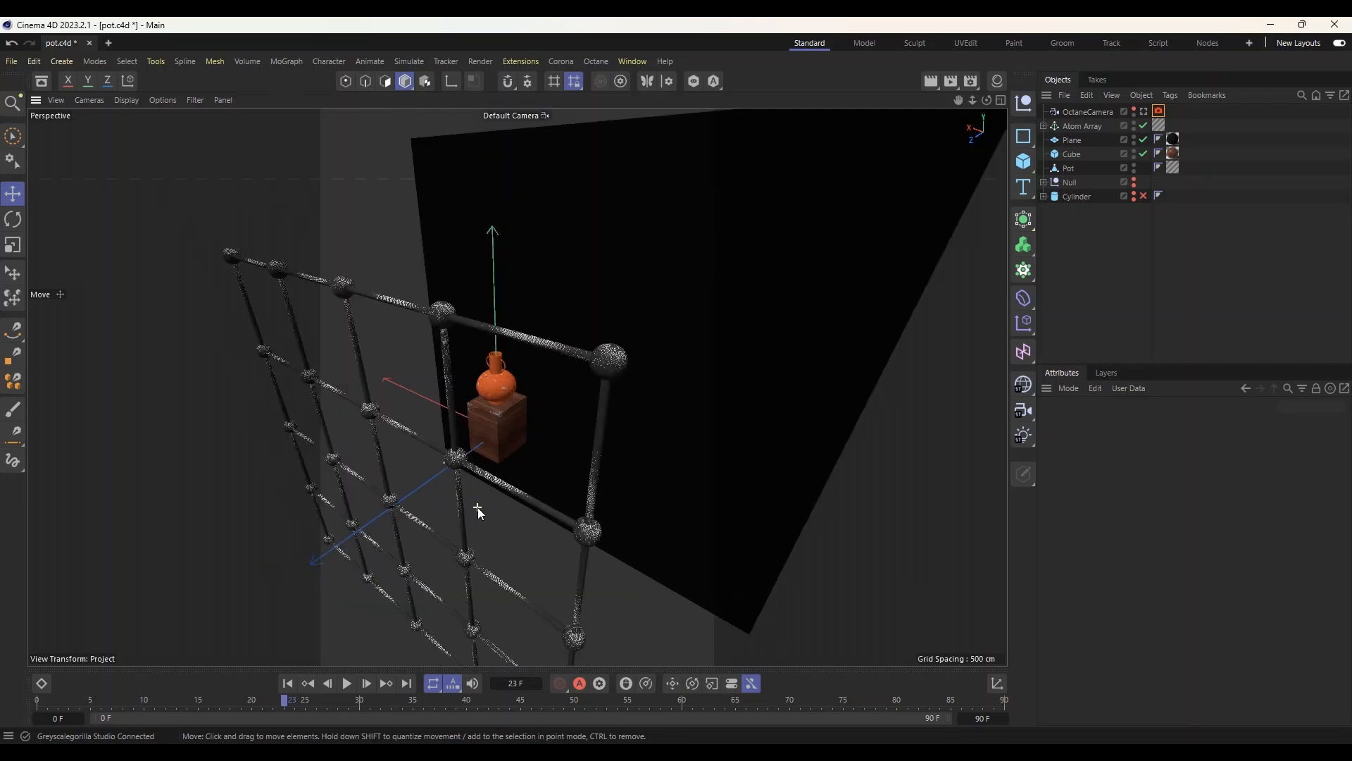
pyautogui.click(1145, 112)
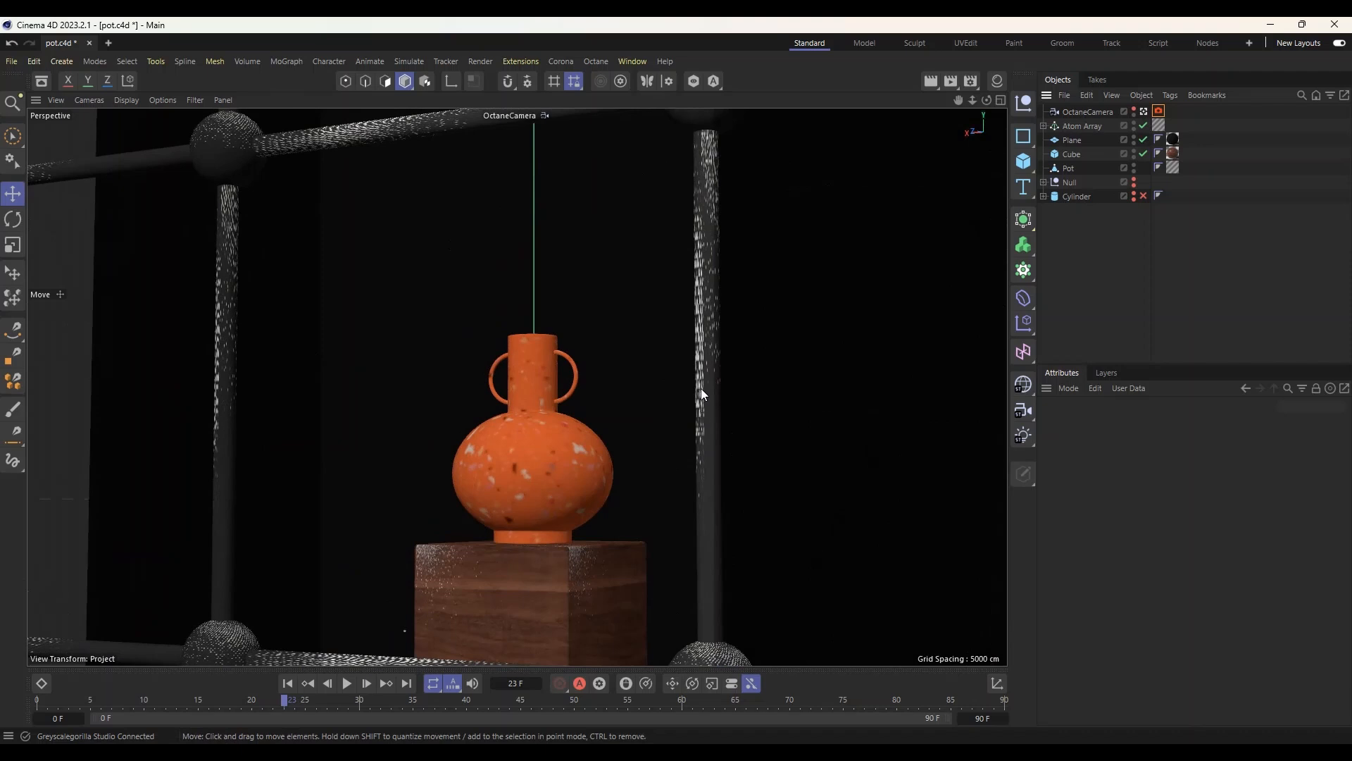
# Switch to Greyscalegorilla Studio and browse the free assets to find the Blinds 14 gobo
pyautogui.moveTo(521, 753)
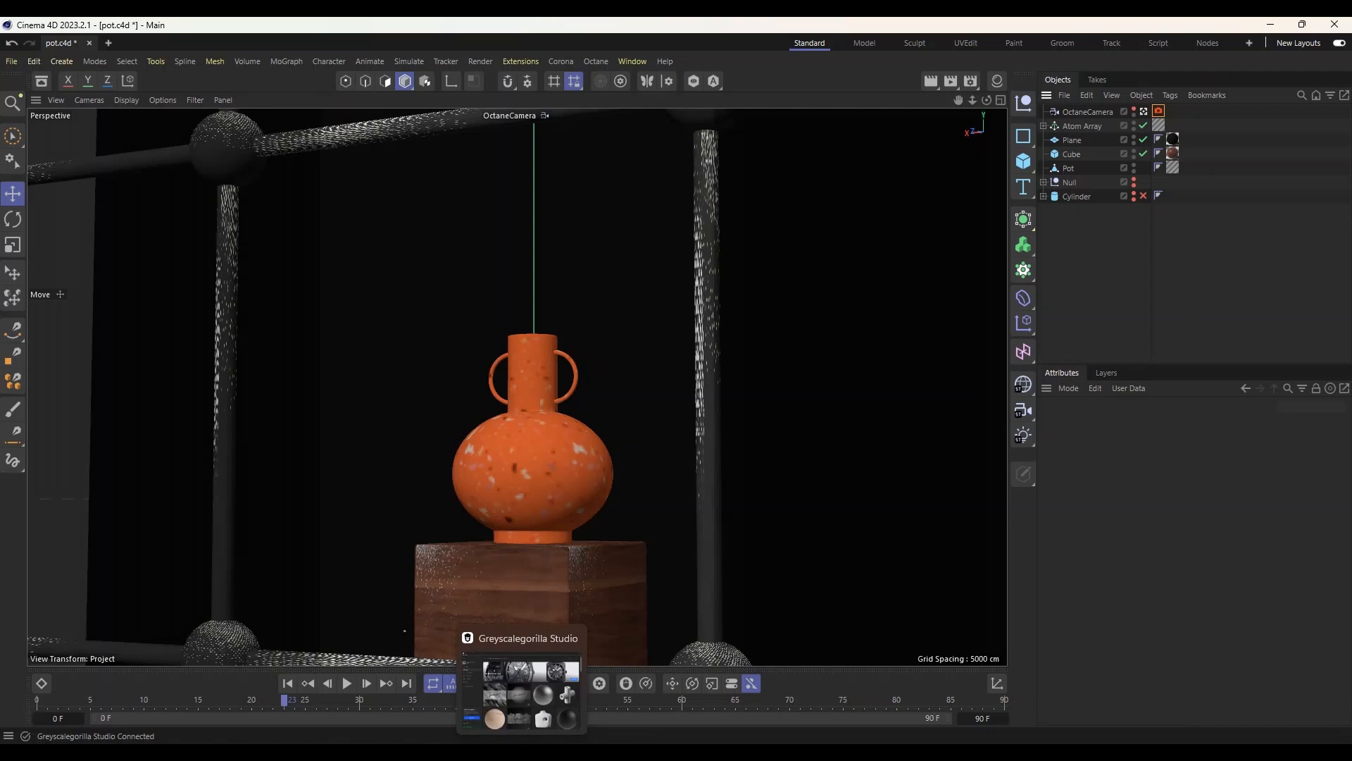
pyautogui.click(521, 690)
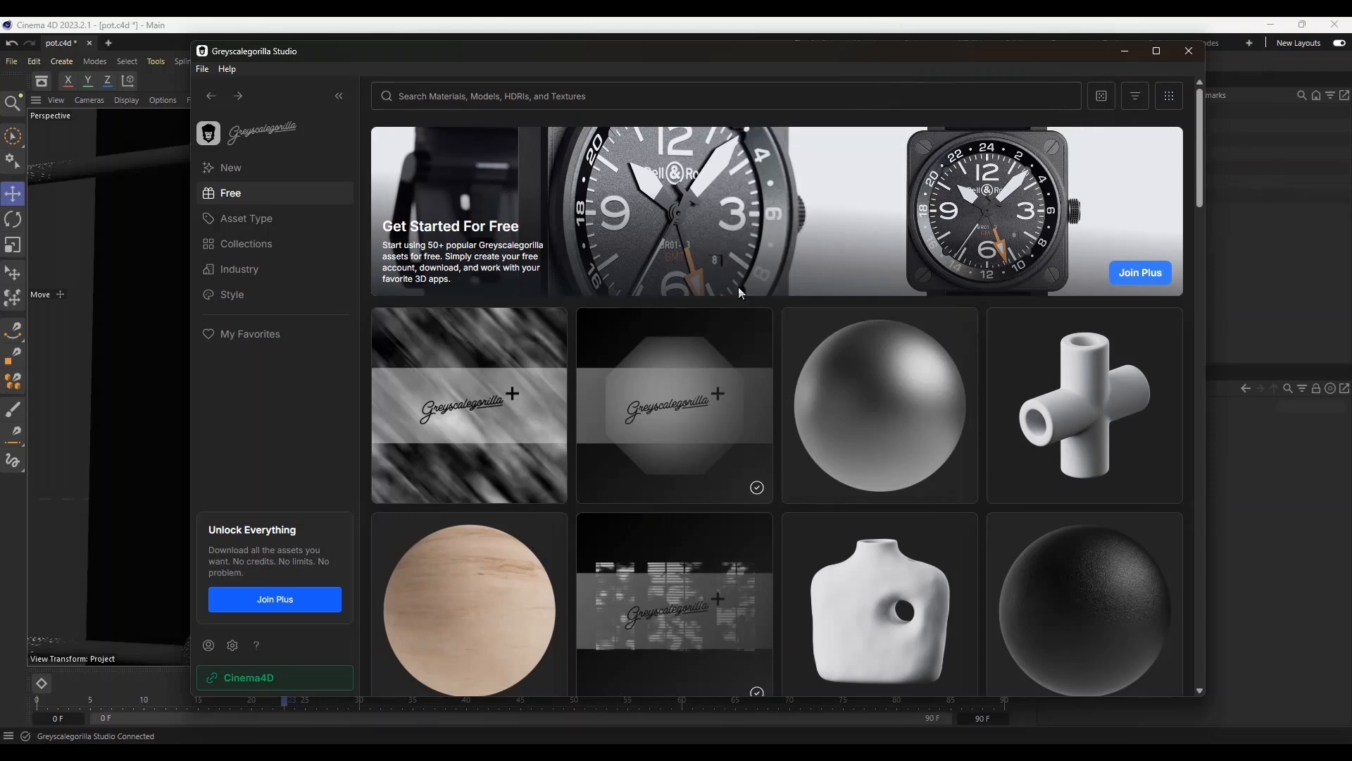
pyautogui.click(251, 199)
pyautogui.moveTo(1199, 182); pyautogui.dragTo(1200, 237)
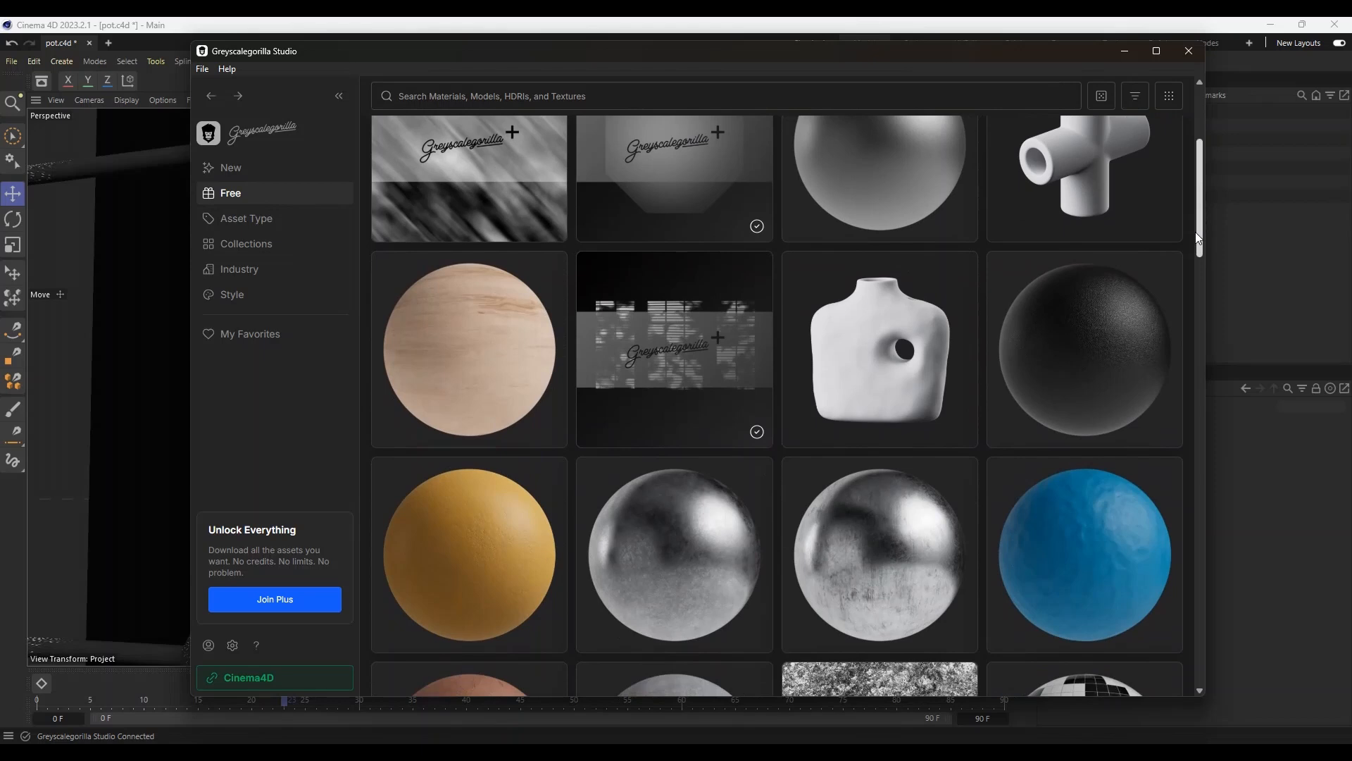
pyautogui.moveTo(682, 363)
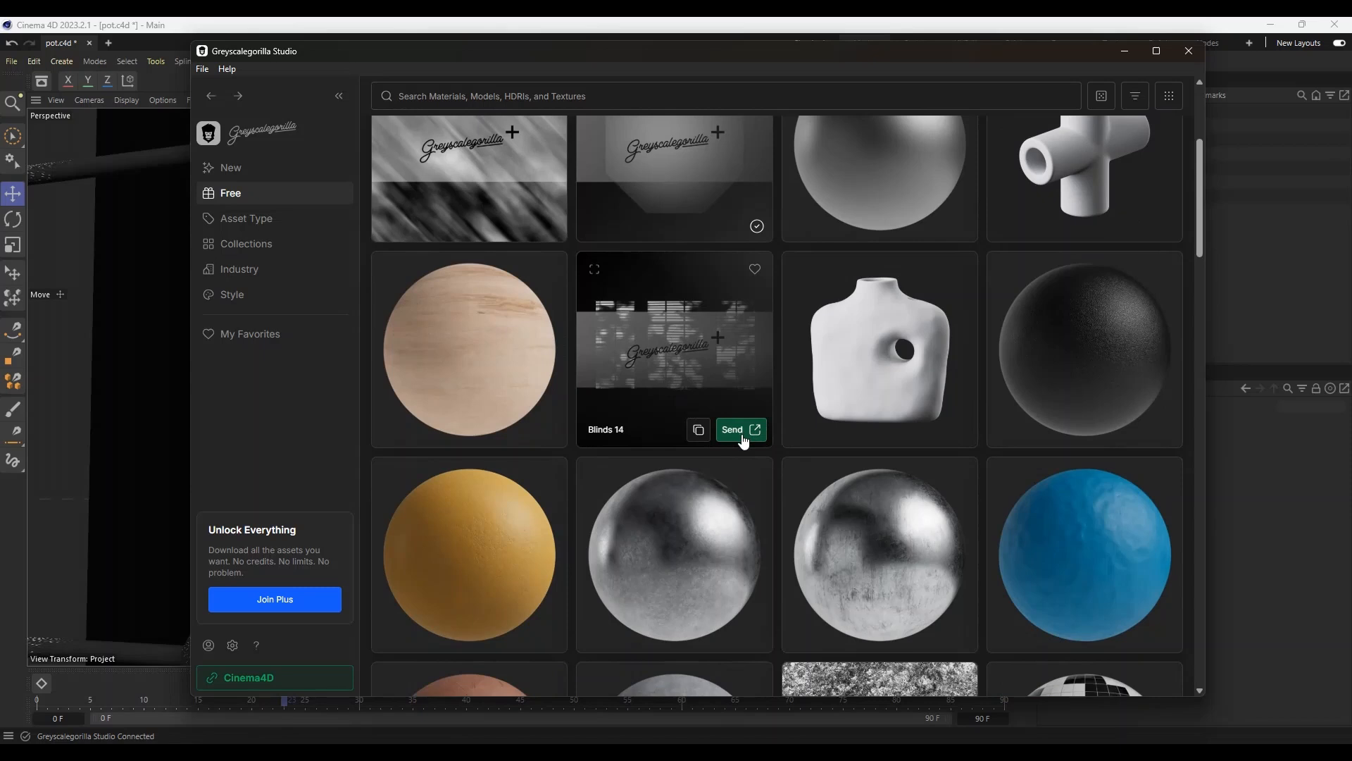
# Try to send the Blinds 14 gobo to the Cinema 4D scene
pyautogui.click(742, 430)
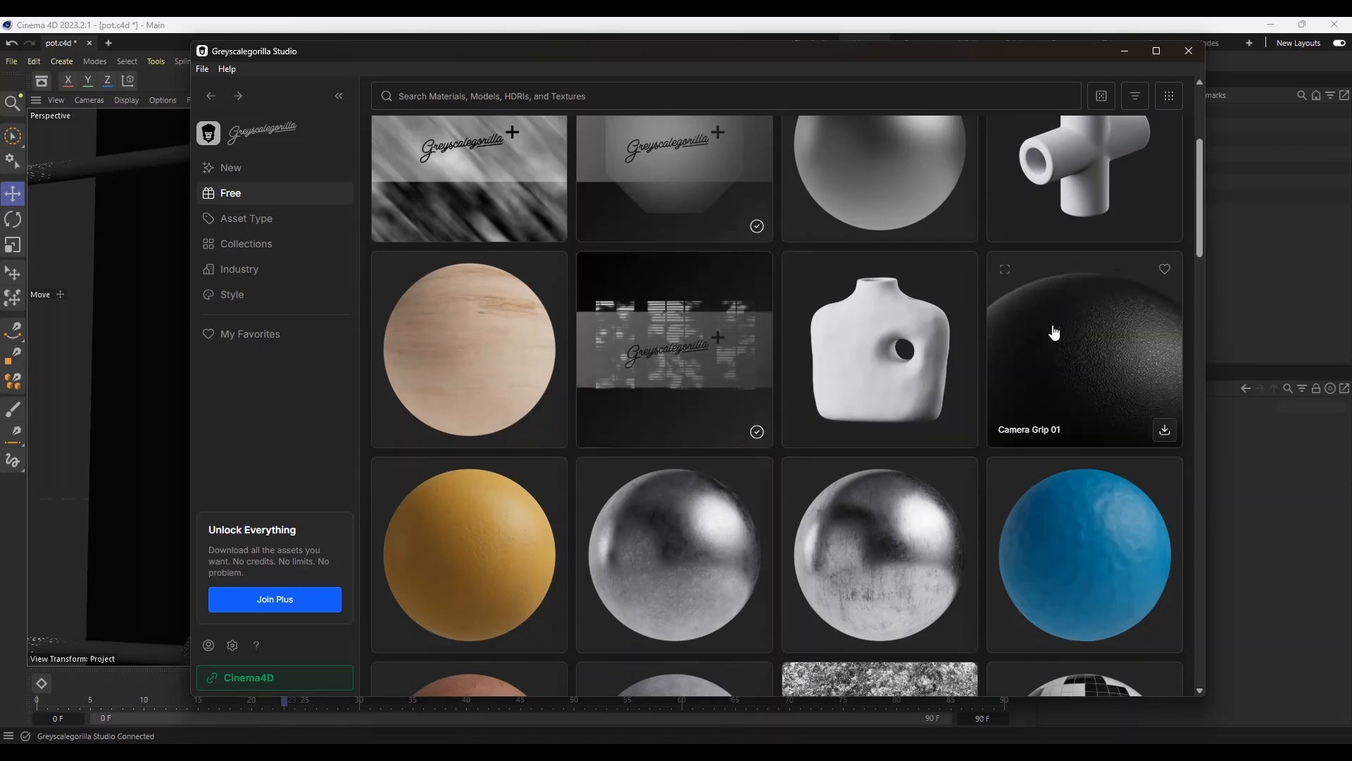
pyautogui.click(1125, 50)
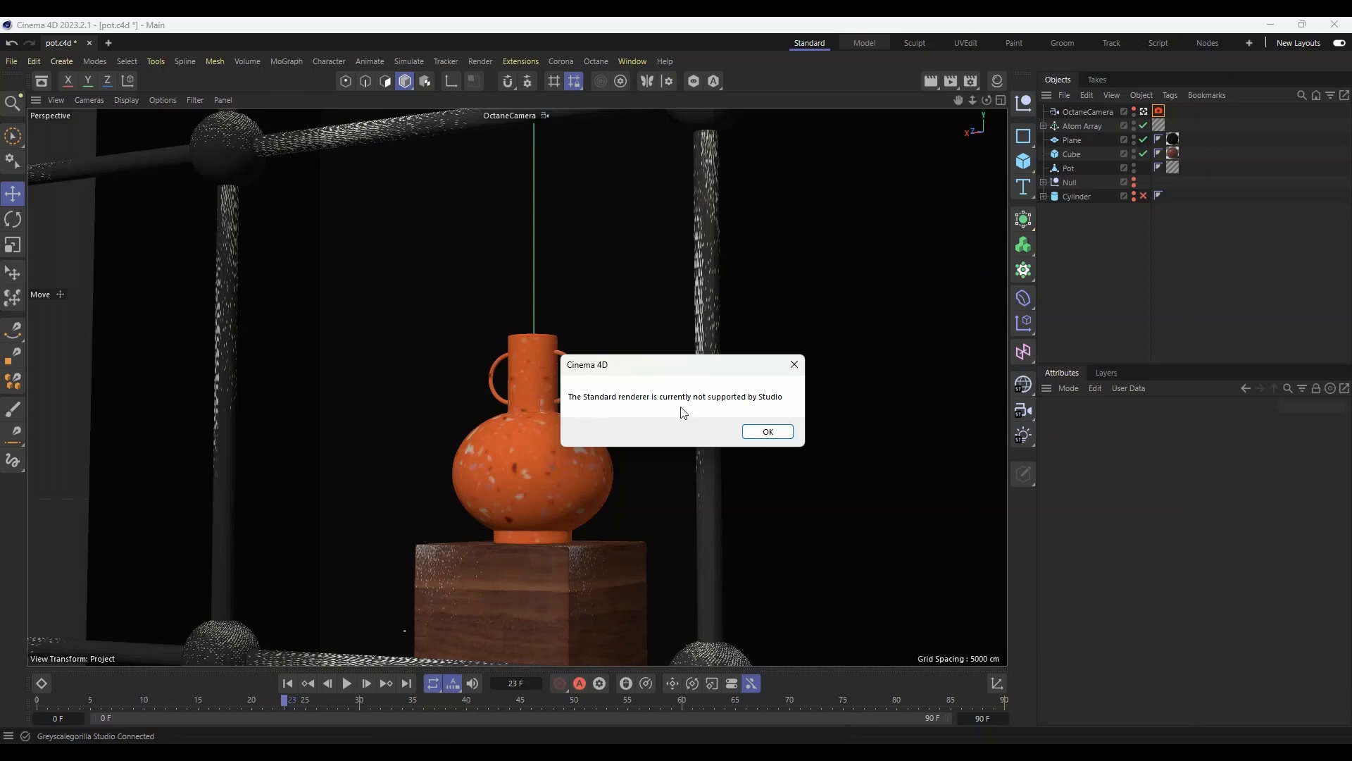
pyautogui.click(767, 432)
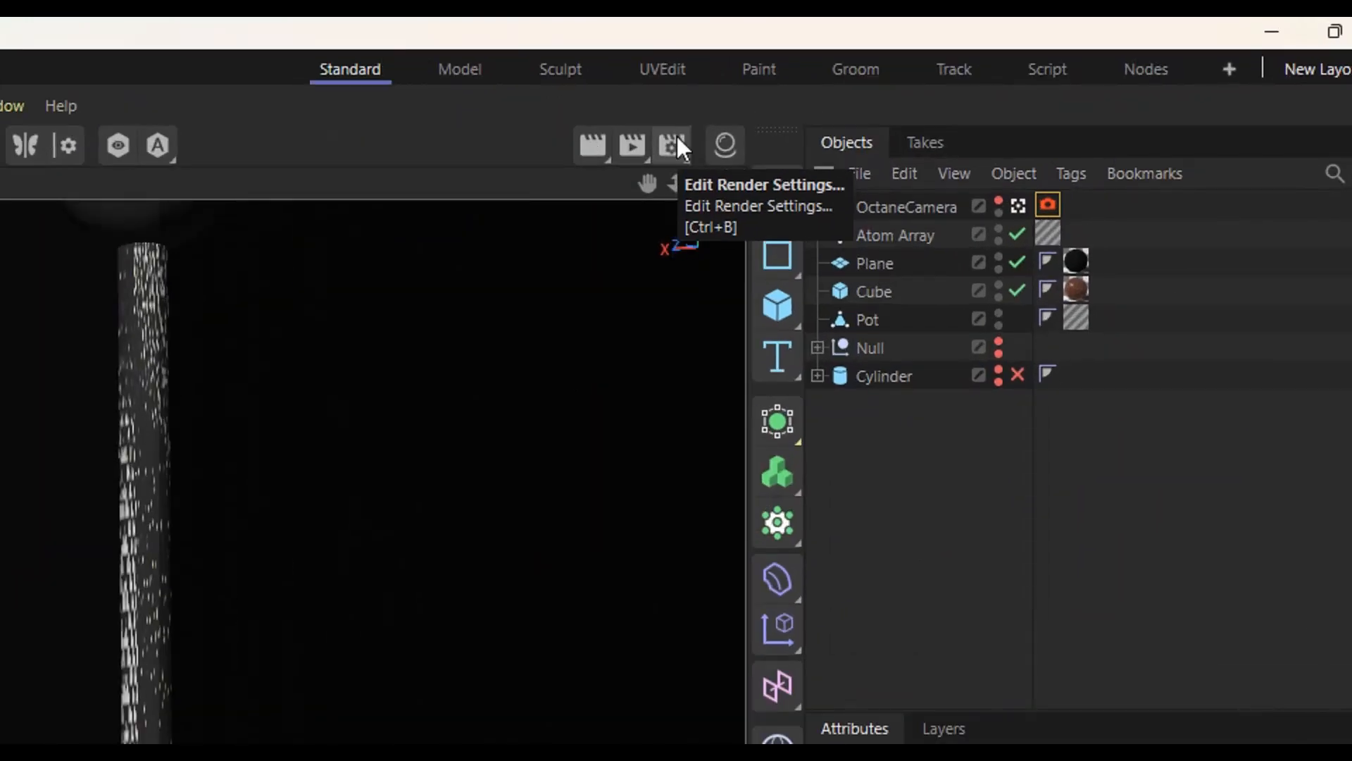
# Set the renderer to Octane Renderer in the render settings
pyautogui.click(678, 136)
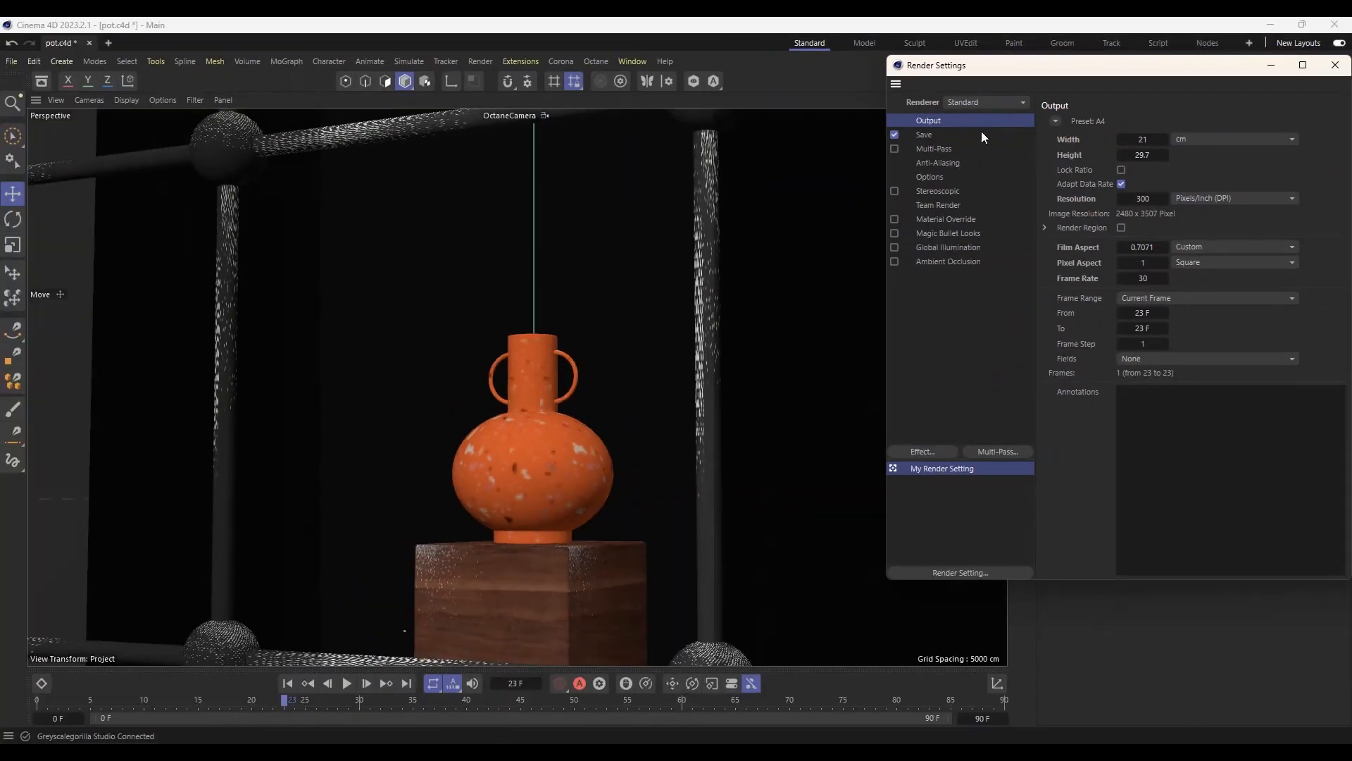
pyautogui.moveTo(988, 72); pyautogui.dragTo(746, 91)
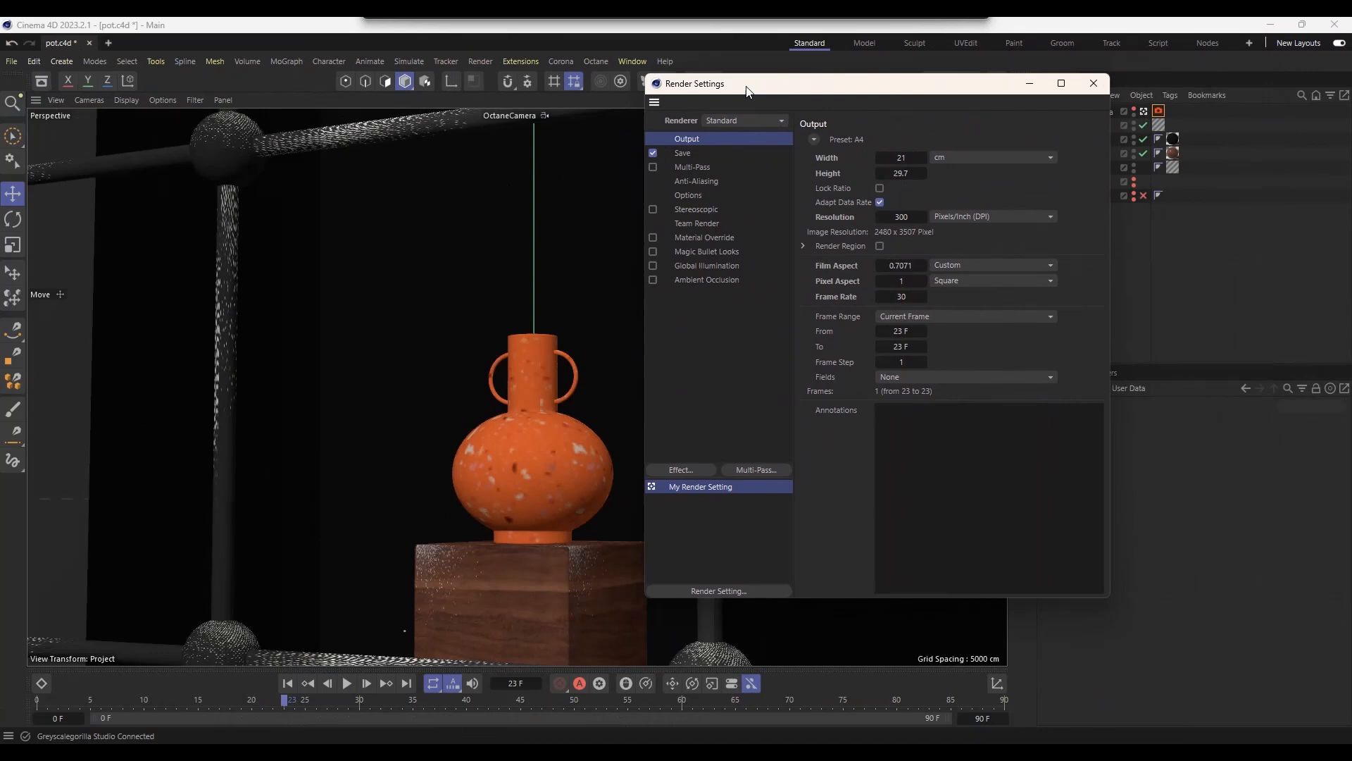
pyautogui.click(756, 121)
pyautogui.click(756, 203)
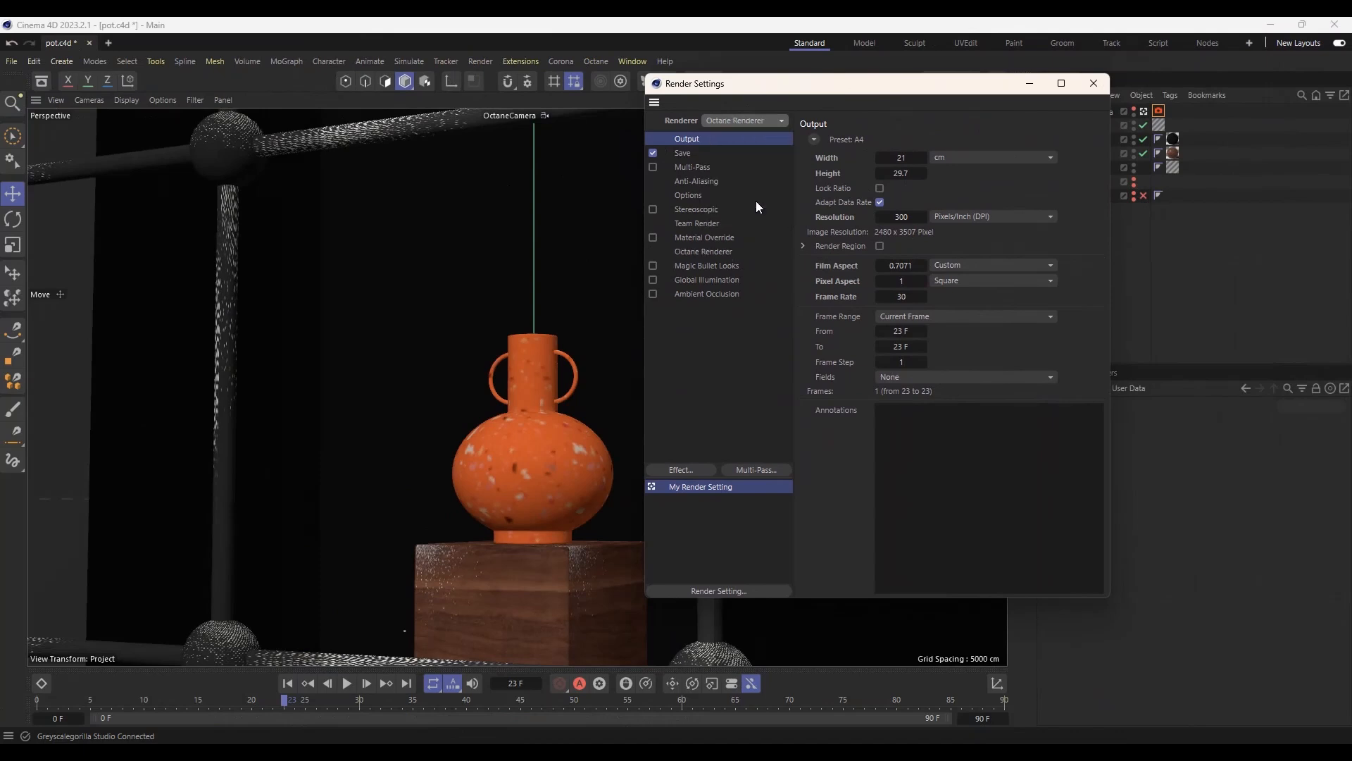
# Enable Global Illumination and Ambient Occlusion in the render settings, and review the output settings
pyautogui.click(703, 281)
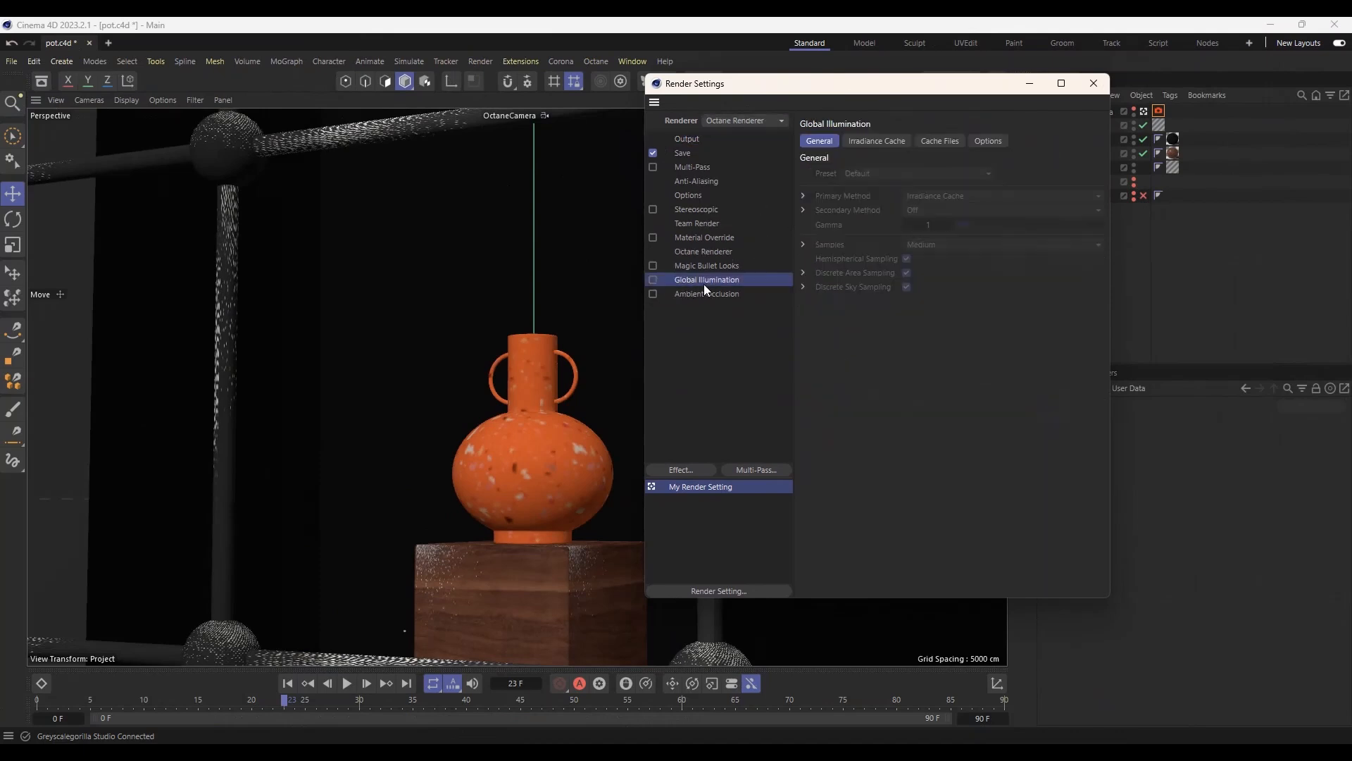
pyautogui.click(653, 280)
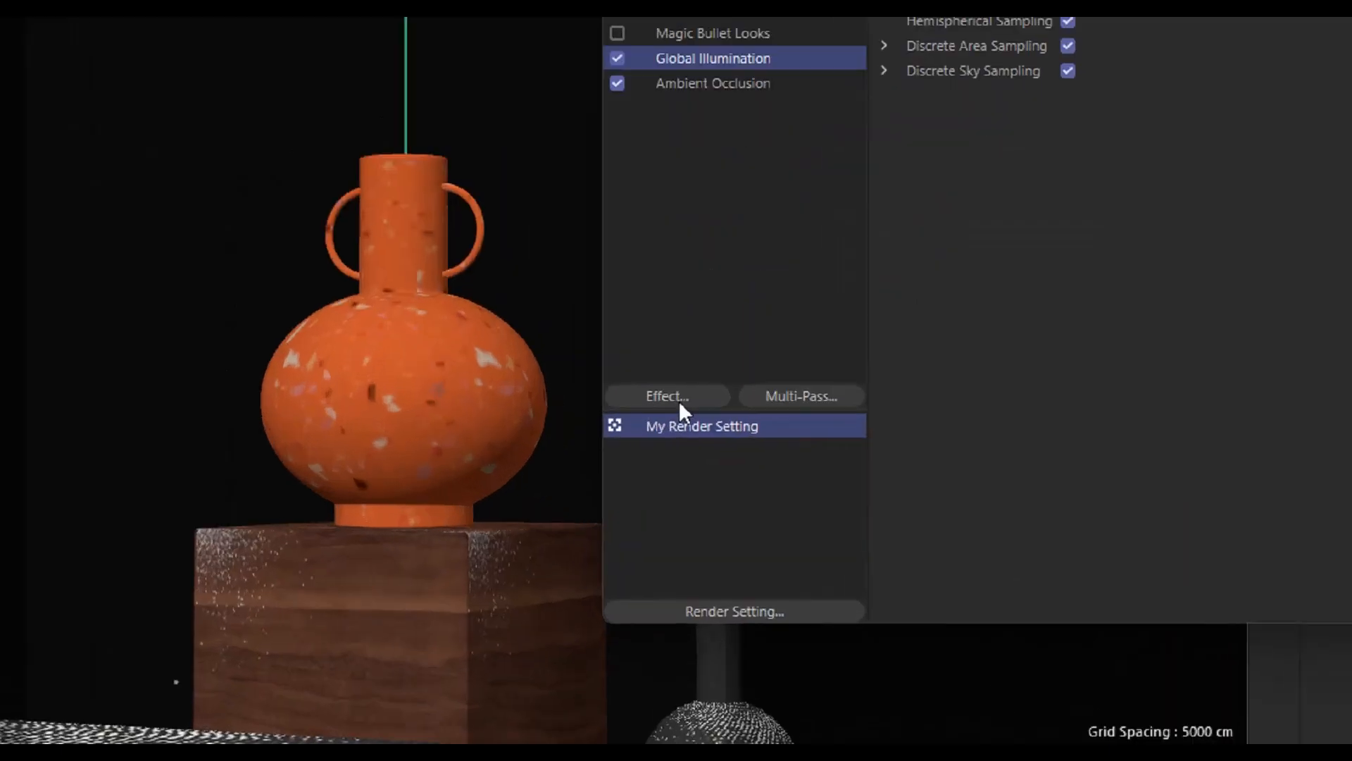
pyautogui.click(695, 378)
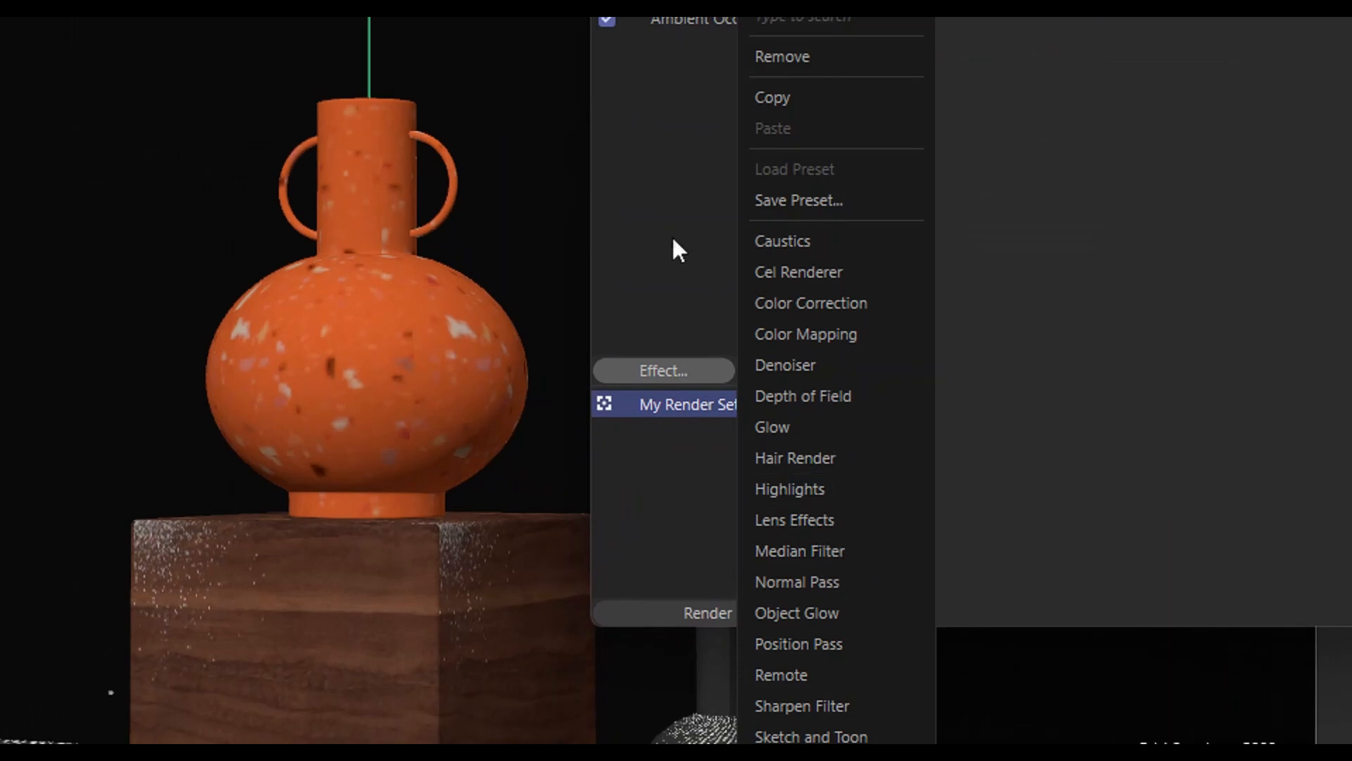
pyautogui.click(720, 226)
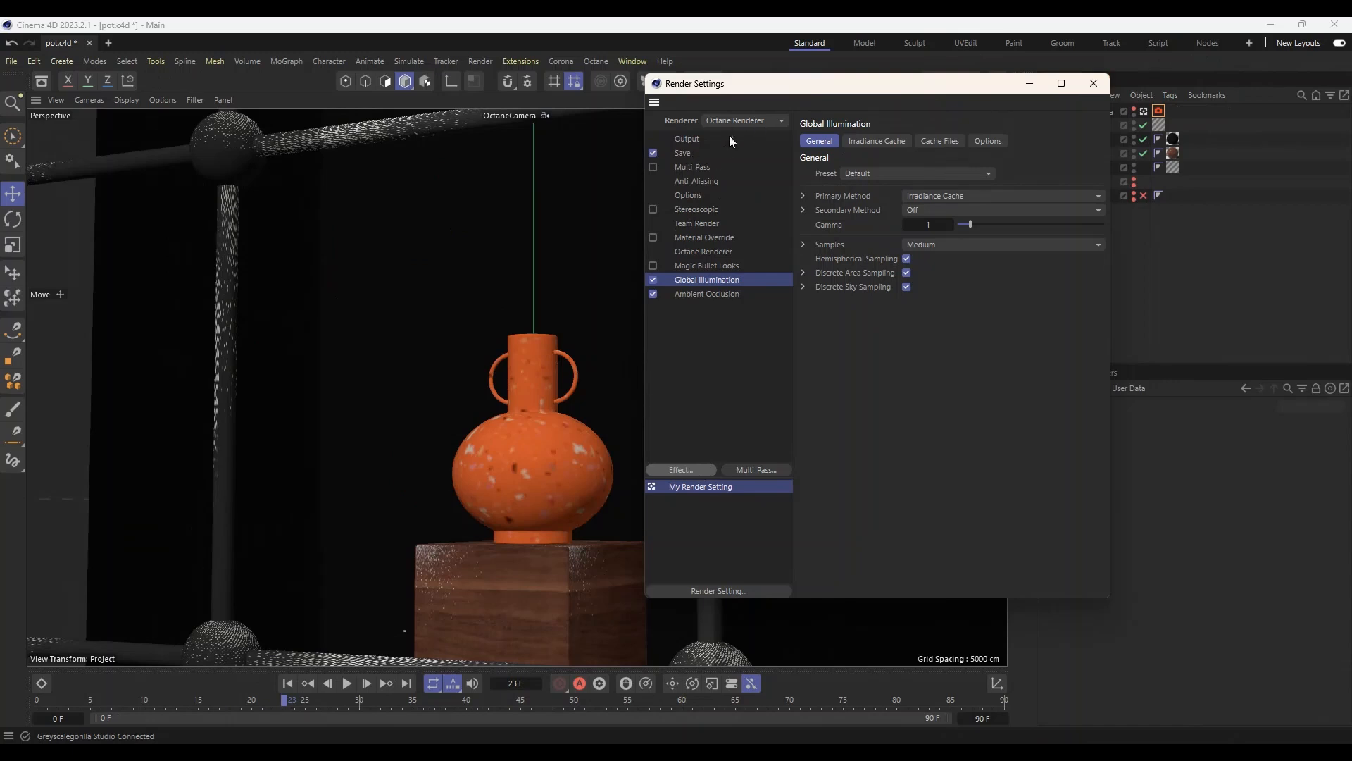
pyautogui.click(694, 139)
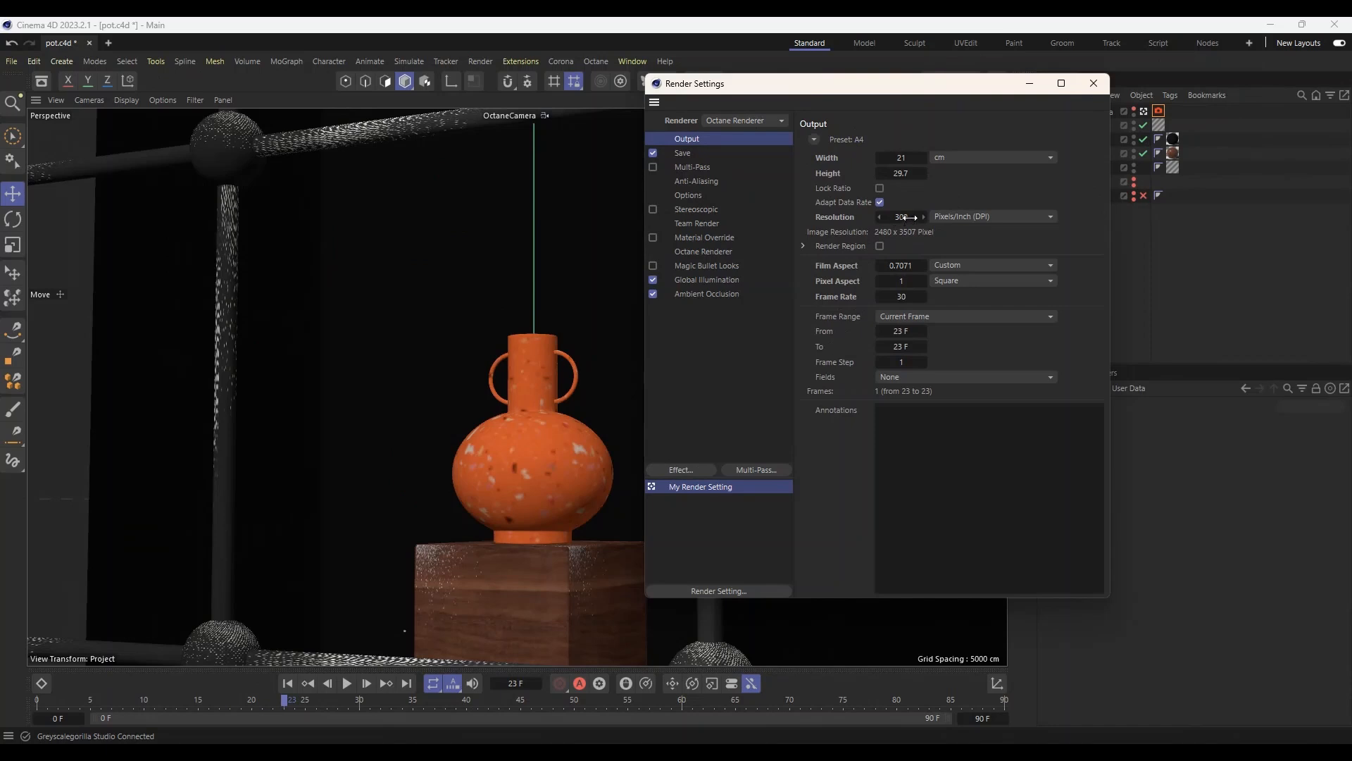
pyautogui.click(1094, 84)
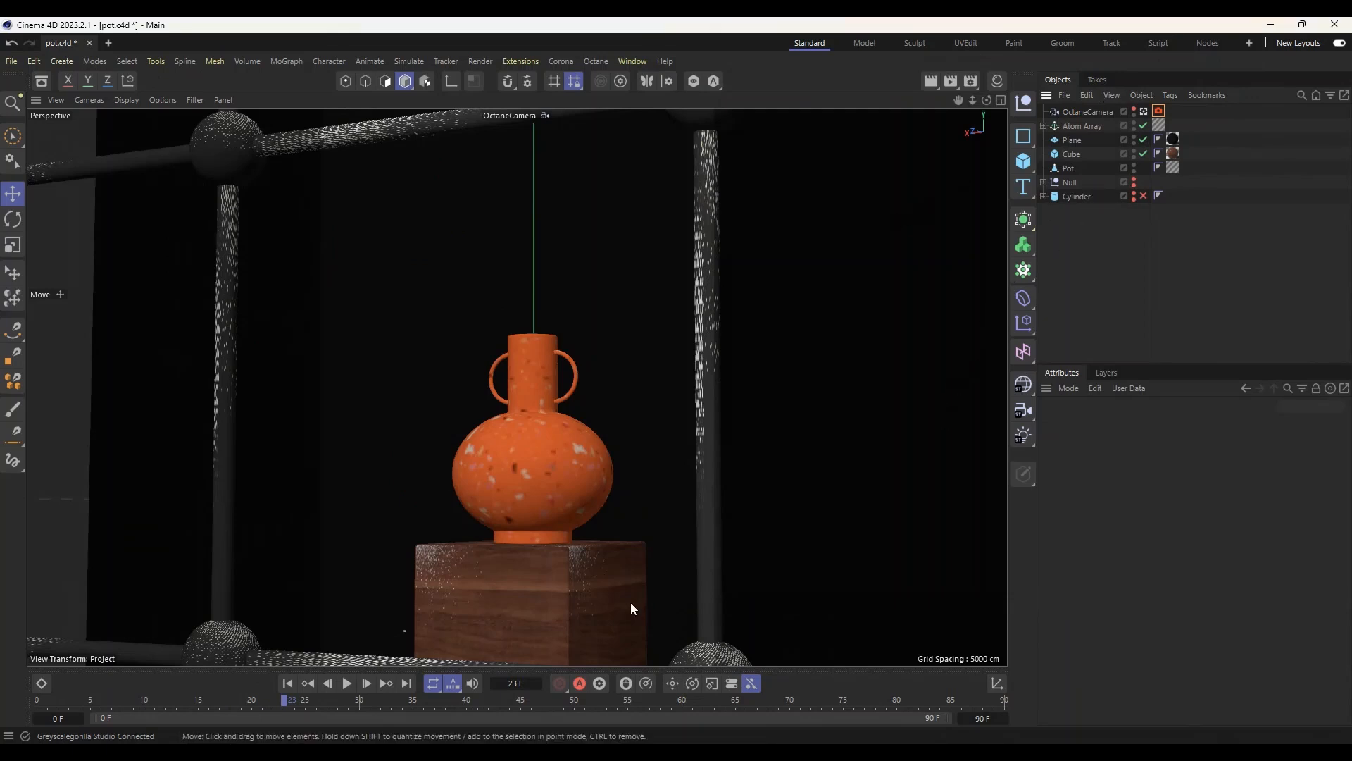
# Send the Blinds 14 gobo from Greyscalegorilla Studio to the scene and return to Cinema 4D
pyautogui.click(582, 754)
pyautogui.moveTo(719, 393)
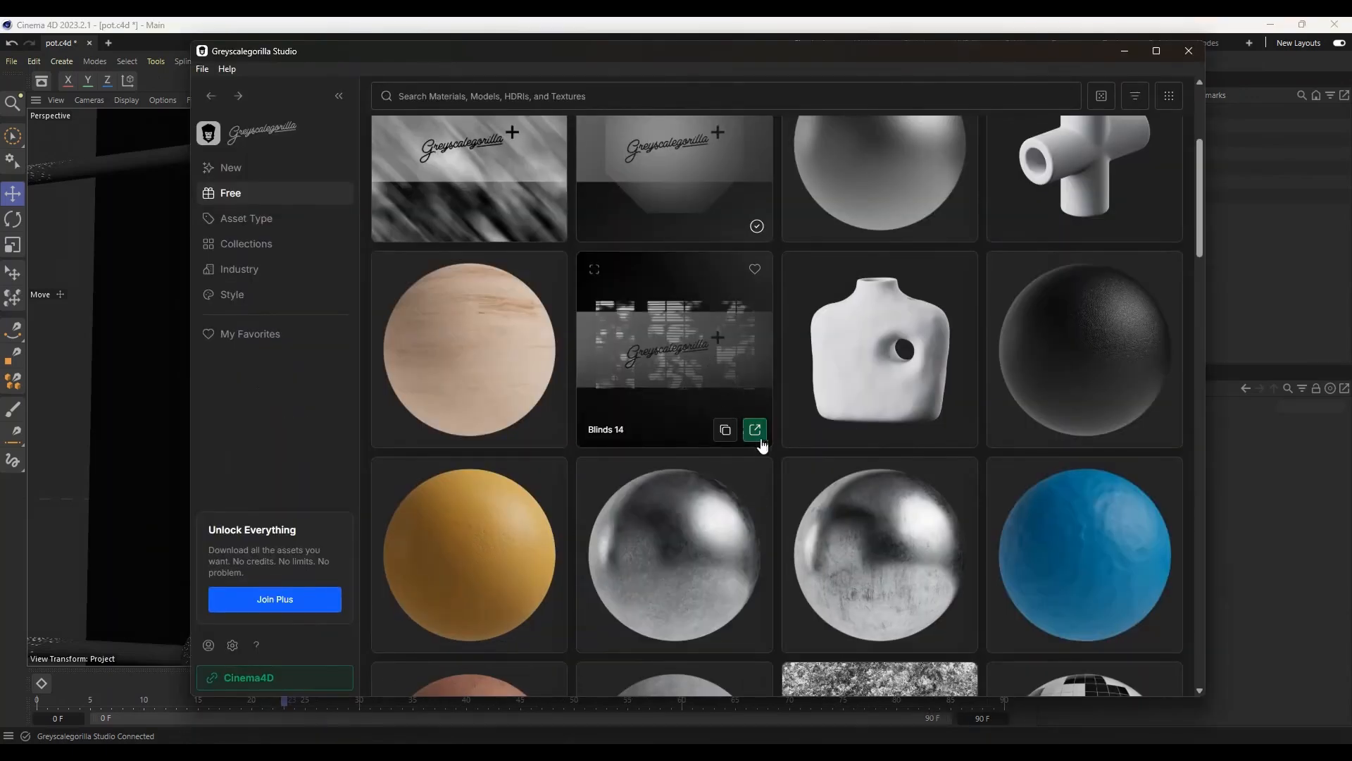
pyautogui.click(755, 429)
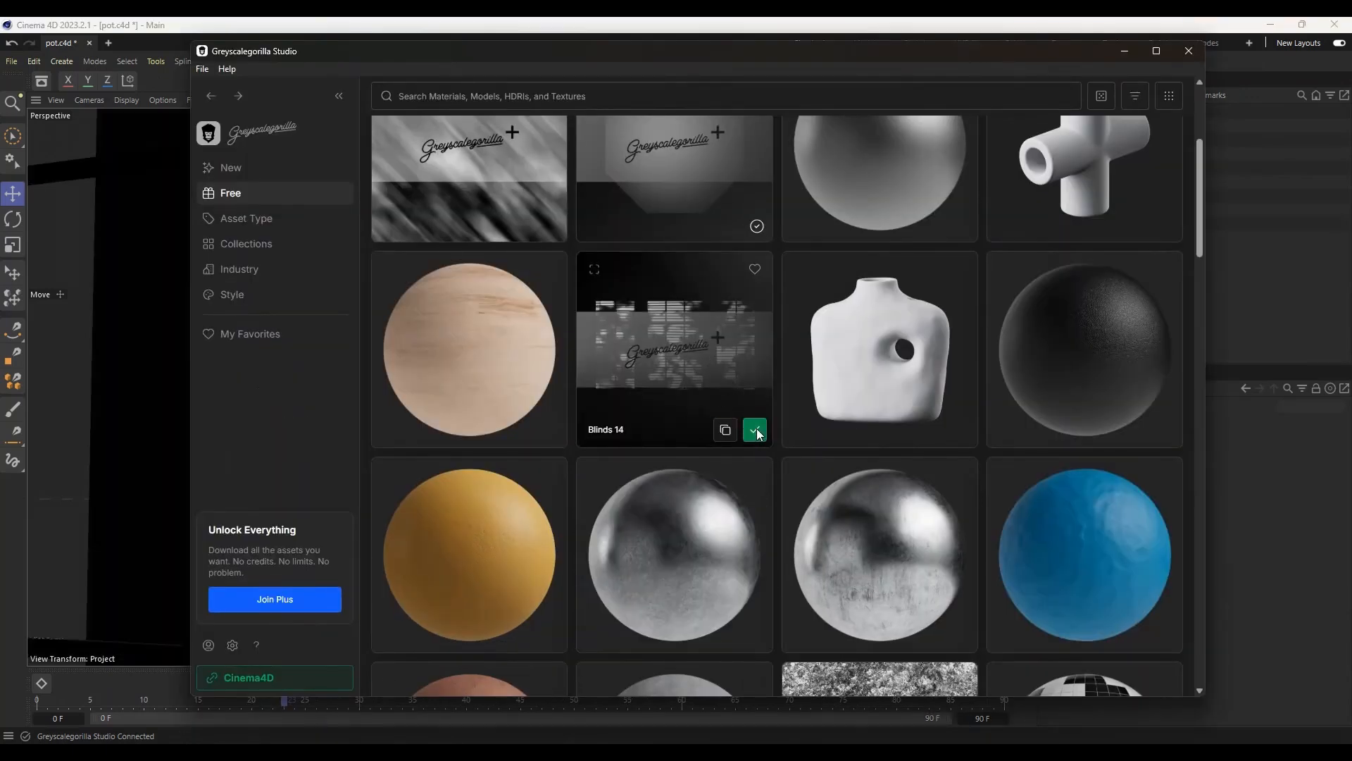
pyautogui.click(1125, 50)
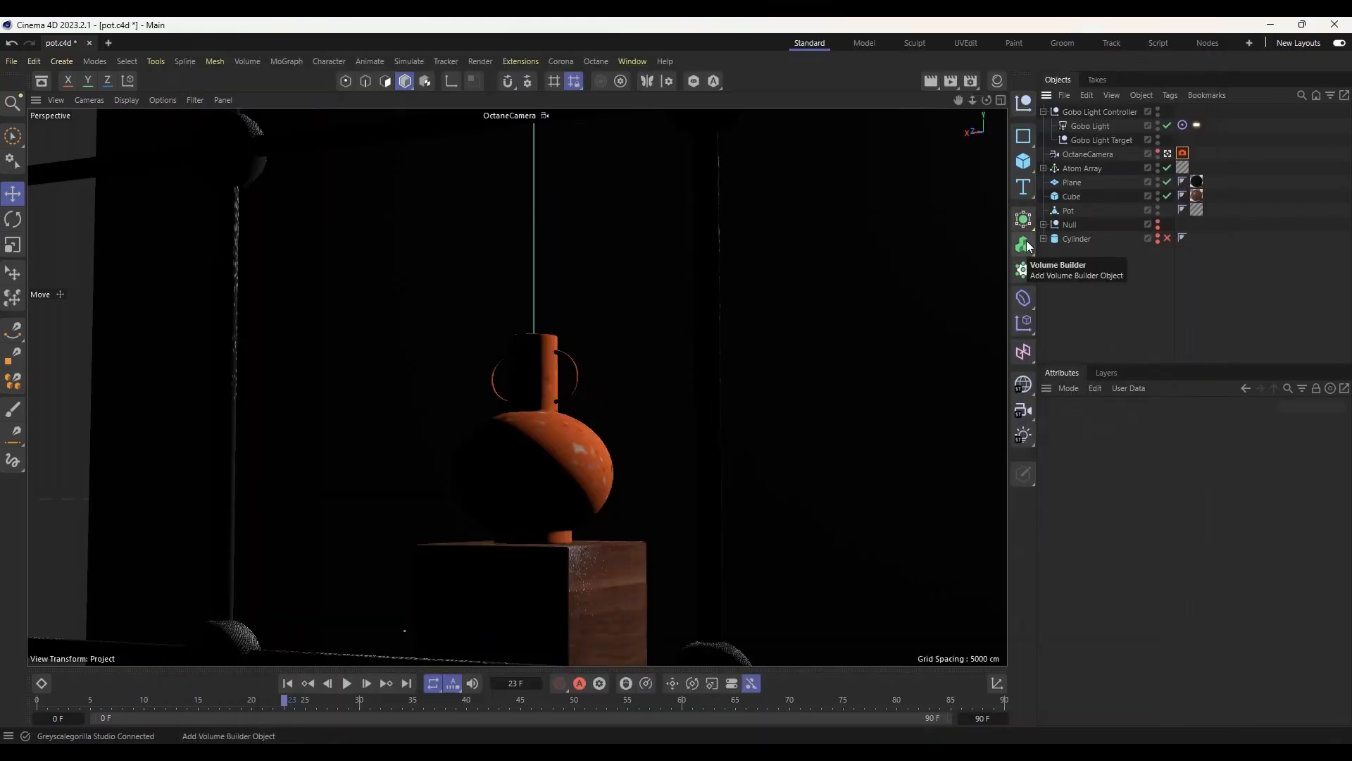
# Open the Octane Live Viewer and dock it beside the perspective viewport
pyautogui.click(1168, 153)
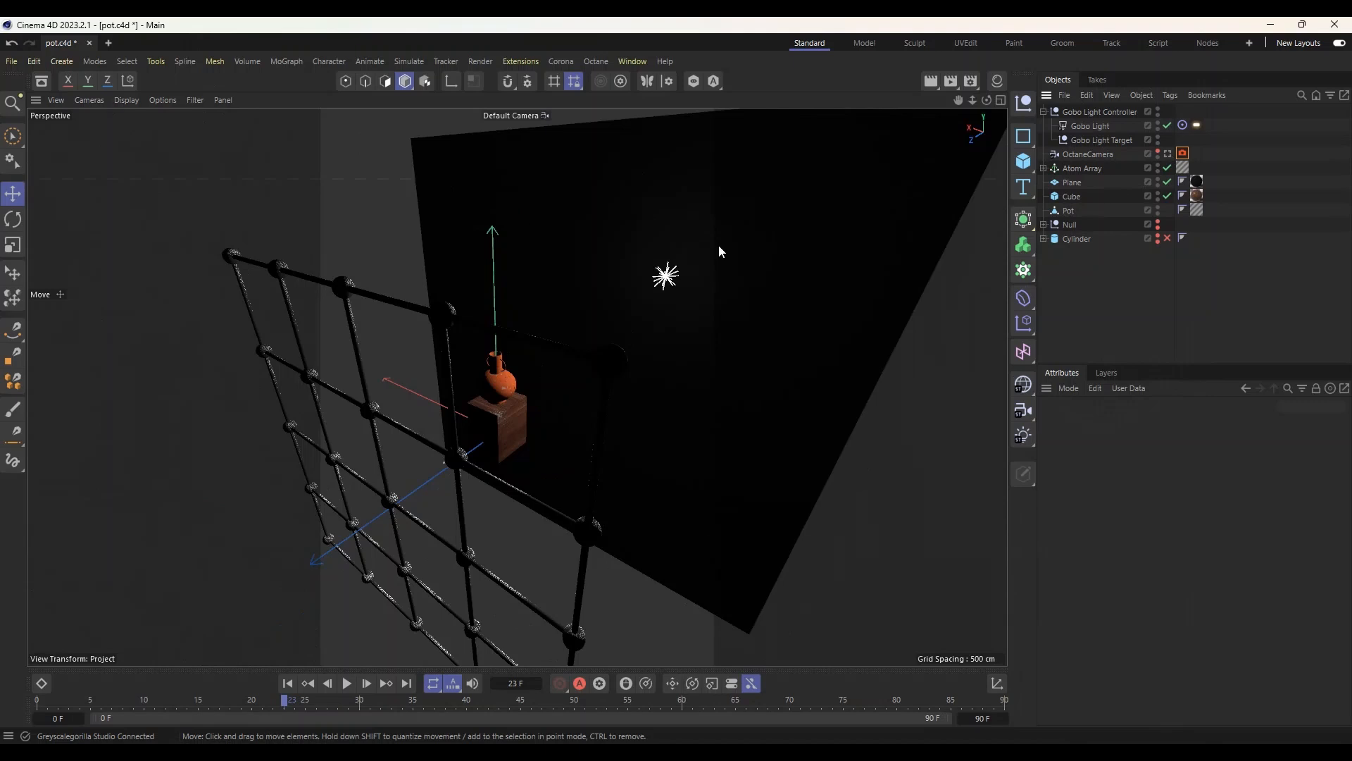
pyautogui.click(600, 62)
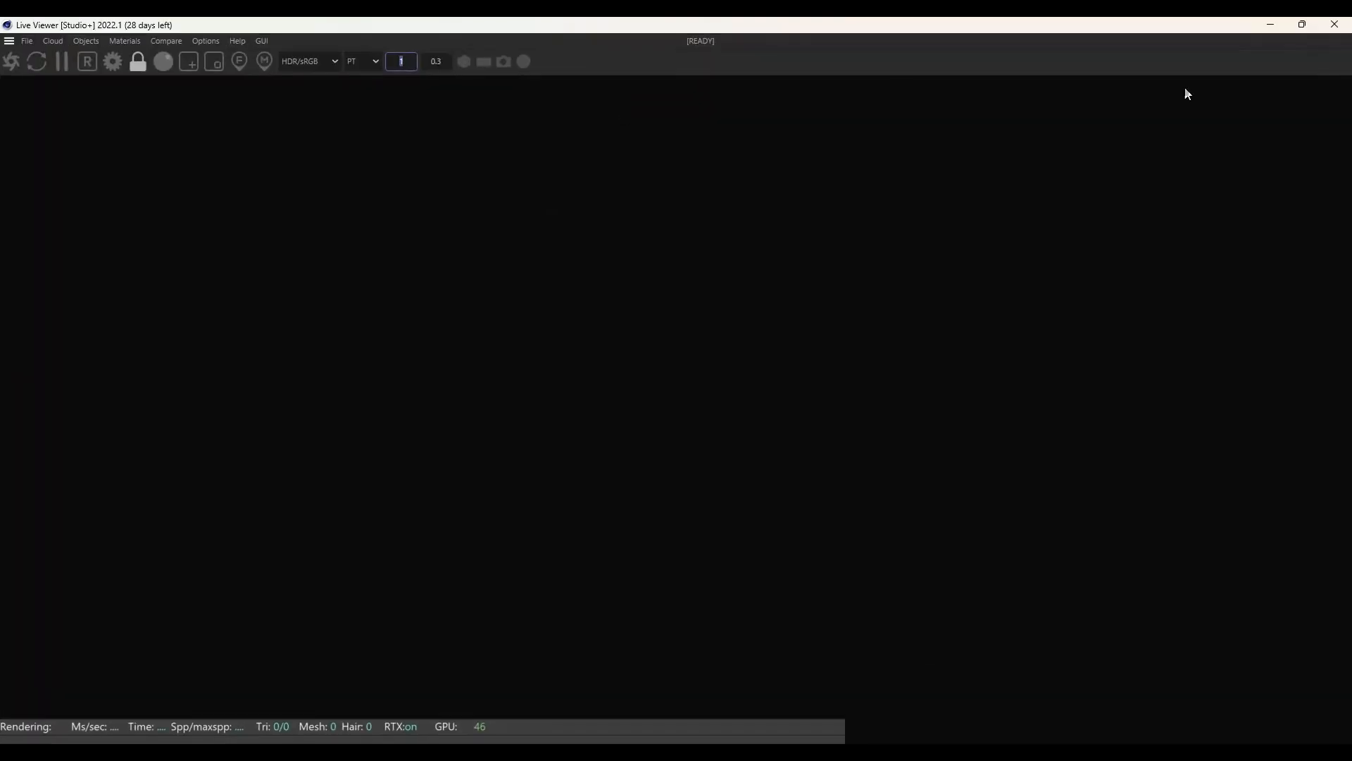
pyautogui.click(1299, 28)
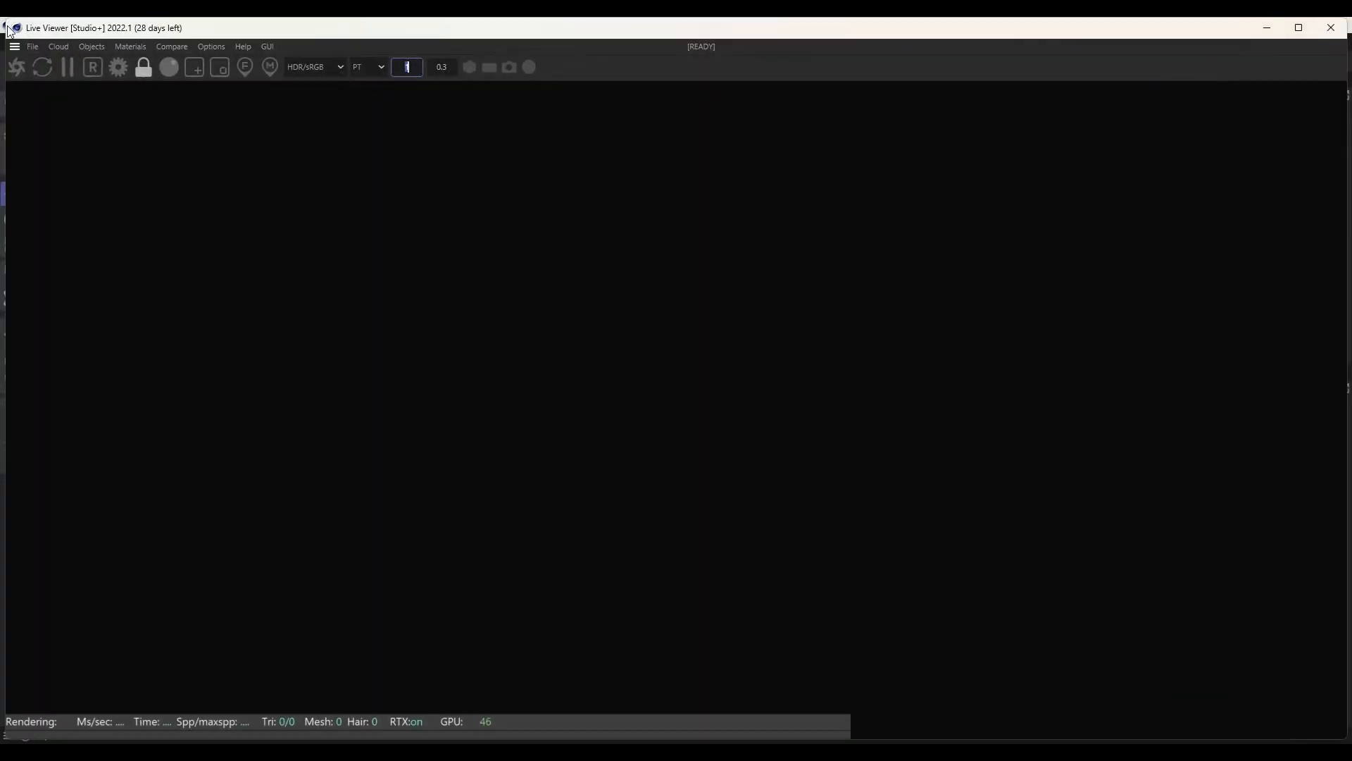
pyautogui.moveTo(4, 21); pyautogui.dragTo(274, 102)
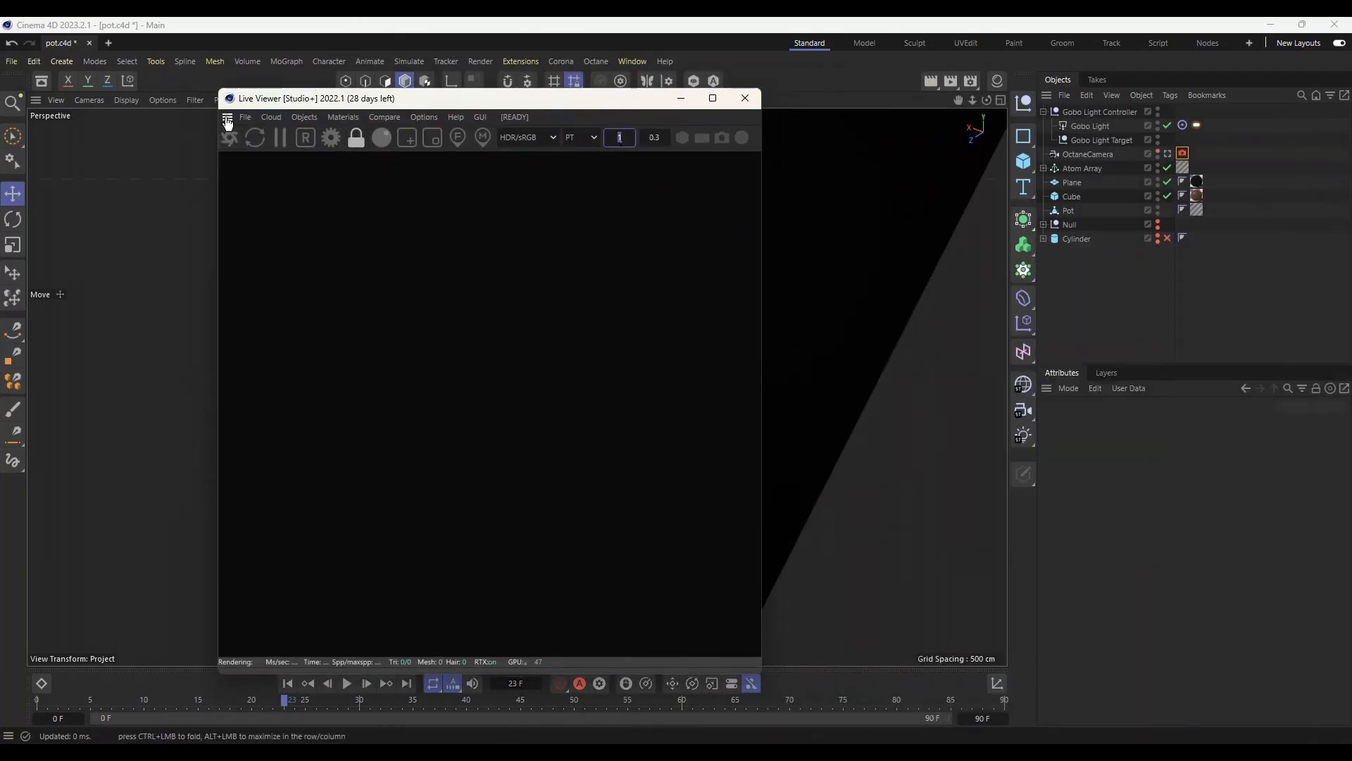
pyautogui.moveTo(40, 121); pyautogui.dragTo(40, 121)
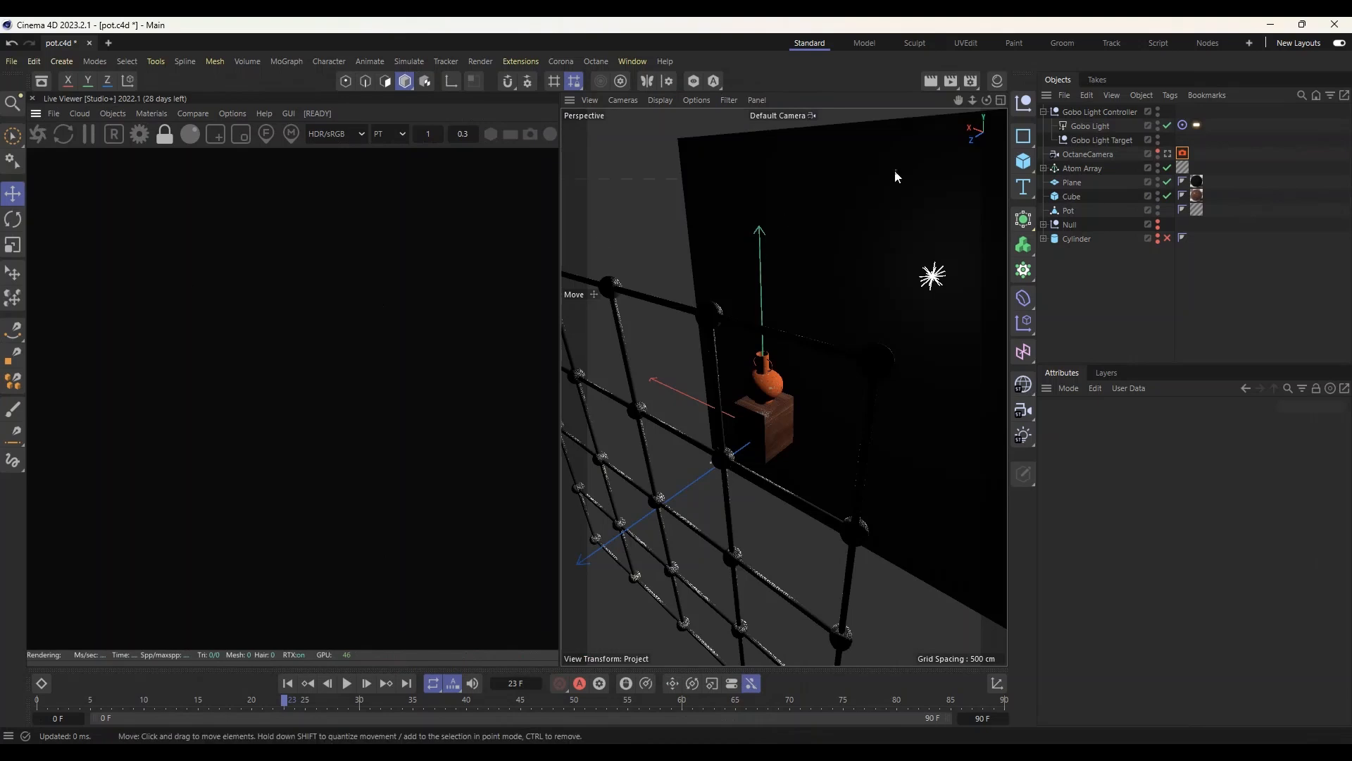
# Look through the OctaneCamera and start the live render of the pot in the Live Viewer
pyautogui.click(1168, 154)
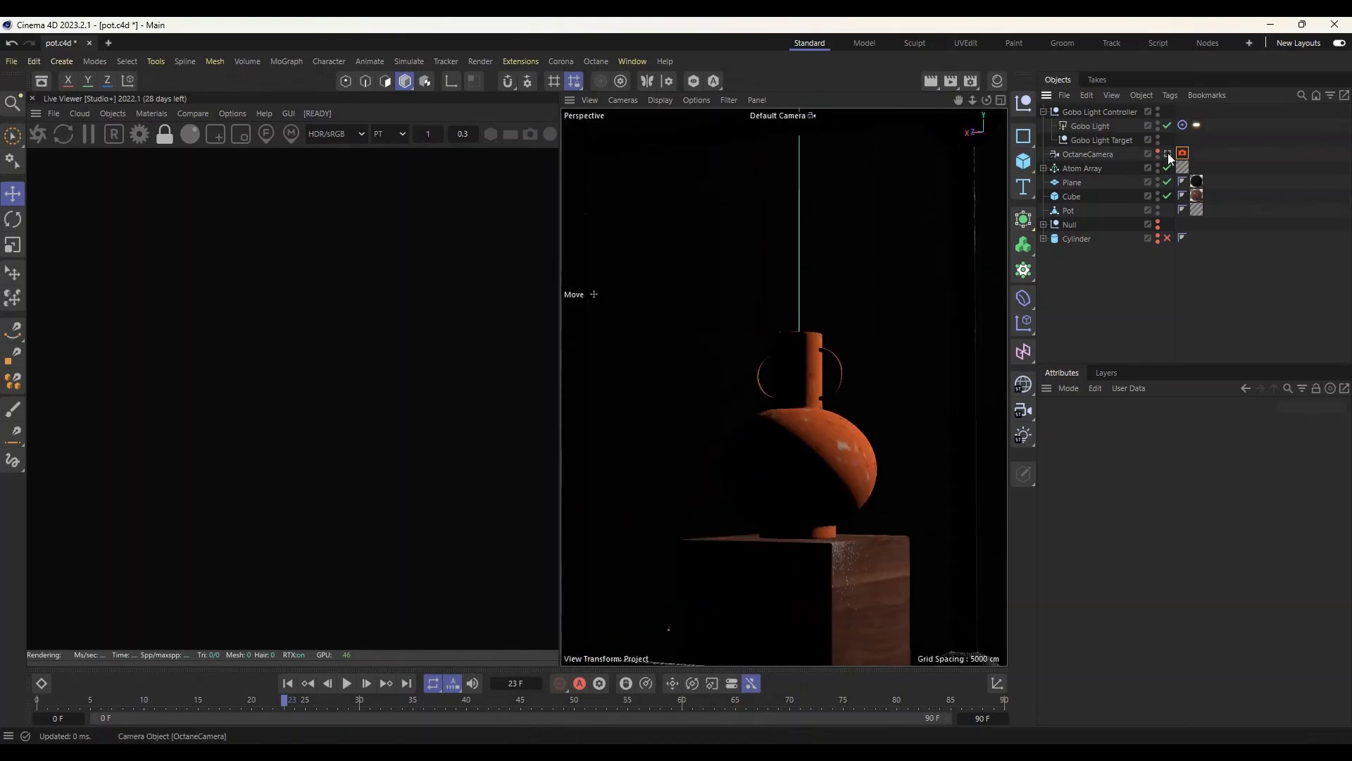
pyautogui.click(38, 135)
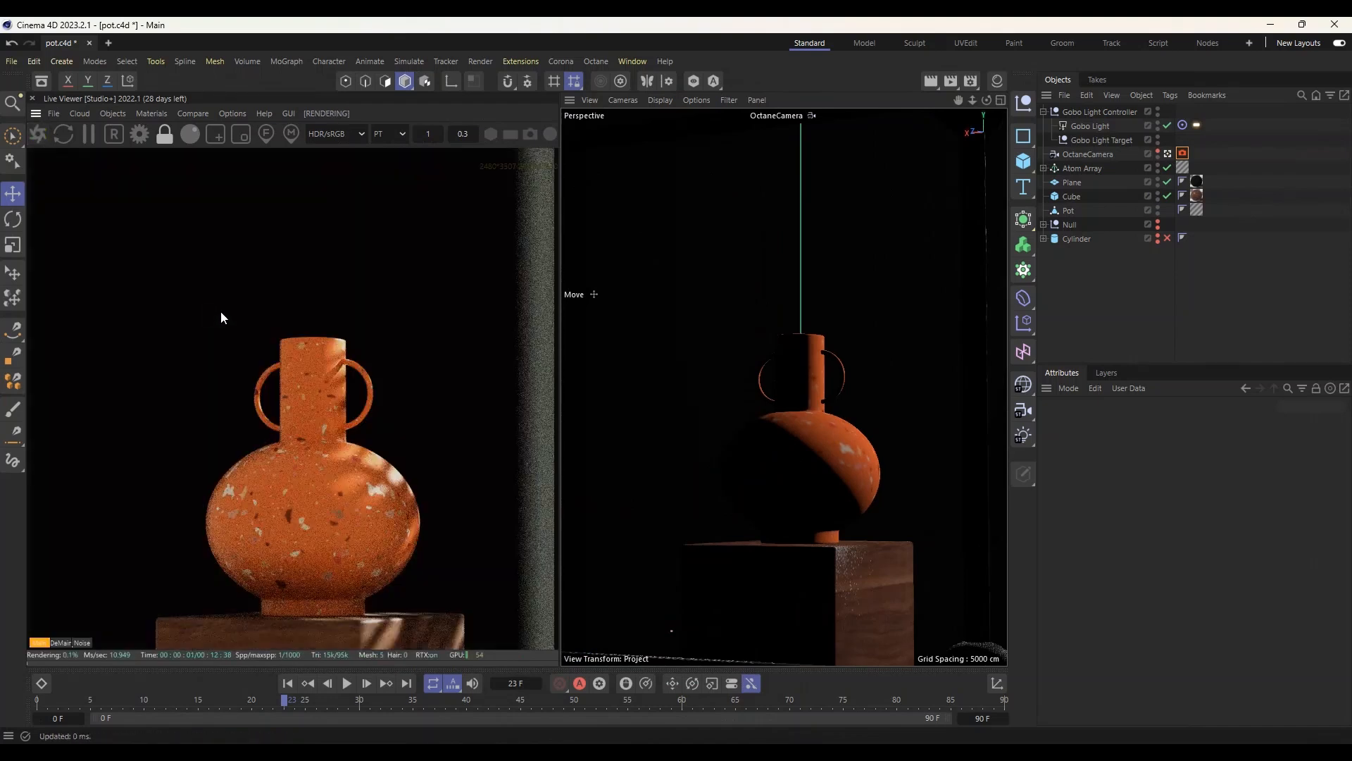
pyautogui.scroll(-2, 278, 398)
pyautogui.scroll(2, 277, 398)
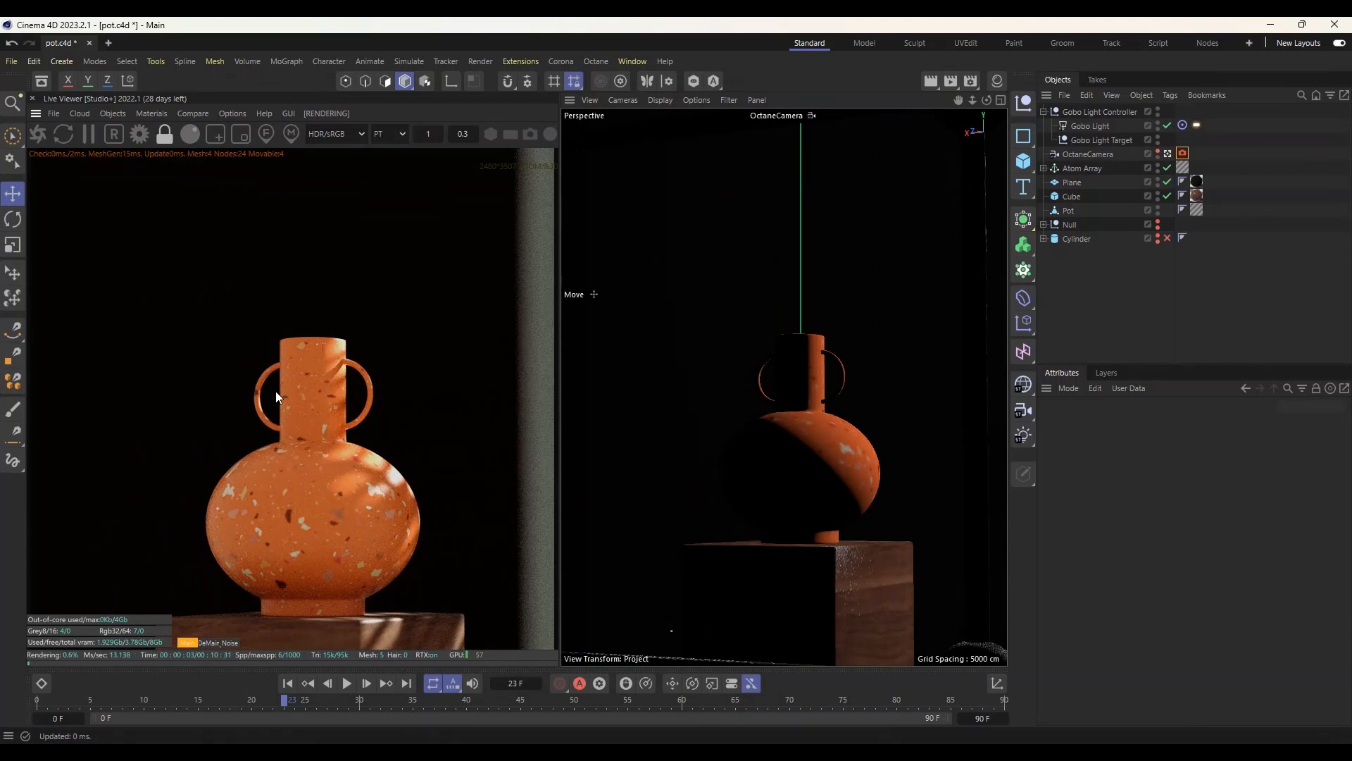
# Leave the OctaneCamera view and move the Gobo Light Controller forward along its depth axis, from the pot toward the lattice
pyautogui.scroll(-2, 277, 397)
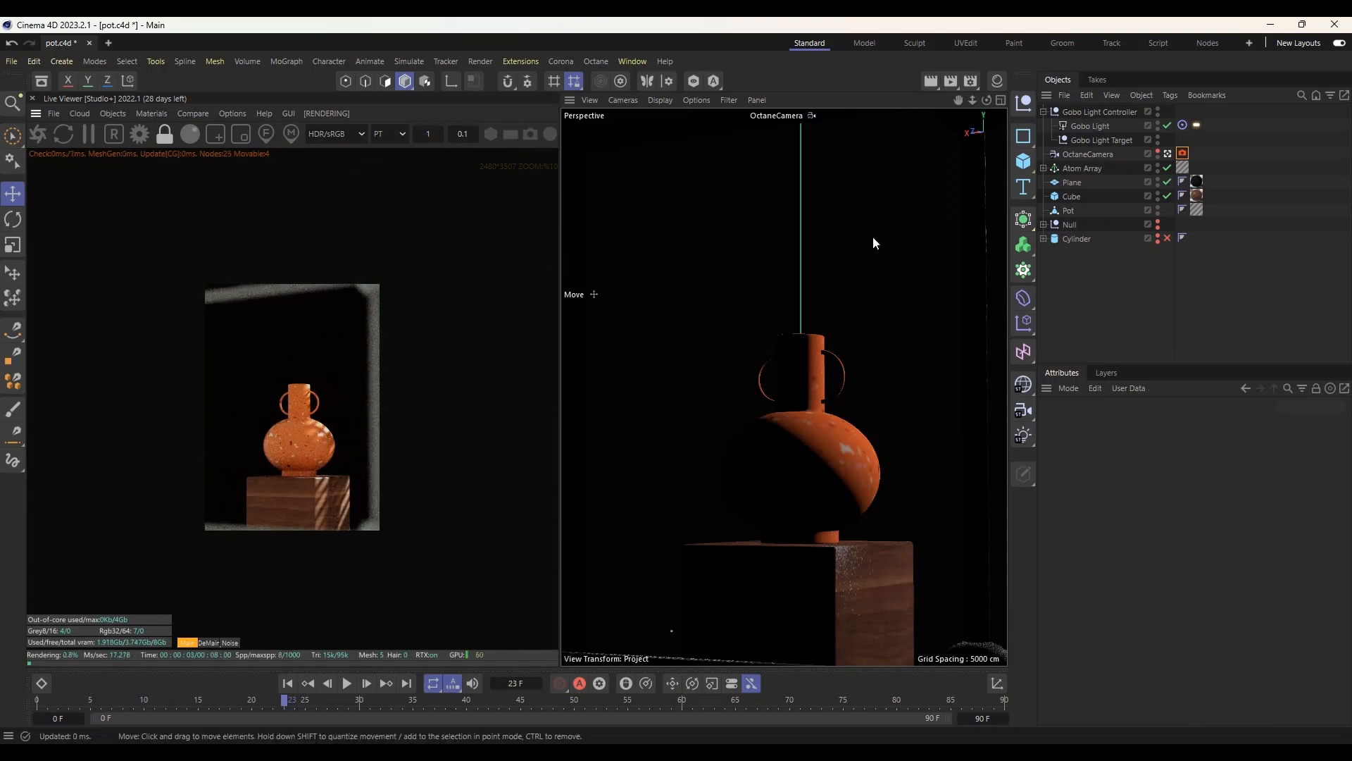
pyautogui.click(1168, 153)
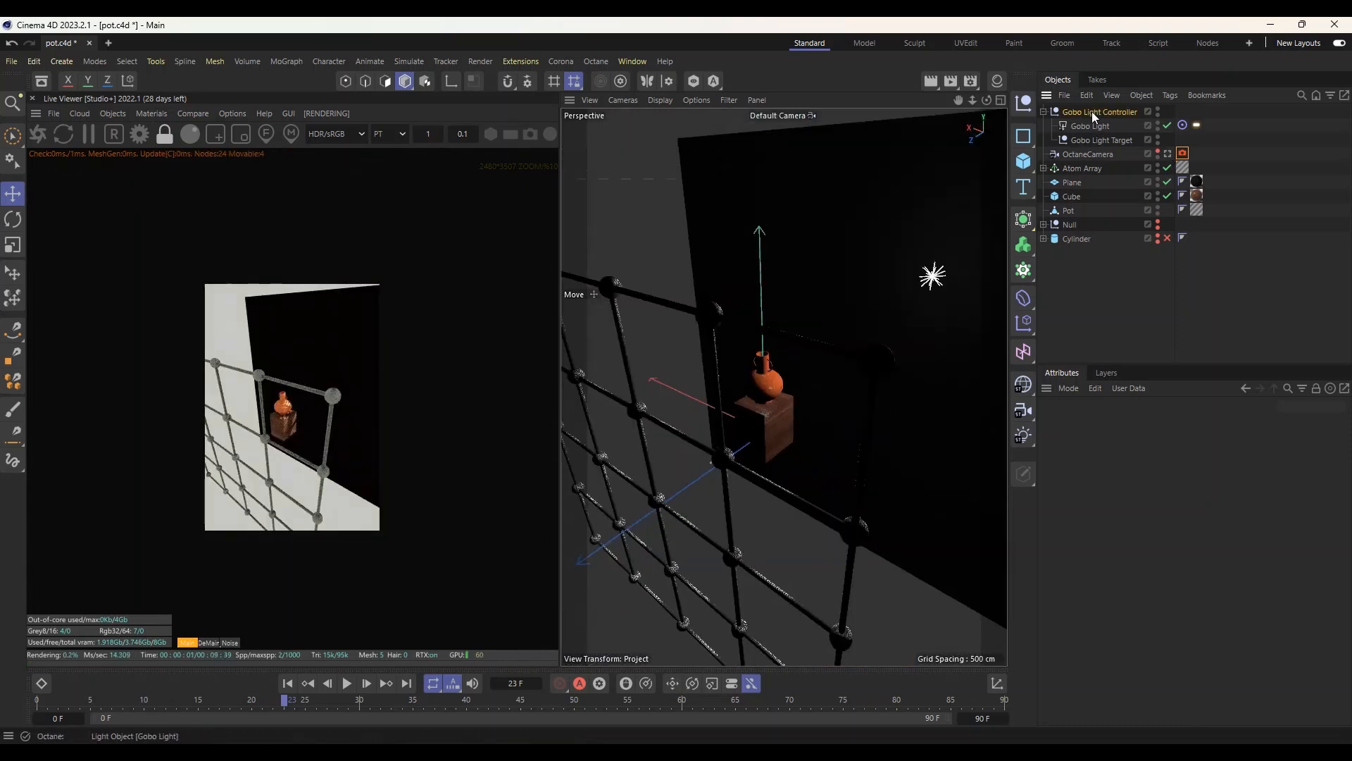
pyautogui.click(1094, 113)
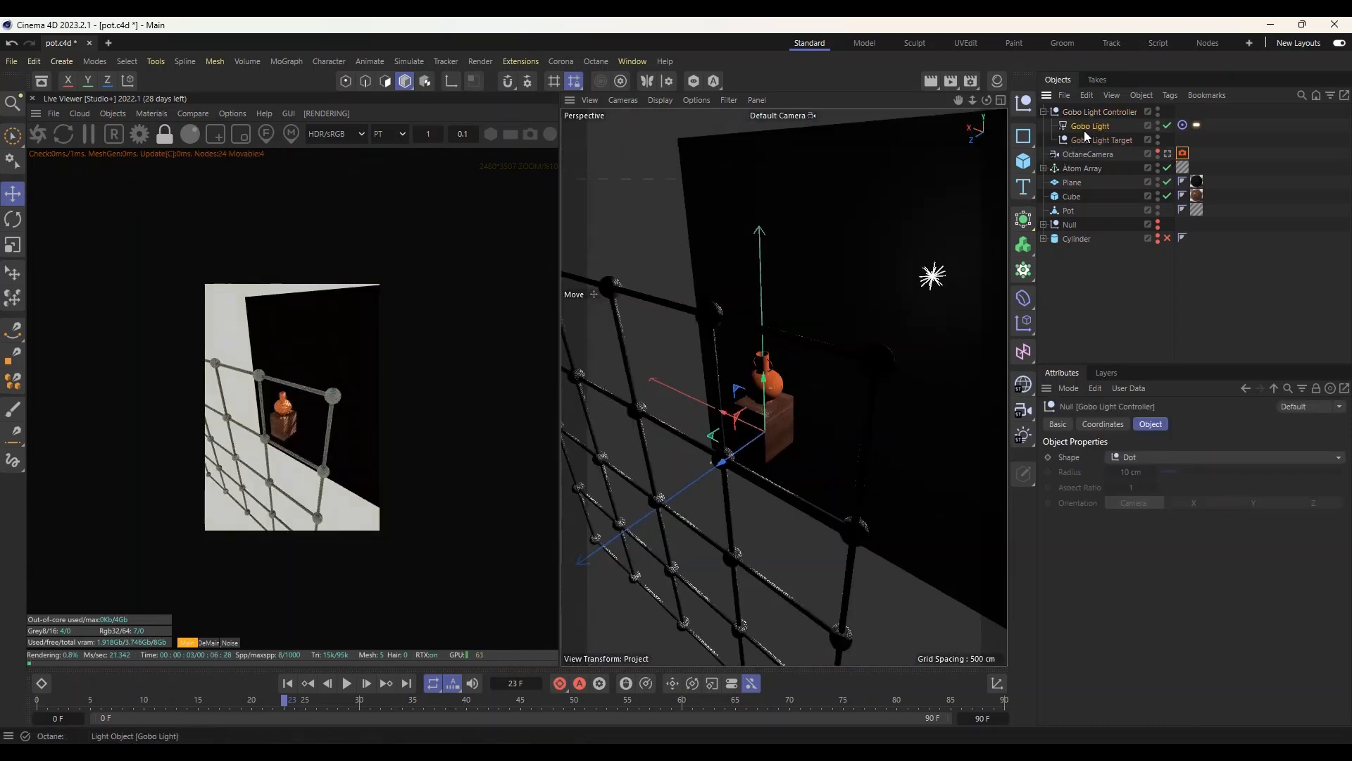
pyautogui.click(1089, 127)
pyautogui.click(1089, 113)
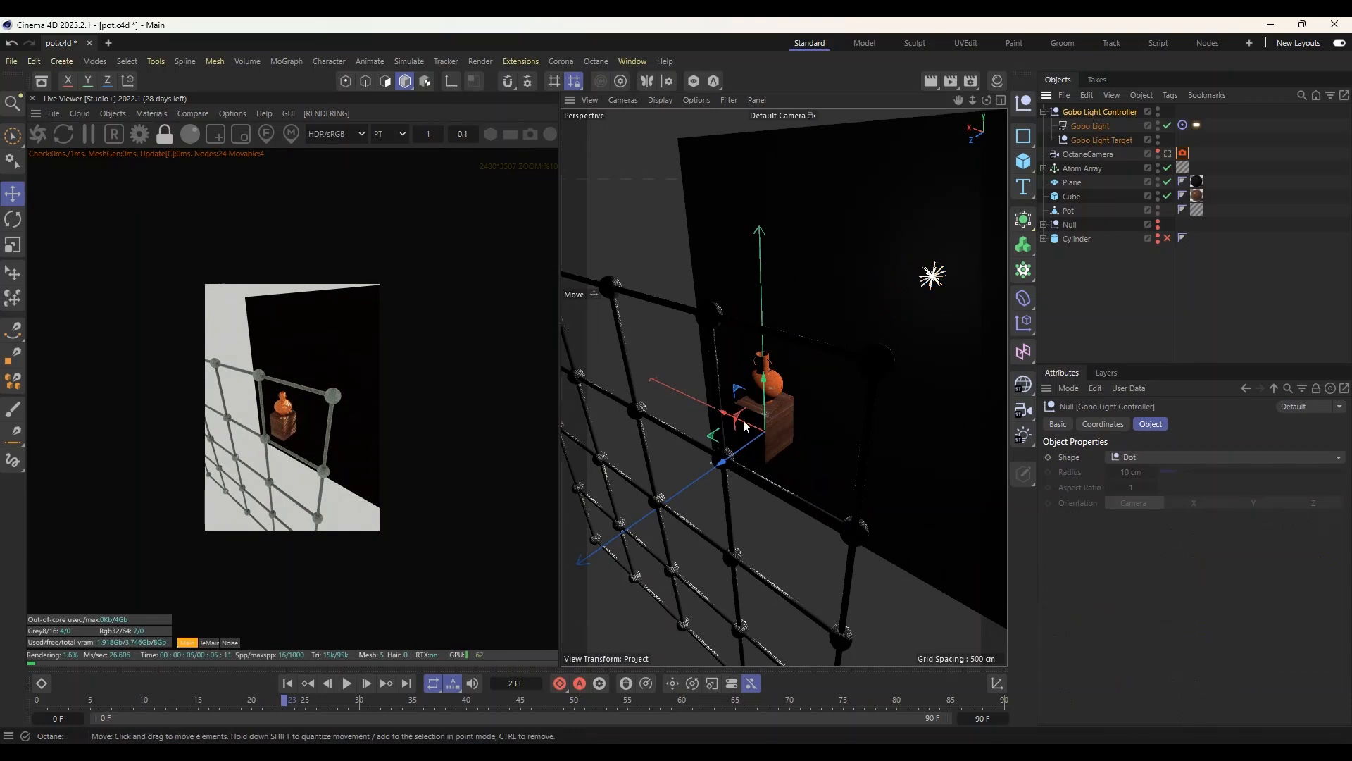
pyautogui.moveTo(775, 419); pyautogui.dragTo(657, 498)
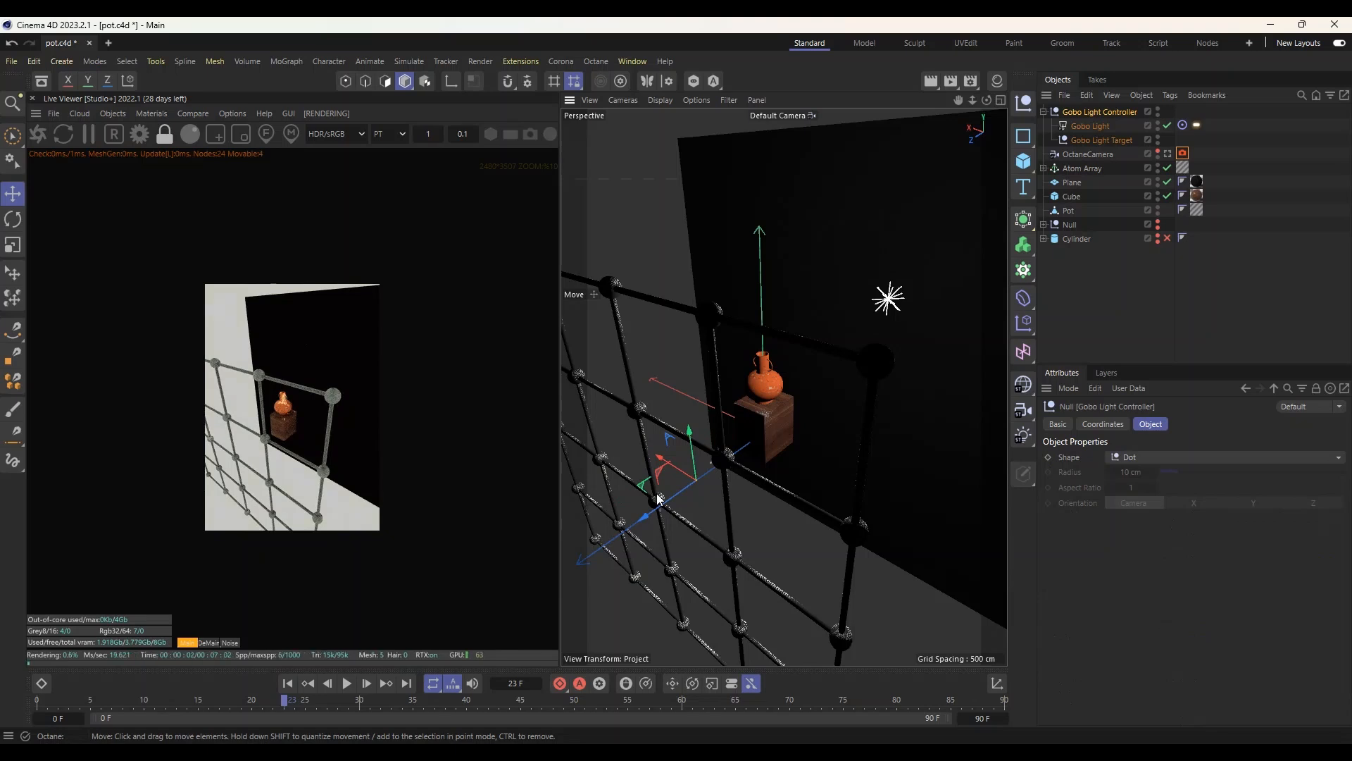
pyautogui.scroll(2, 310, 399)
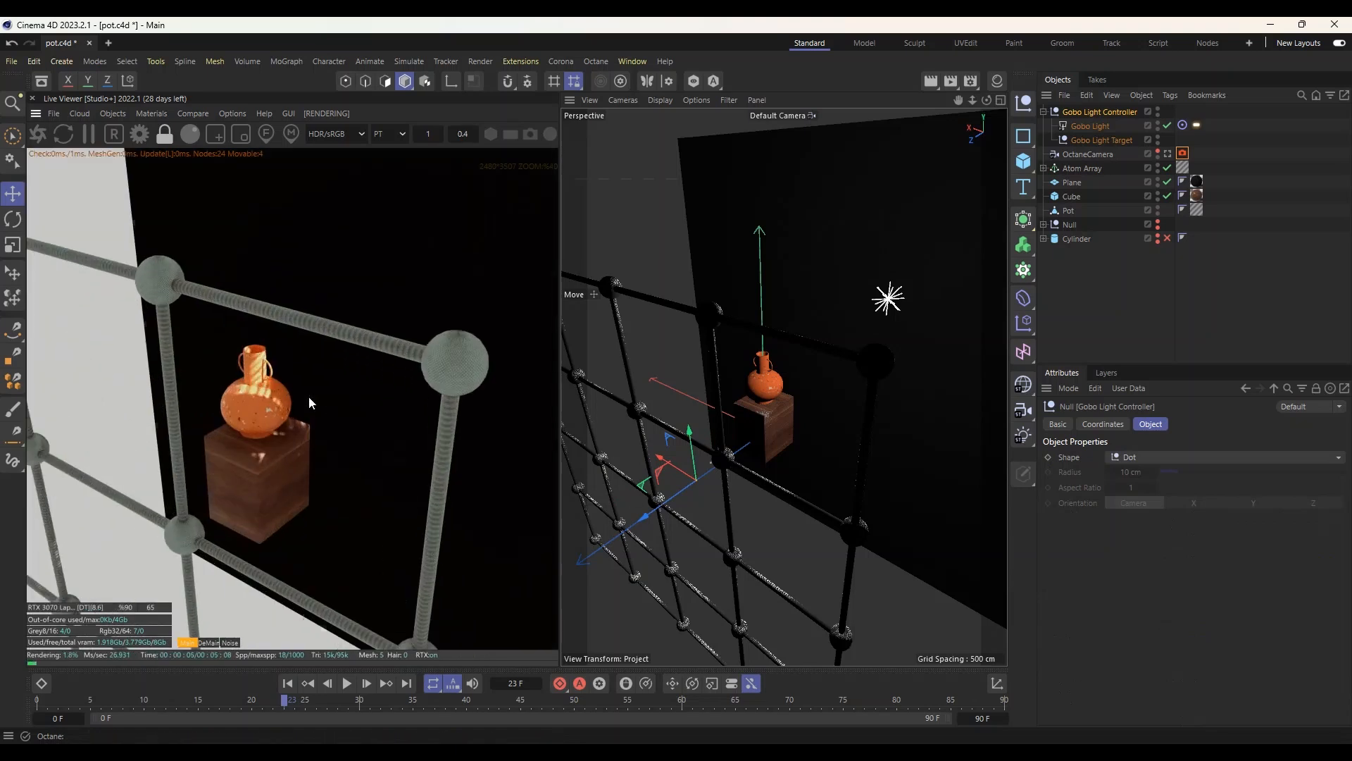
pyautogui.scroll(-1, 309, 396)
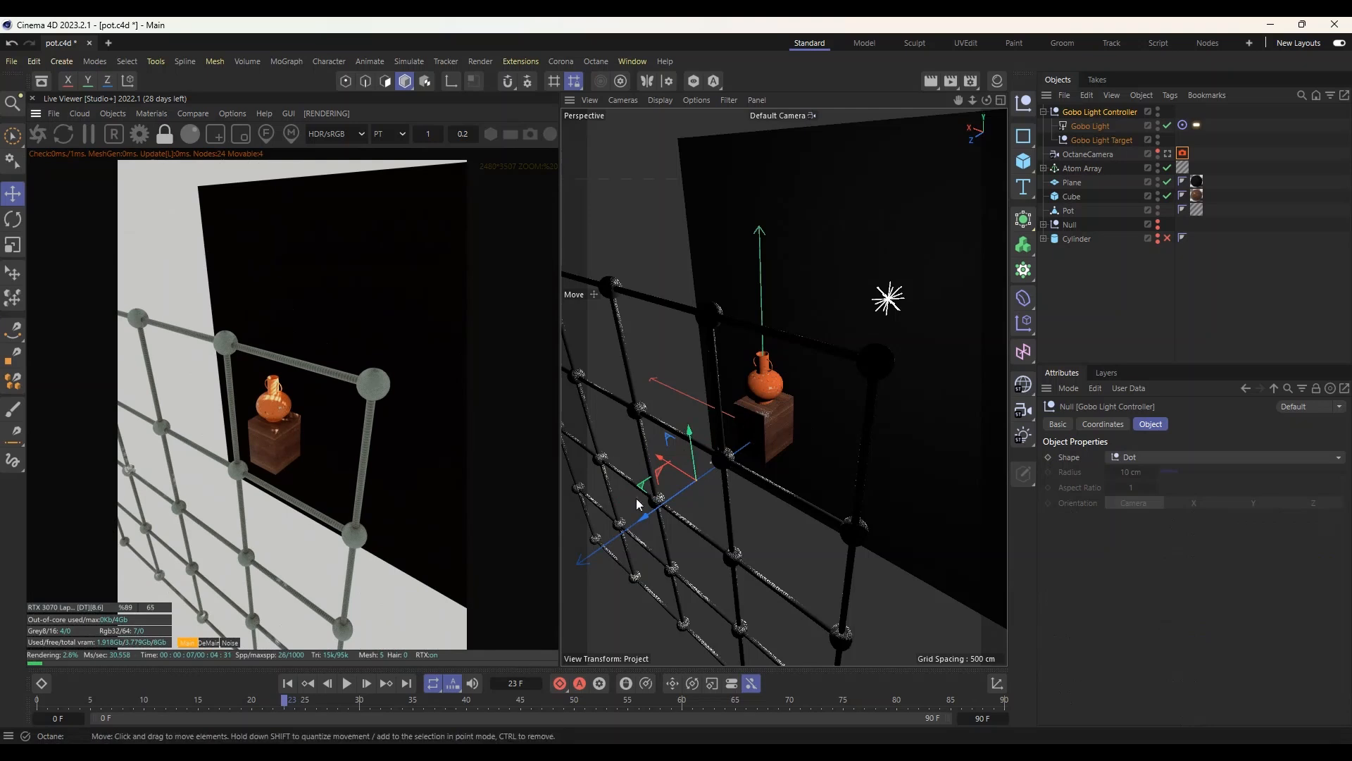
pyautogui.moveTo(663, 507); pyautogui.dragTo(631, 521)
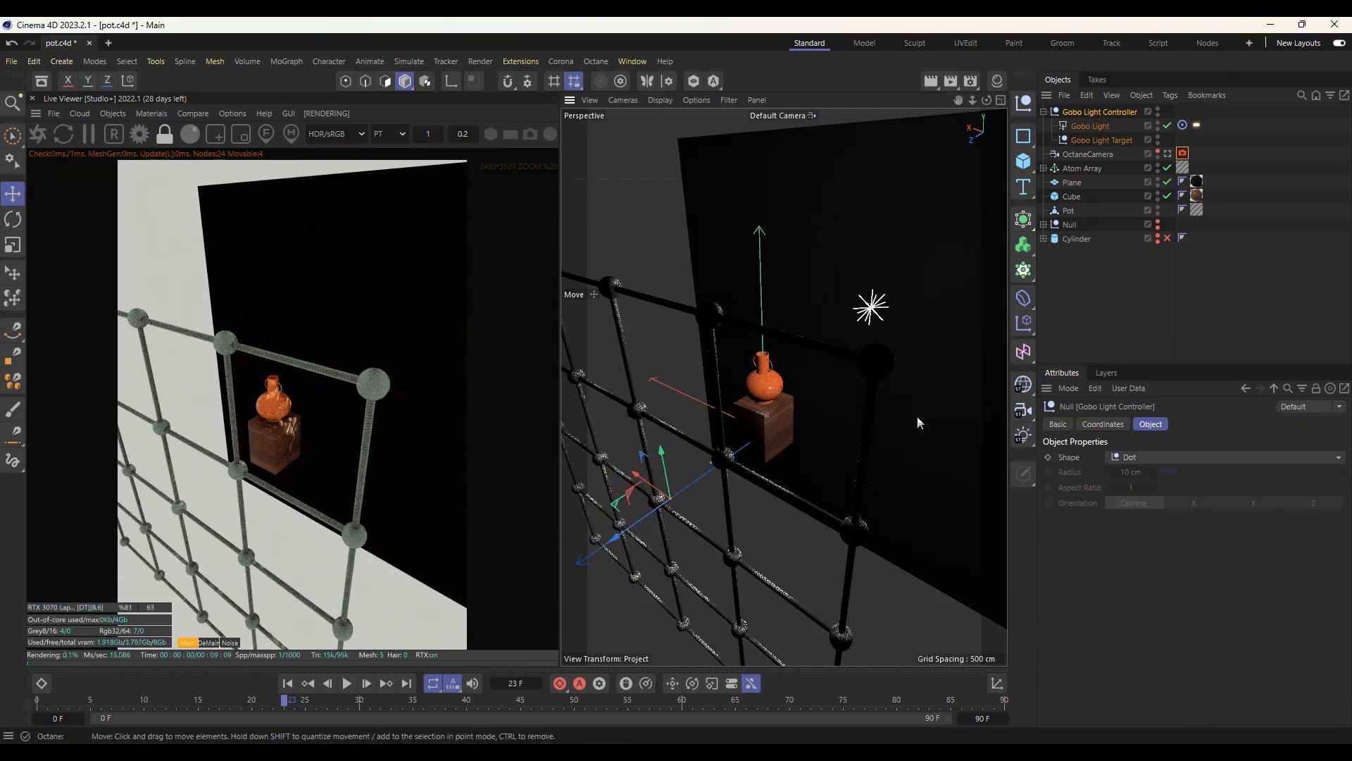
# Move the Gobo Light on its own closer to the pot and sideways toward the middle of the lattice
pyautogui.click(1090, 128)
pyautogui.moveTo(831, 353); pyautogui.dragTo(792, 383)
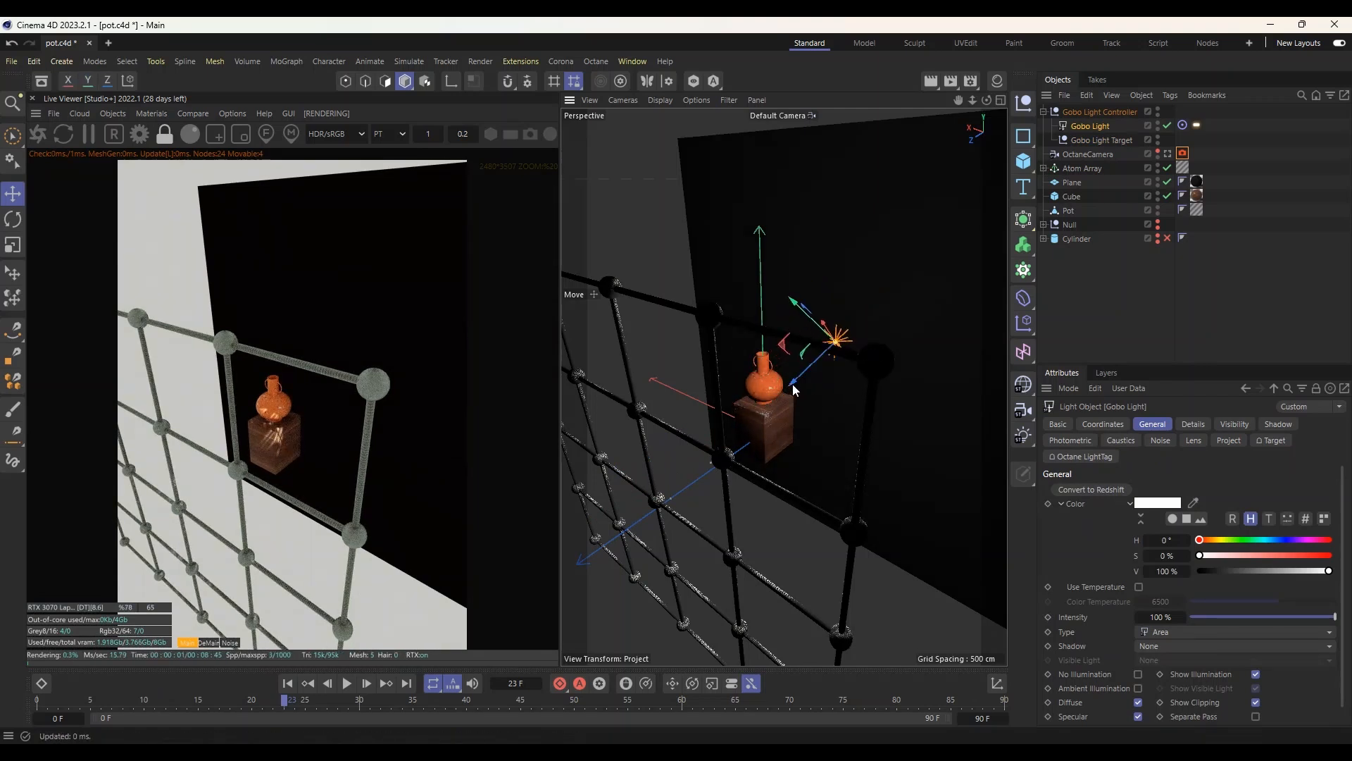
pyautogui.keyDown('alt'); pyautogui.moveTo(782, 451); pyautogui.dragTo(856, 487); pyautogui.keyUp('alt')
pyautogui.scroll(-5, 798, 457)
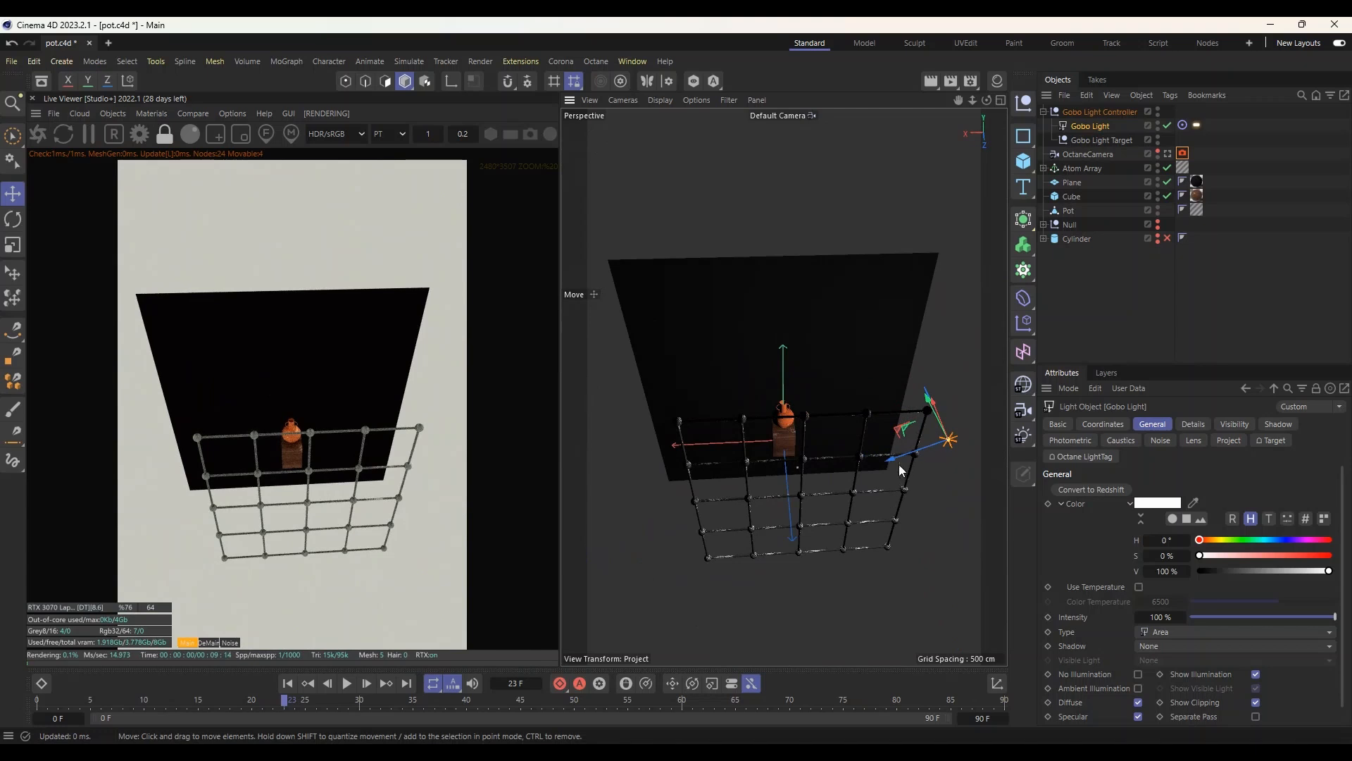
pyautogui.keyDown('alt'); pyautogui.moveTo(907, 431); pyautogui.dragTo(839, 441); pyautogui.keyUp('alt')
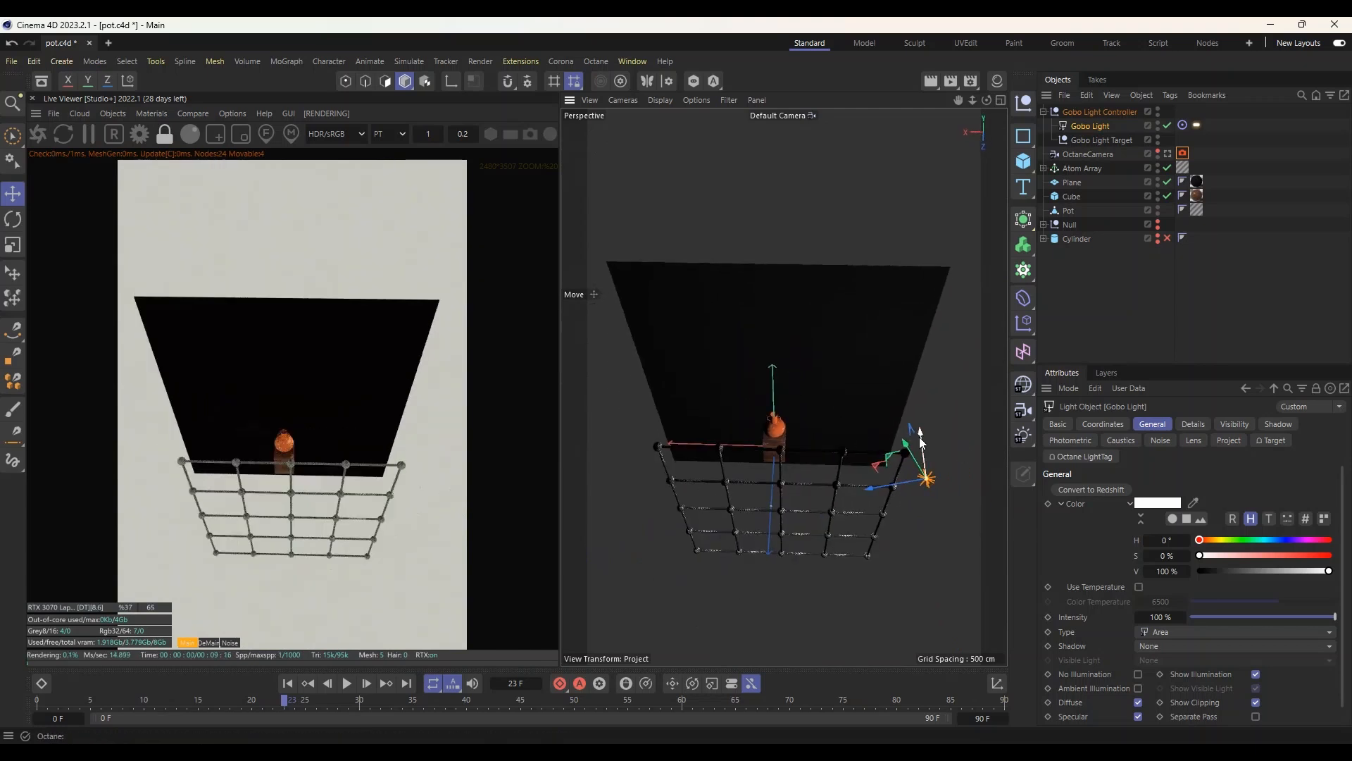
pyautogui.moveTo(921, 441); pyautogui.dragTo(853, 437)
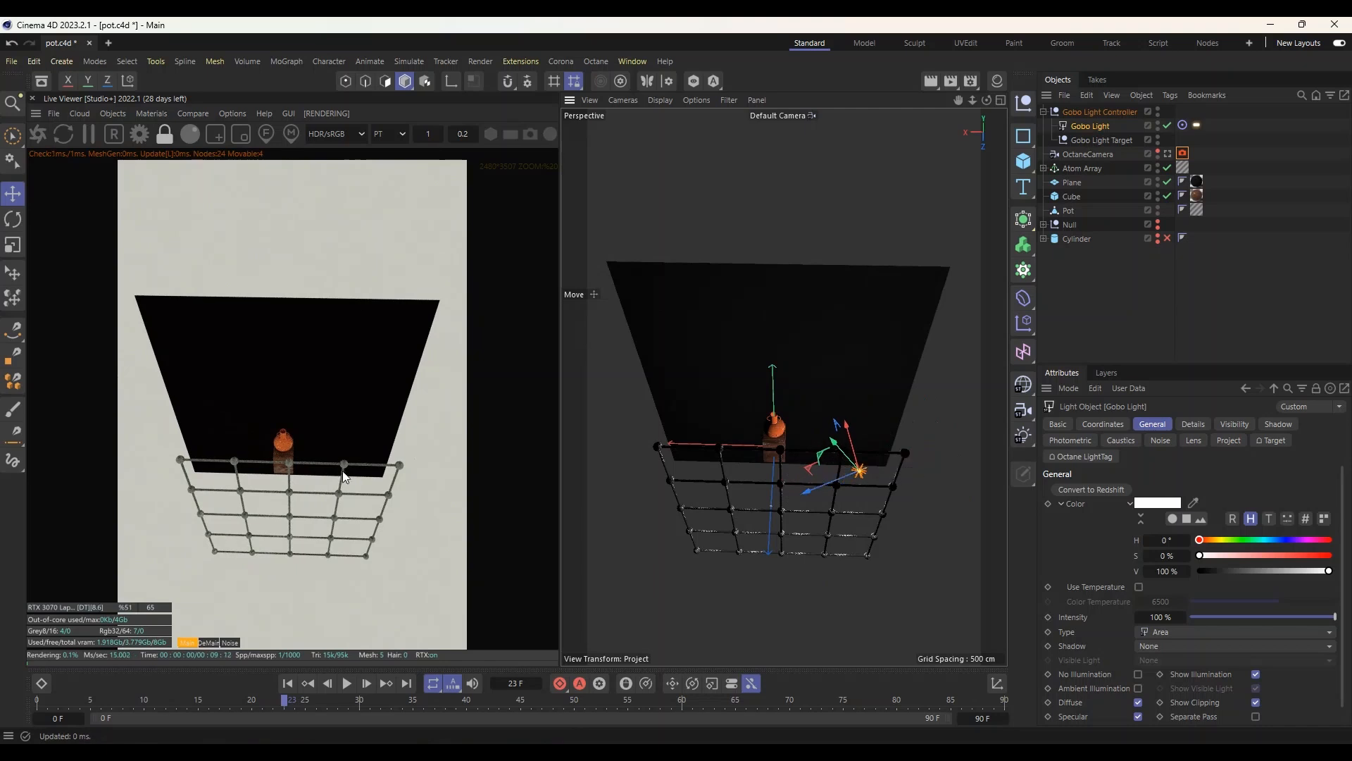
# Check the gobo shadows through the OctaneCamera and shift the Gobo Light further from the free view
pyautogui.click(1168, 153)
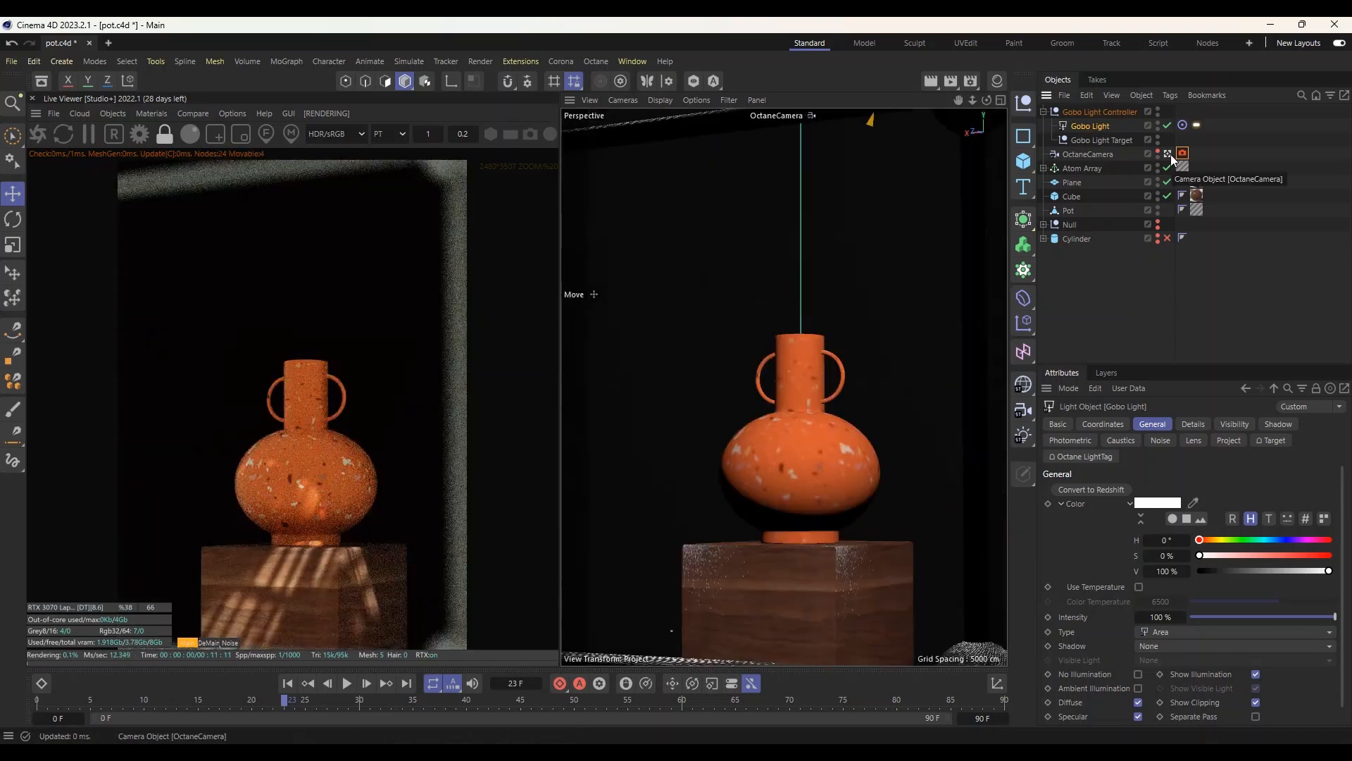
pyautogui.click(1170, 154)
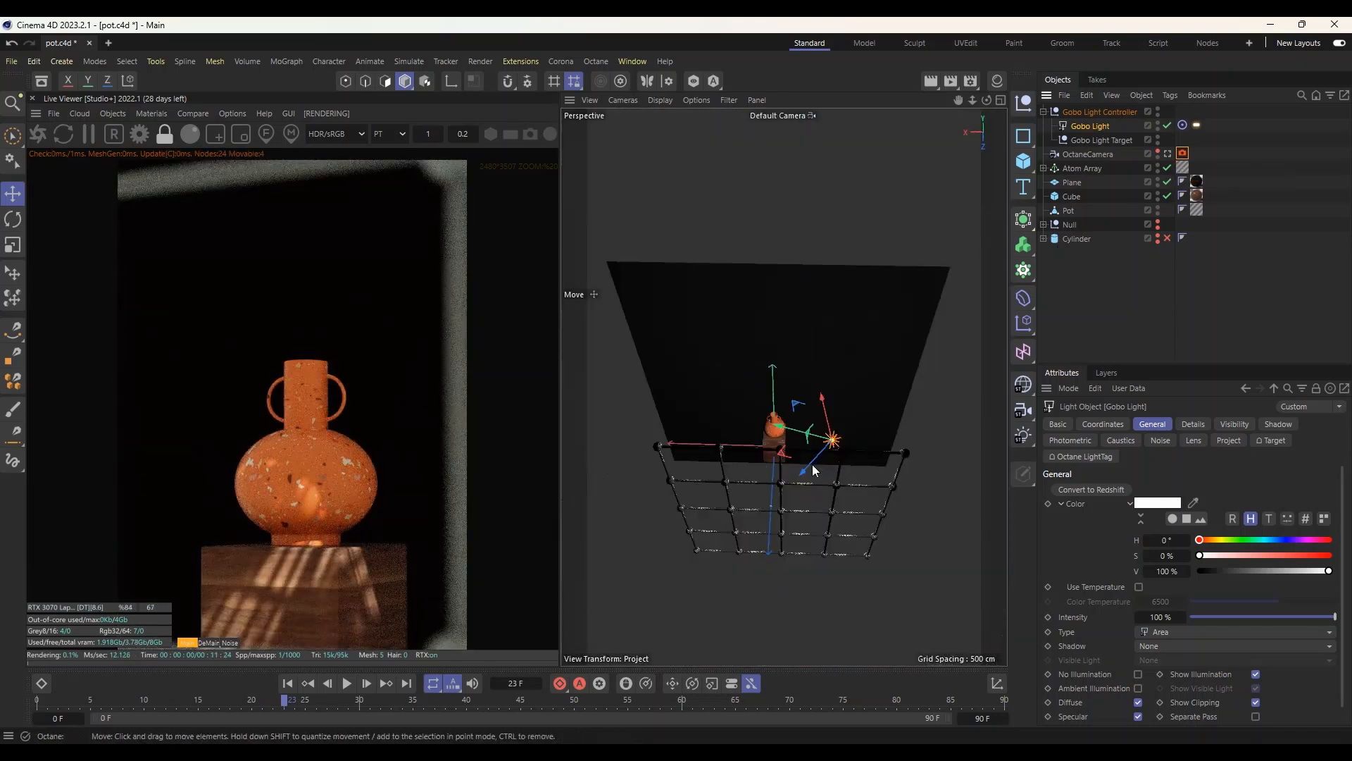
pyautogui.moveTo(795, 470); pyautogui.dragTo(779, 483)
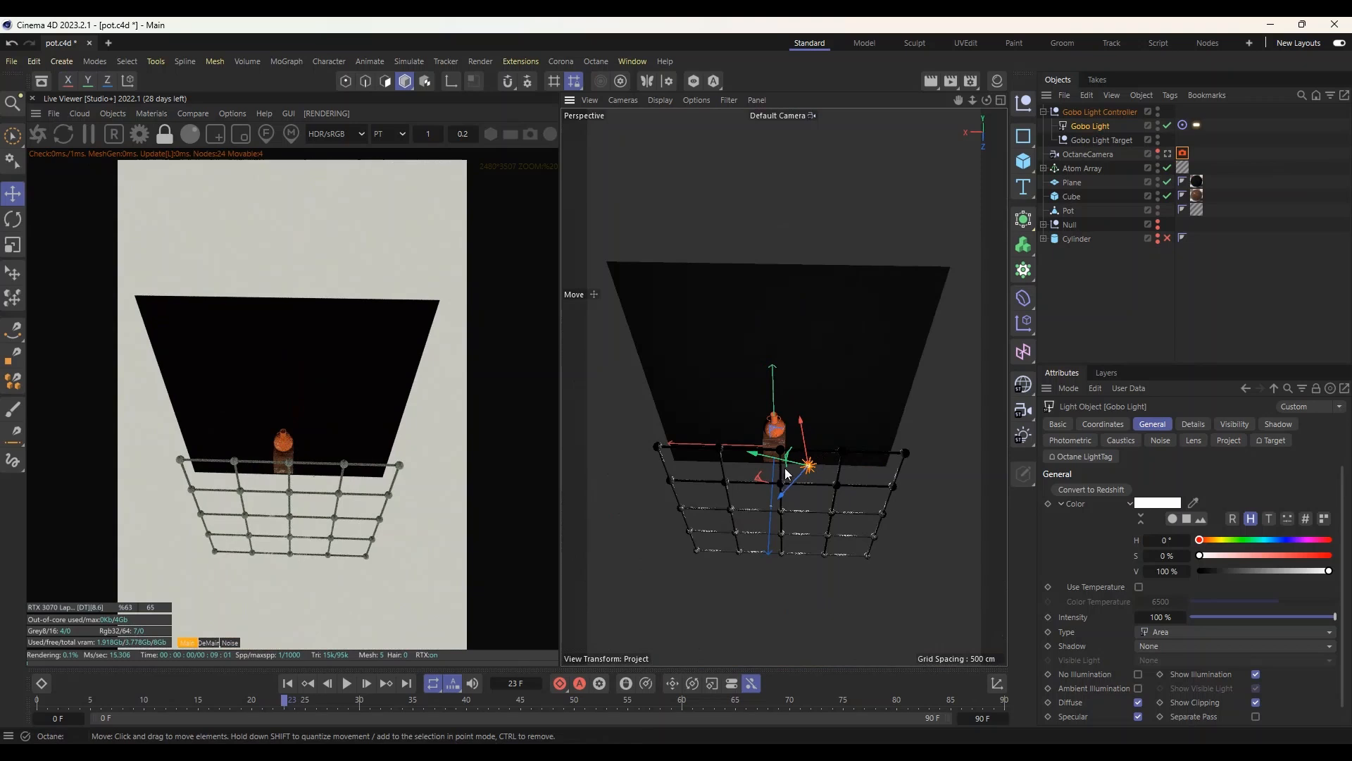
# Move the Gobo Light Controller back toward the pot and undo the attempt to change its height
pyautogui.click(1096, 112)
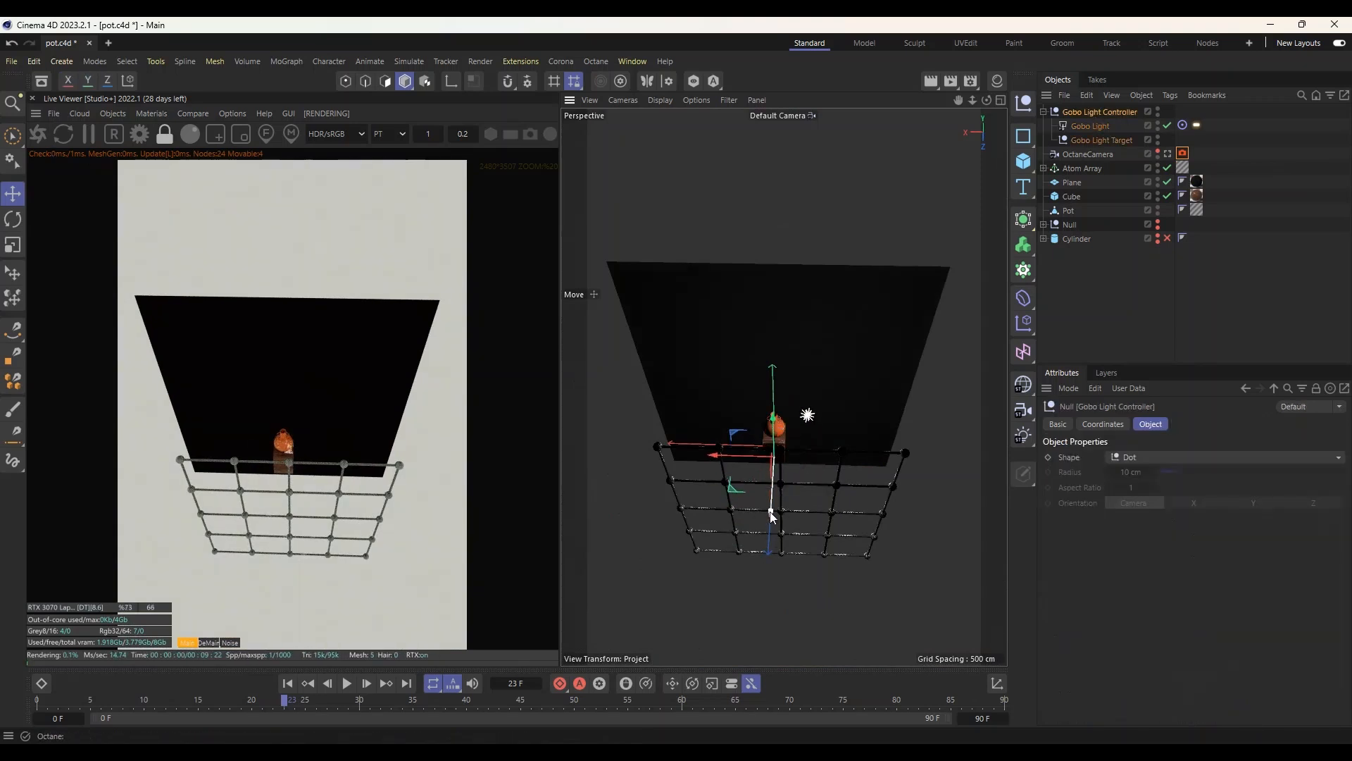
pyautogui.keyDown('alt'); pyautogui.moveTo(862, 399); pyautogui.dragTo(838, 425); pyautogui.keyUp('alt')
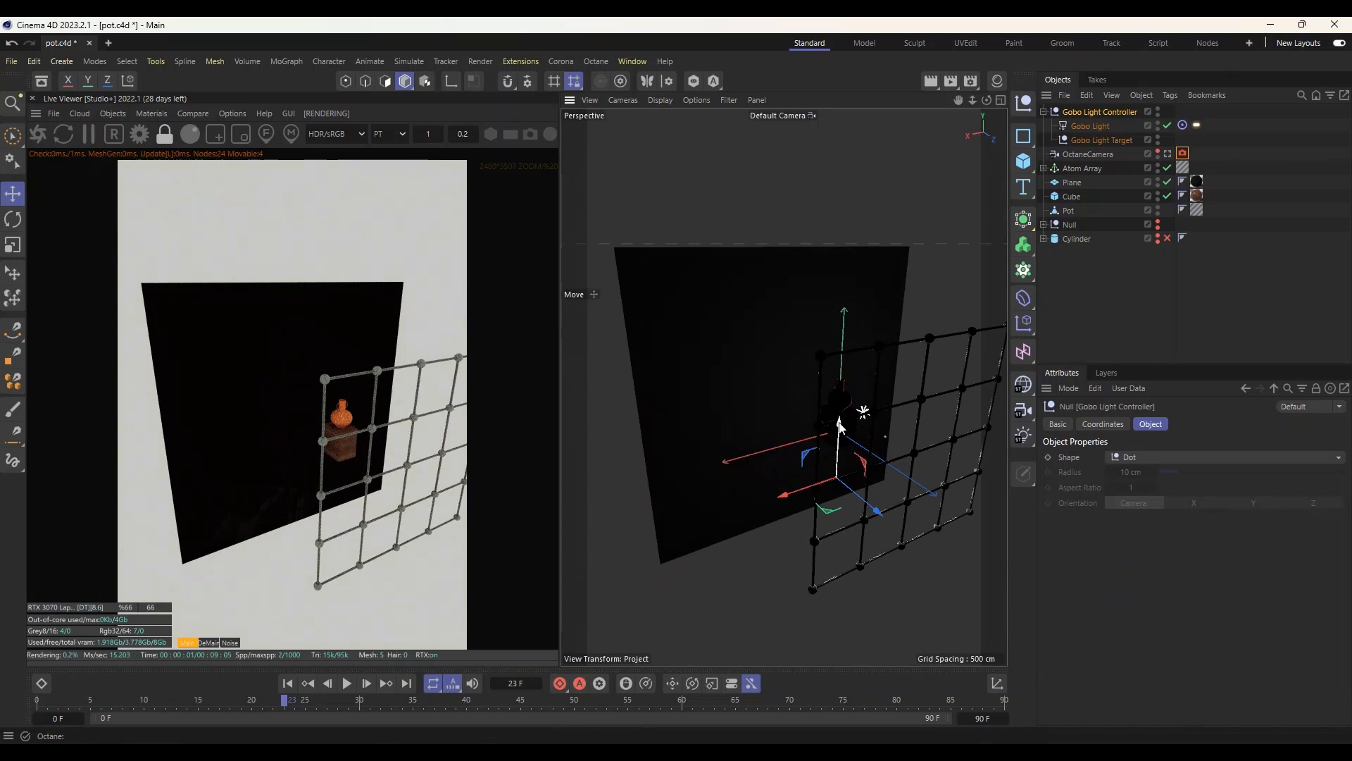
pyautogui.hotkey('ctrl', 'z')
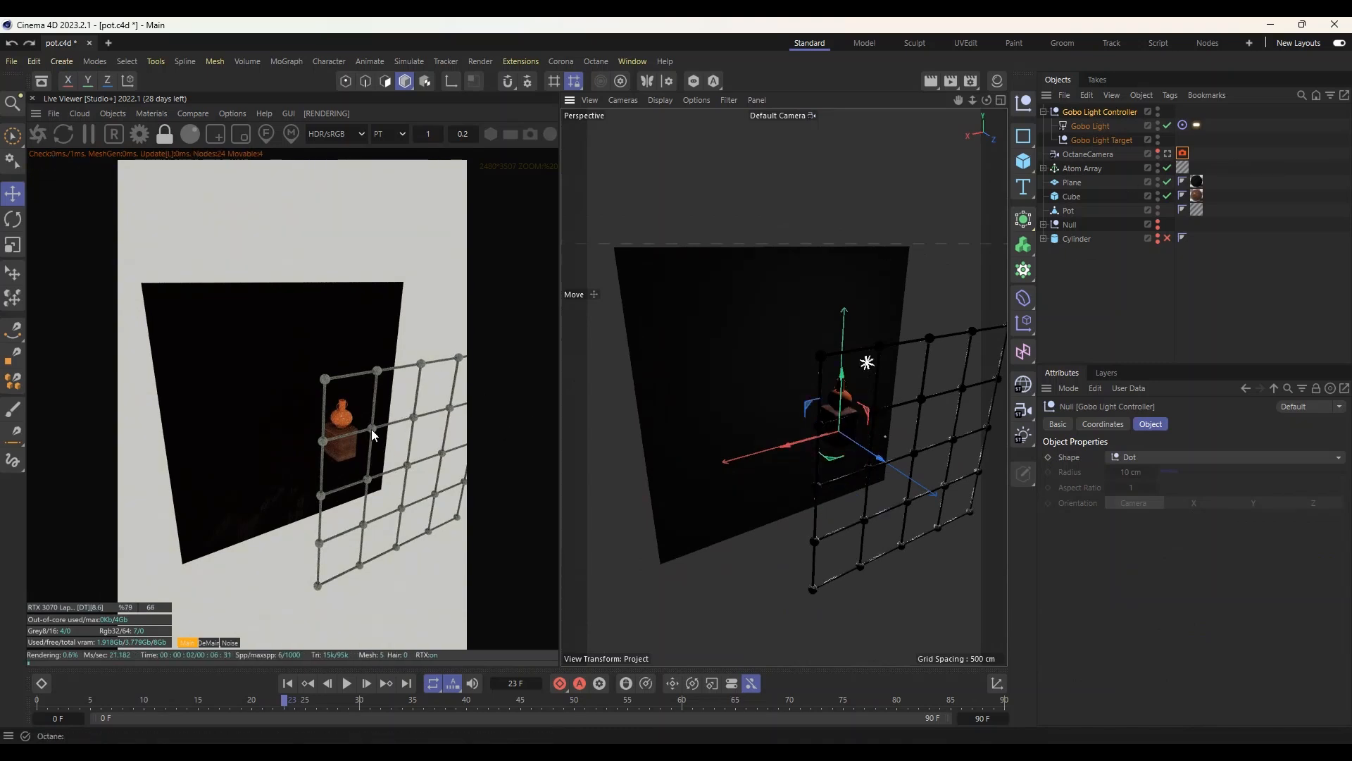
# Look through the OctaneCamera, show all four views and shift the Gobo Light Controller in the Top view
pyautogui.click(1168, 154)
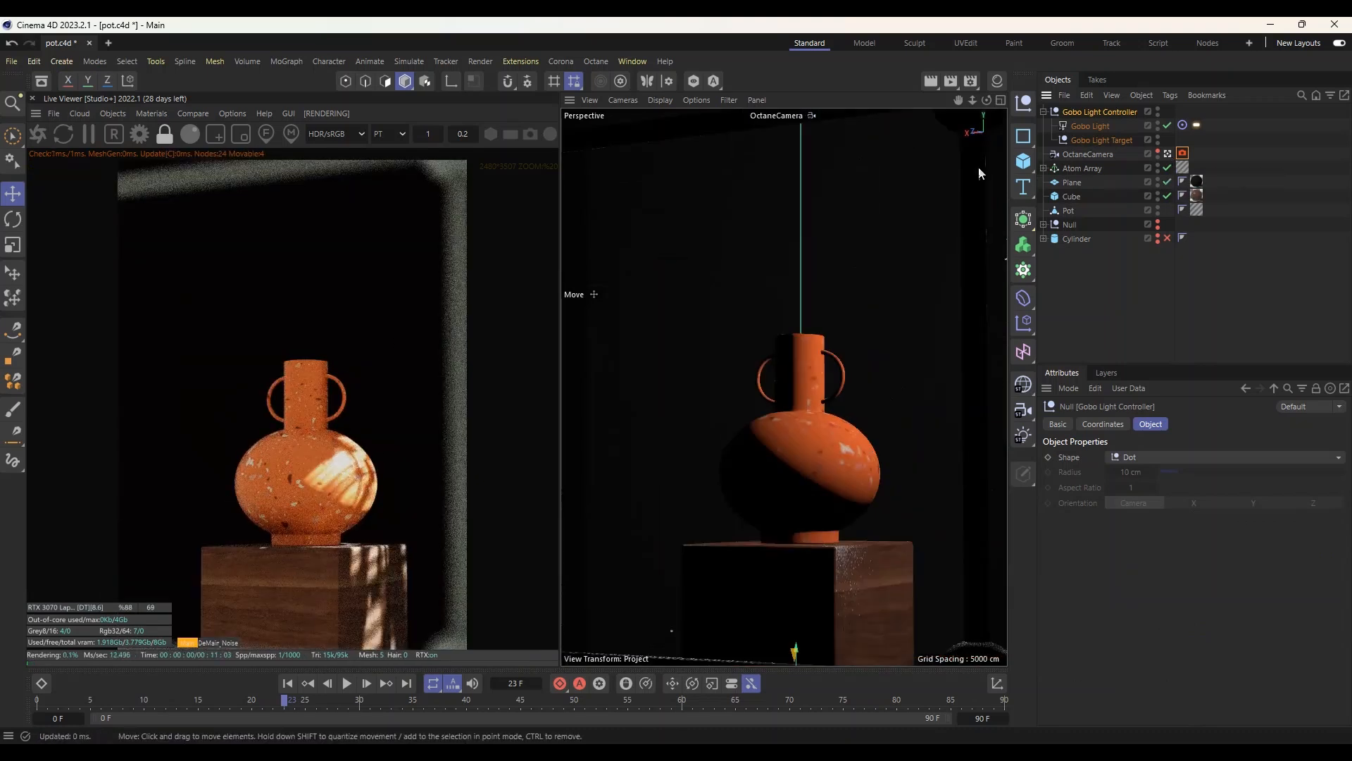
pyautogui.click(1001, 99)
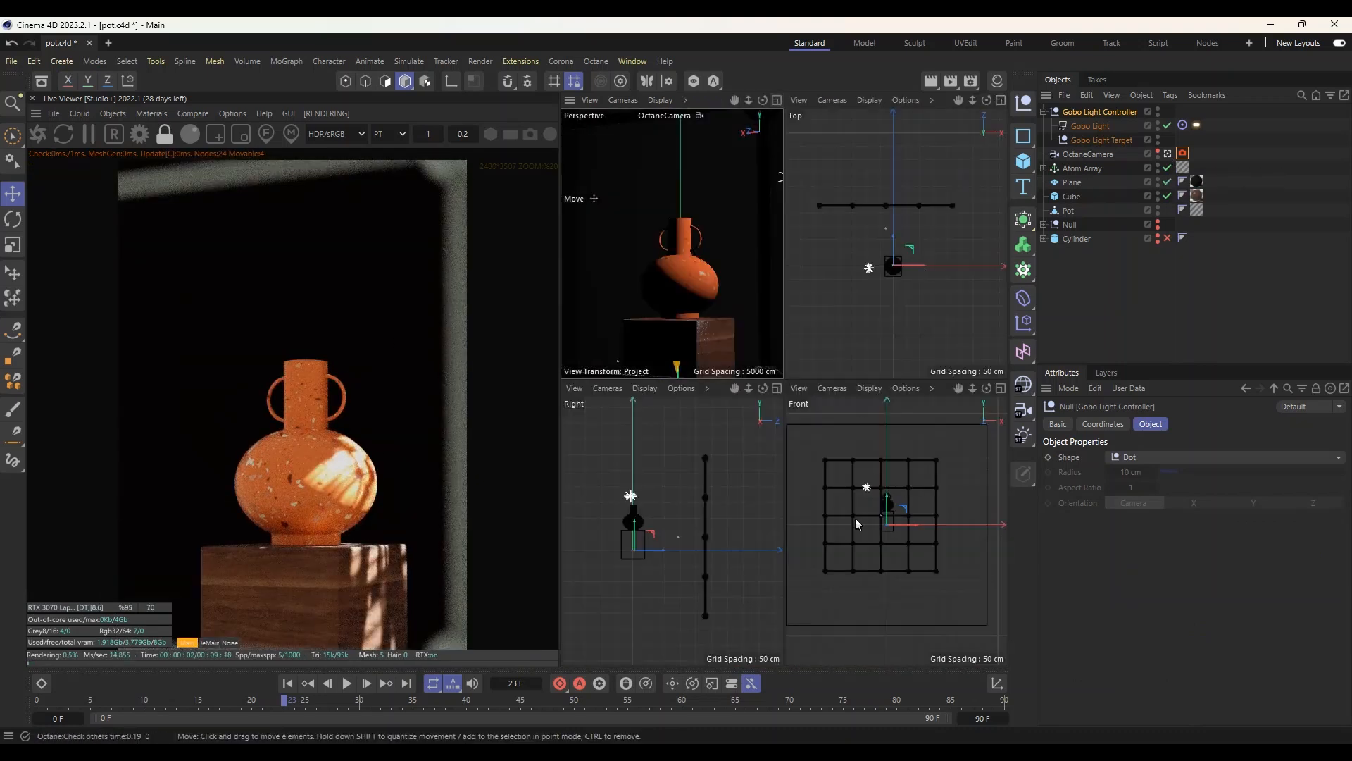
pyautogui.scroll(2, 886, 230)
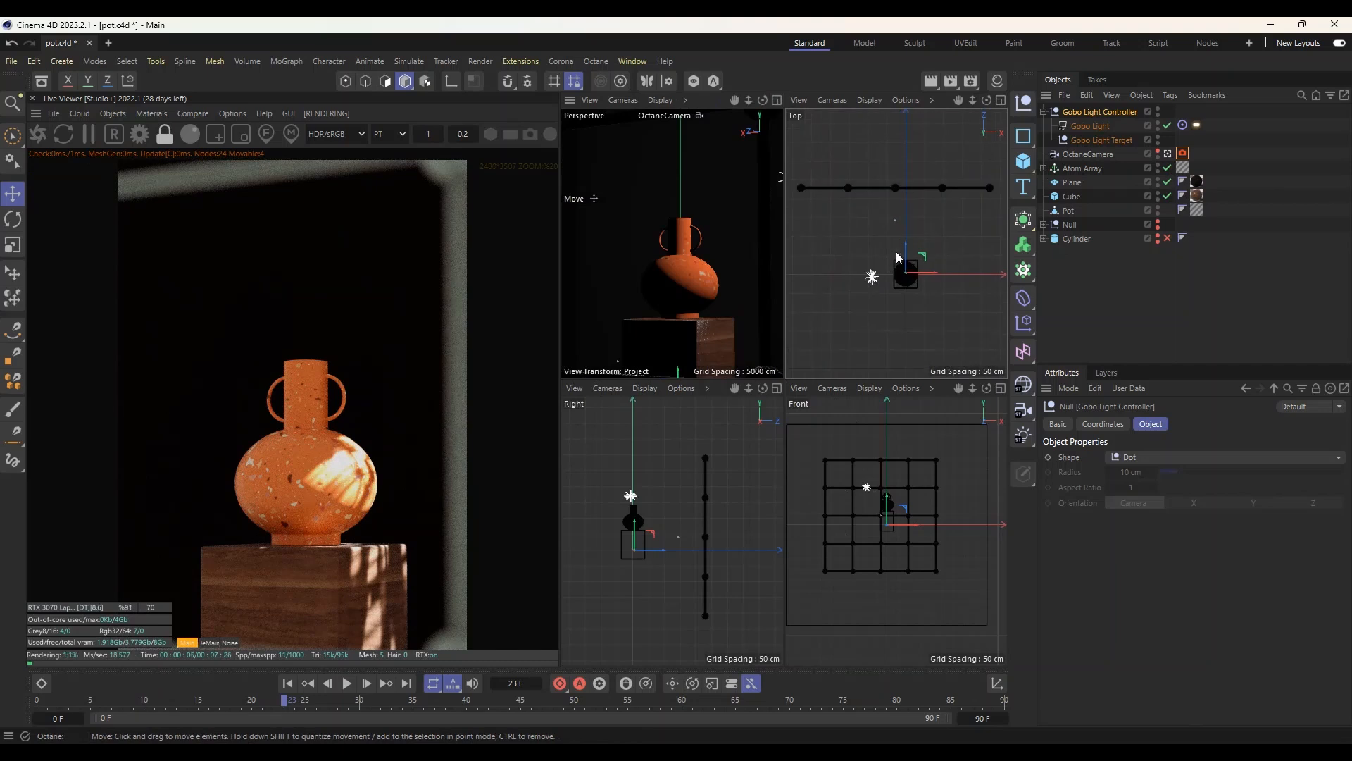
pyautogui.moveTo(908, 241); pyautogui.dragTo(916, 219)
# Reposition the Gobo Light in the Top view so it shines from directly in front of the pot
pyautogui.click(882, 274)
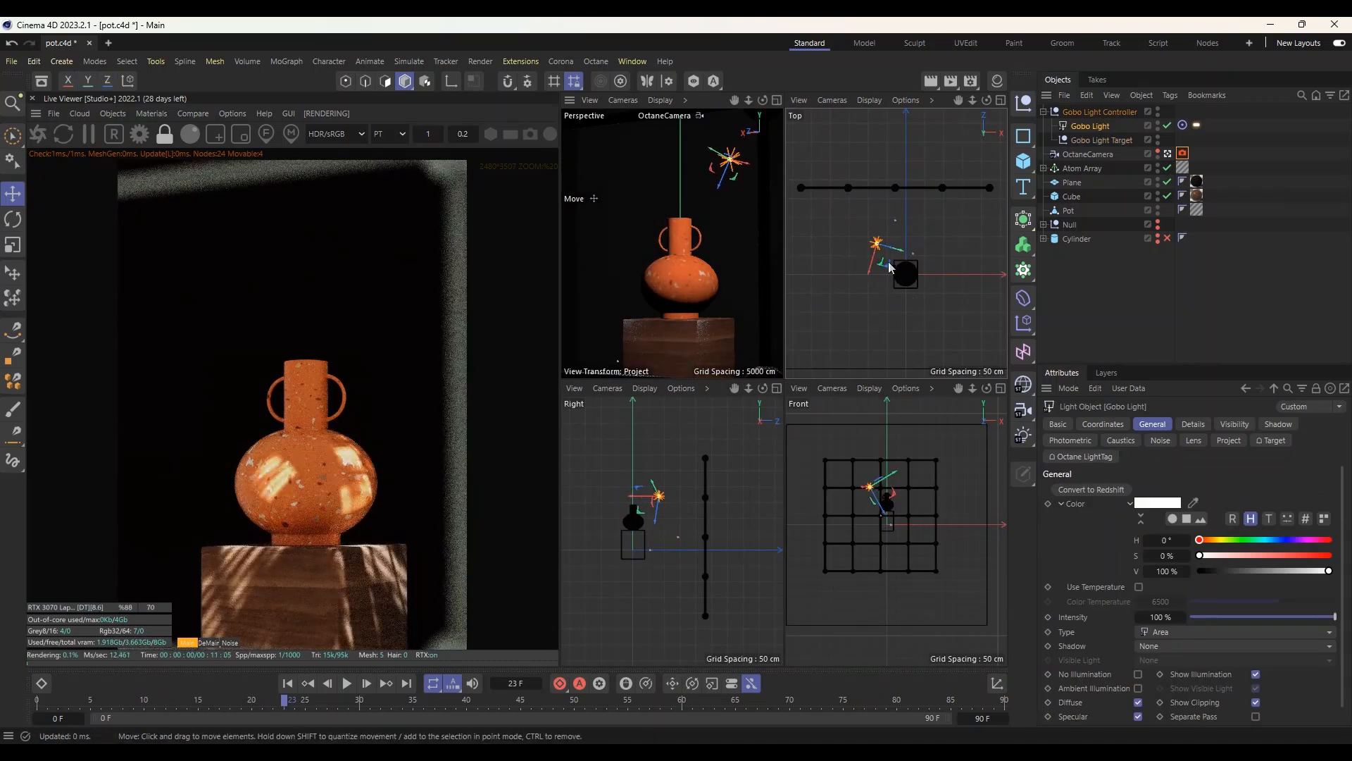
pyautogui.moveTo(873, 269); pyautogui.dragTo(880, 246)
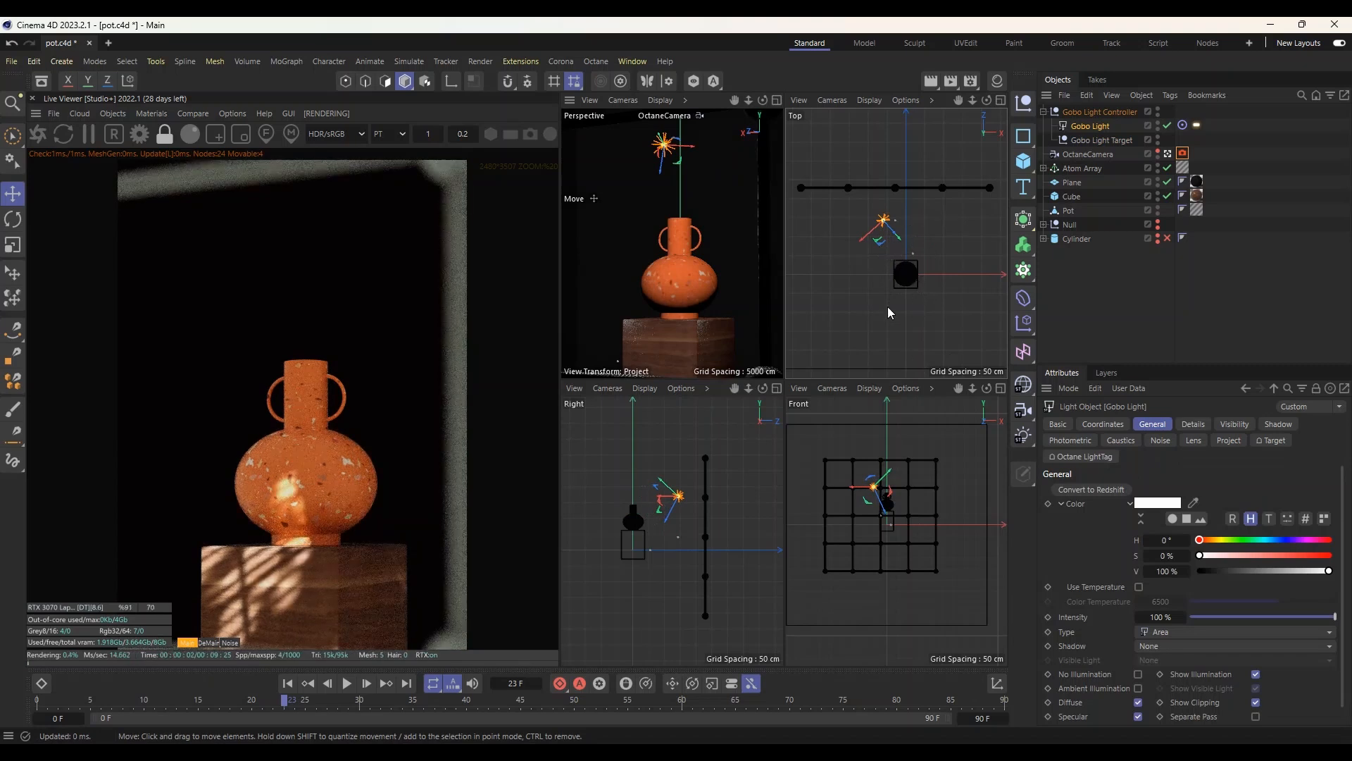
pyautogui.scroll(-2, 907, 248)
pyautogui.moveTo(864, 241); pyautogui.dragTo(909, 270)
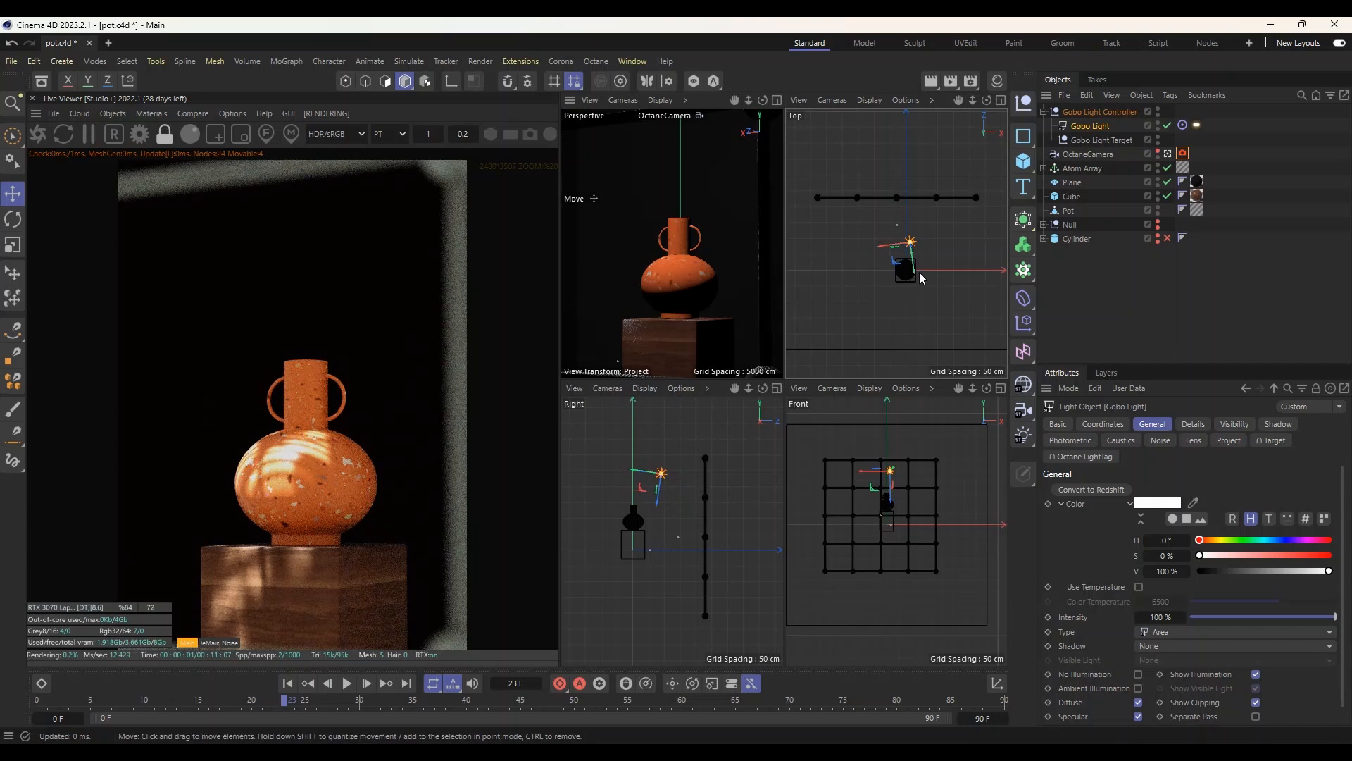
pyautogui.moveTo(919, 277); pyautogui.dragTo(918, 262)
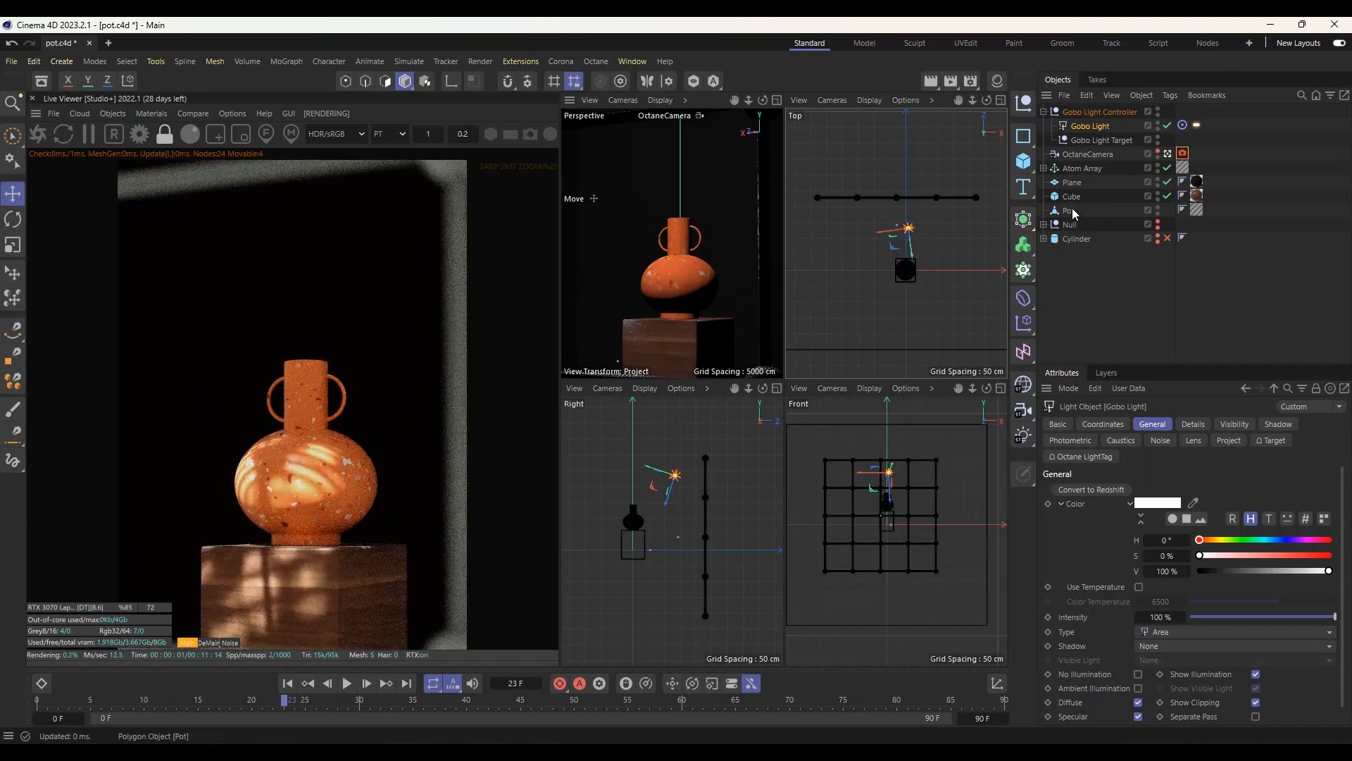
# Move the background Plane forward in the Top view, closer behind the pot and pedestal
pyautogui.click(1070, 184)
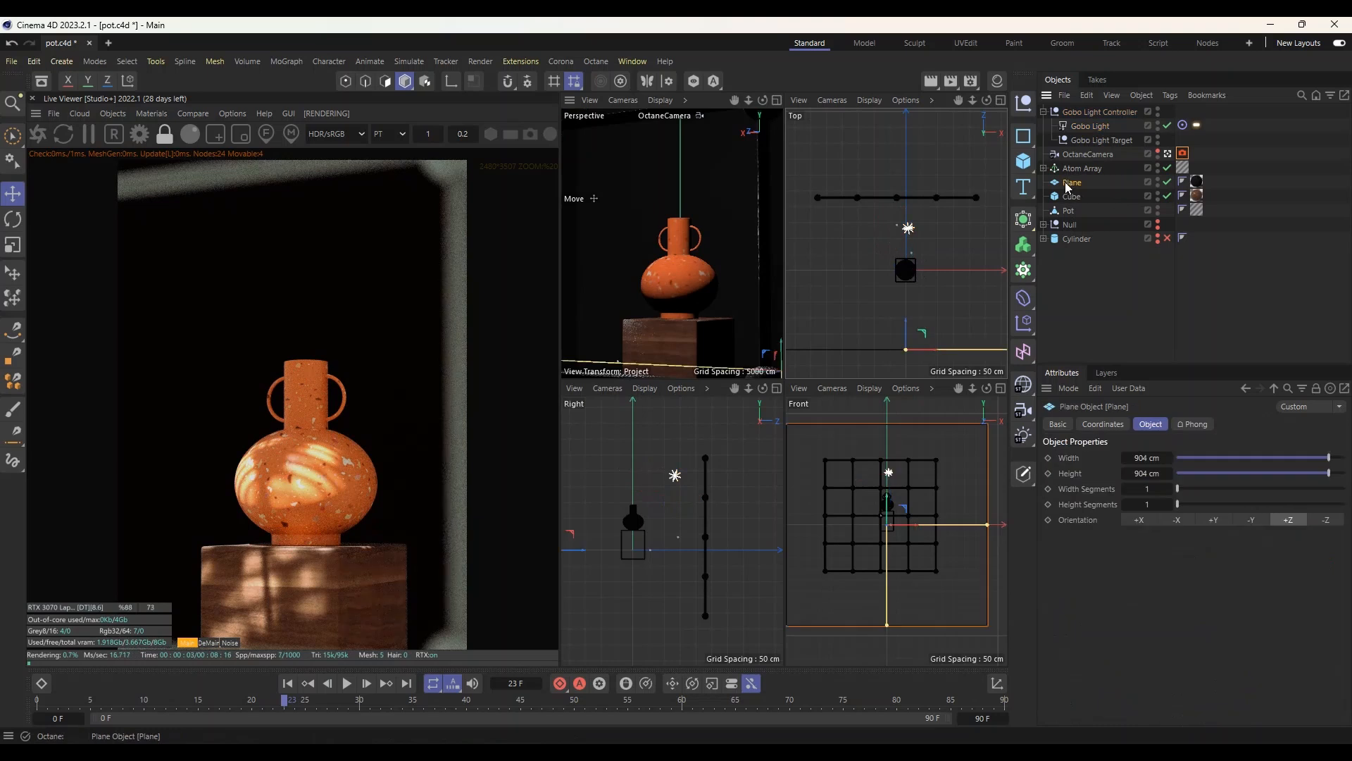
pyautogui.scroll(-2, 889, 296)
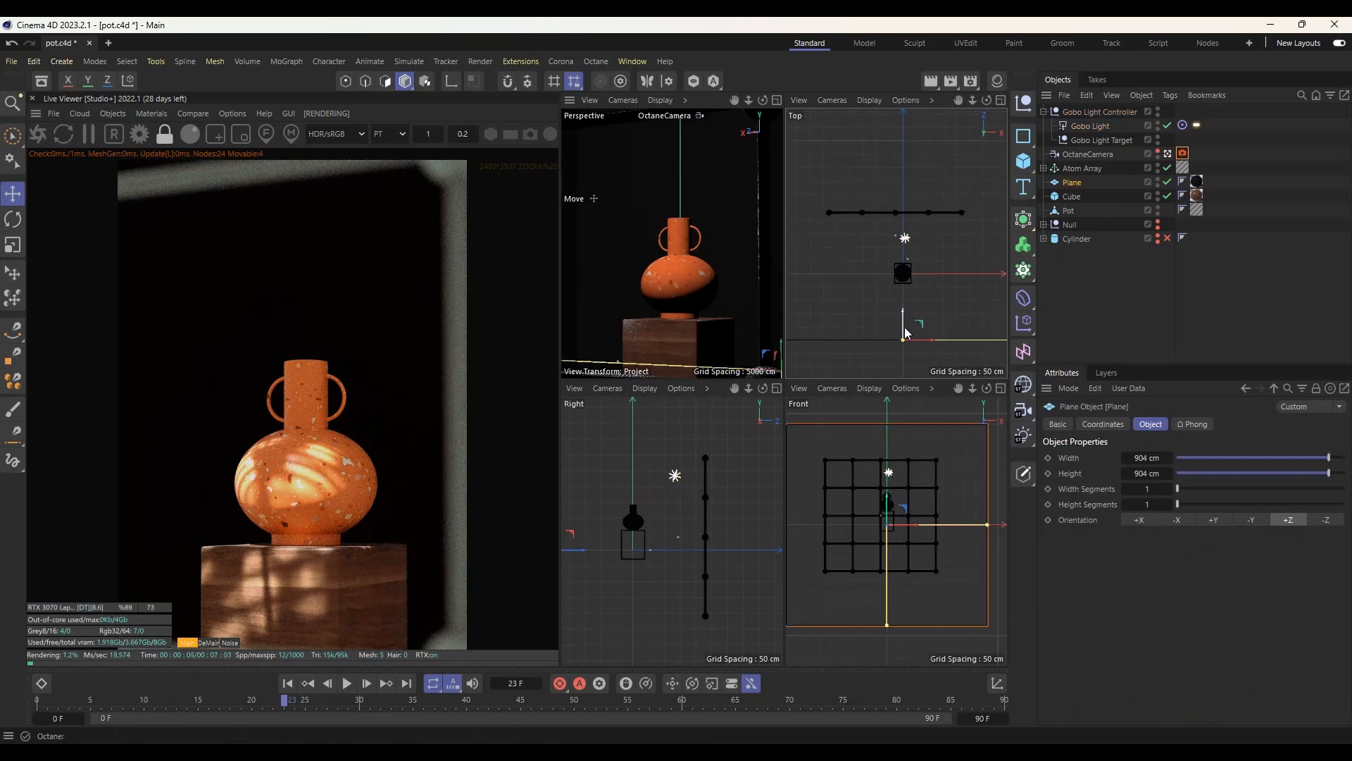
pyautogui.moveTo(906, 327); pyautogui.dragTo(907, 291)
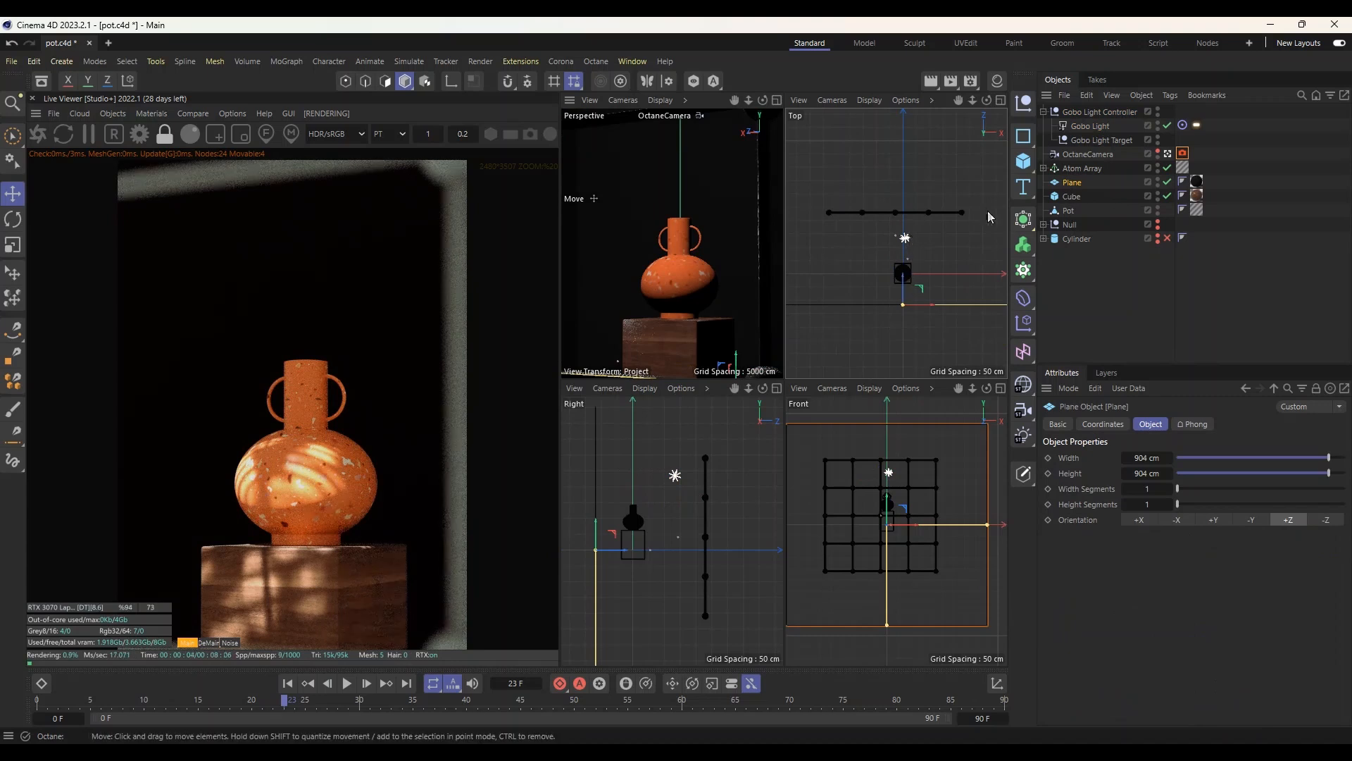
# Bring the Gobo Light closer to the pot and nudge the Gobo Light Controller in the Top view
pyautogui.click(905, 238)
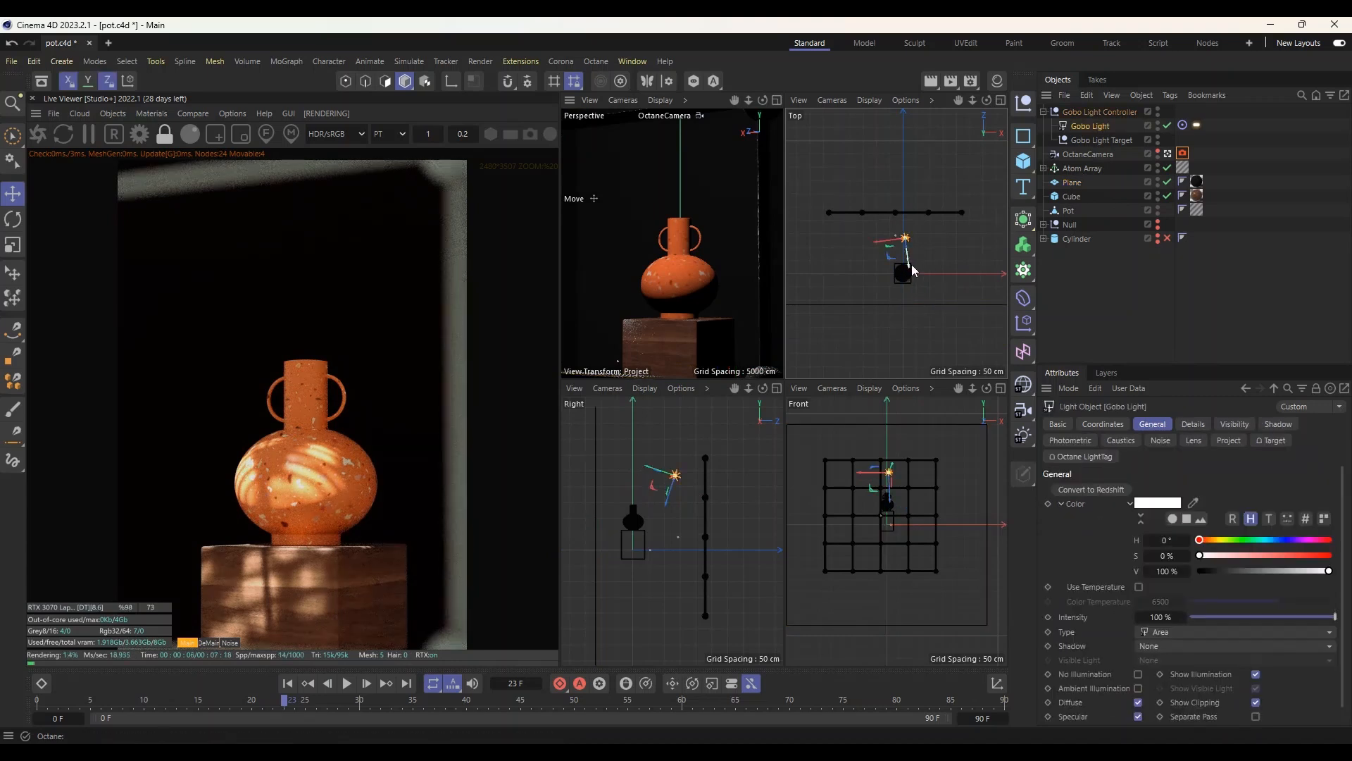
pyautogui.moveTo(912, 266)
pyautogui.mouseDown()
pyautogui.moveTo(886, 247)
pyautogui.moveTo(908, 223)
pyautogui.moveTo(908, 246)
pyautogui.mouseUp()
pyautogui.click(908, 258)
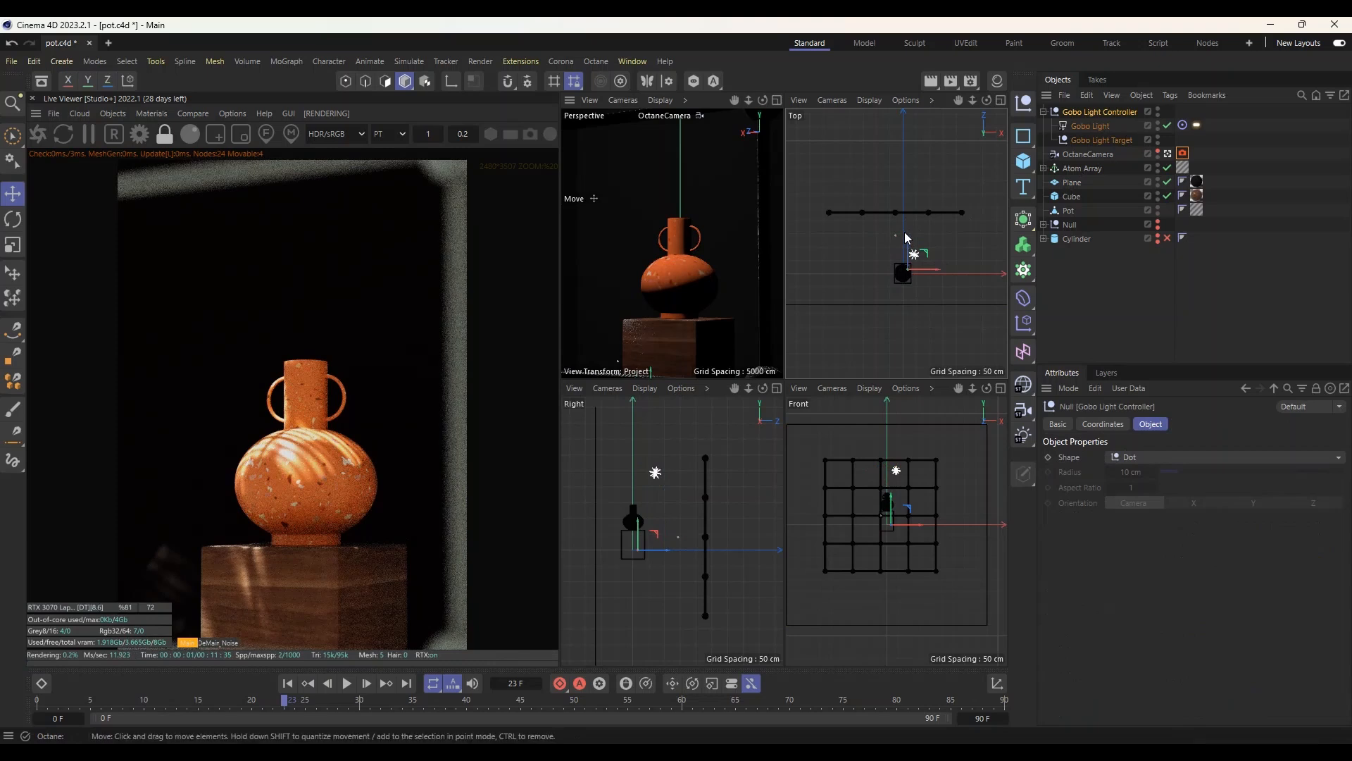
pyautogui.moveTo(905, 237); pyautogui.dragTo(904, 238)
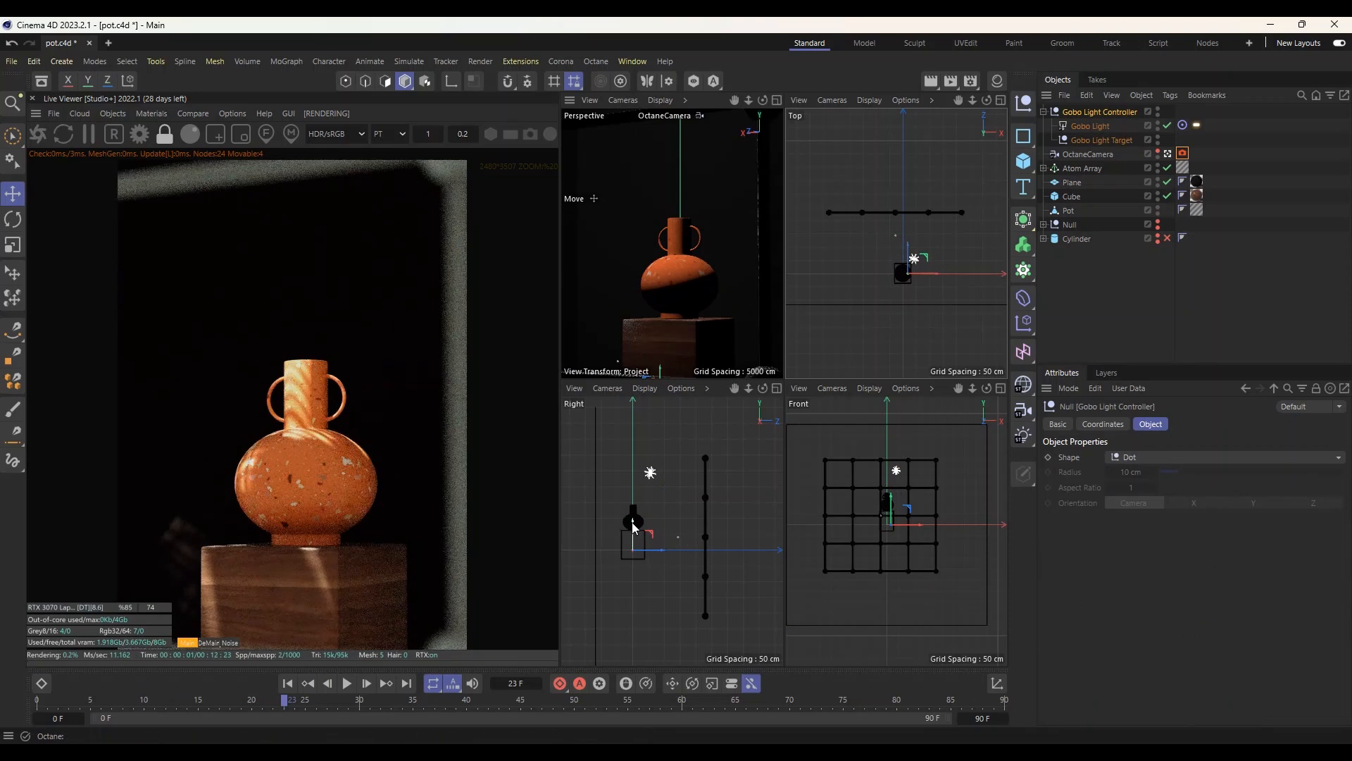
# Fine-tune the Gobo Light Controller's height and depth in the Right view and its position around the pot in the Top view
pyautogui.moveTo(634, 529)
pyautogui.mouseDown()
pyautogui.moveTo(633, 512)
pyautogui.moveTo(633, 528)
pyautogui.mouseUp()
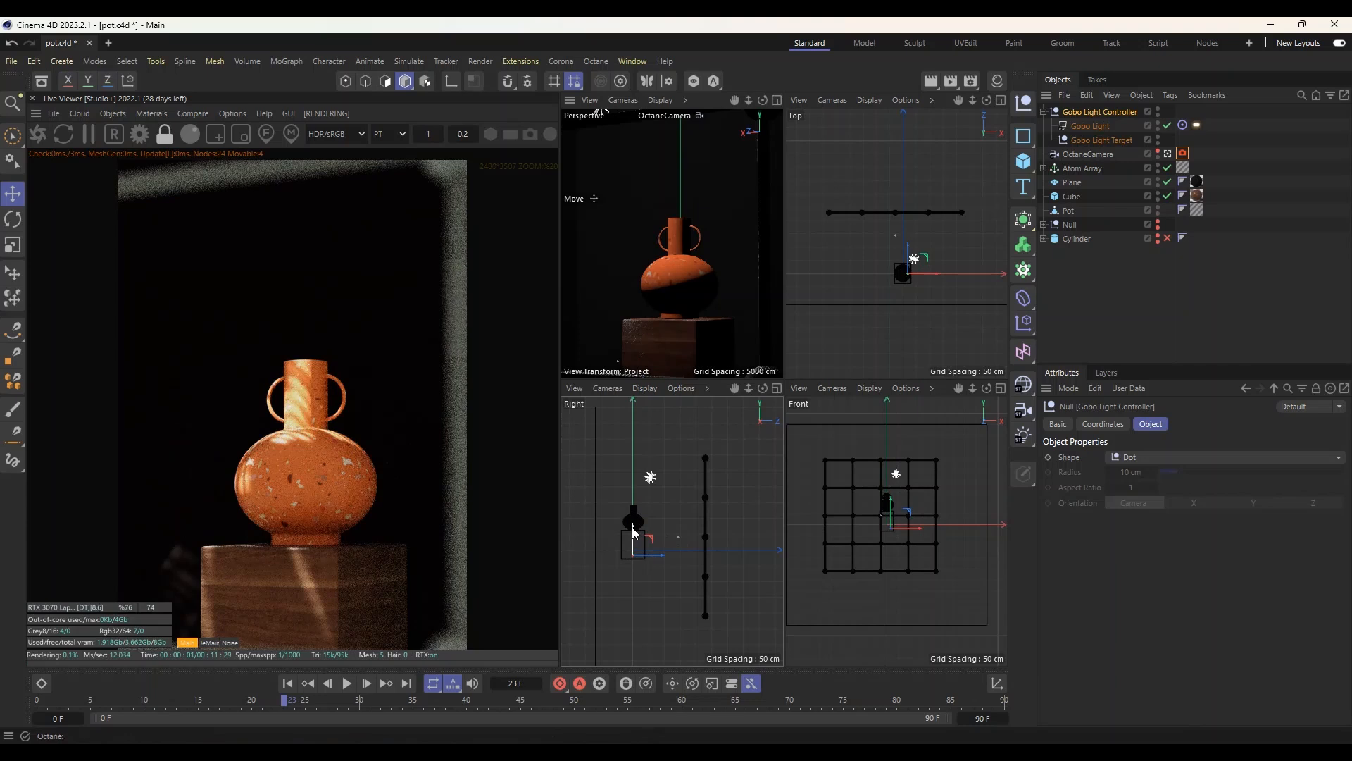
pyautogui.moveTo(664, 555); pyautogui.dragTo(643, 523)
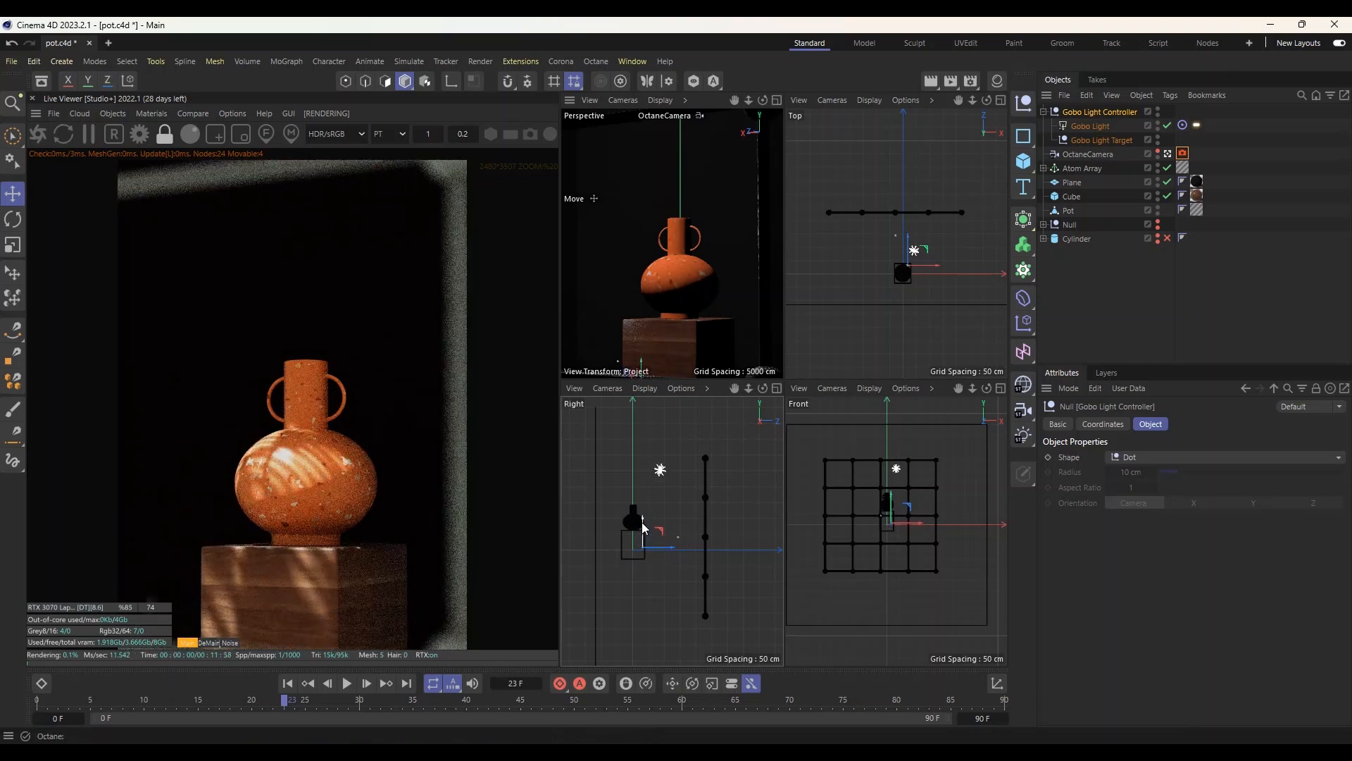
pyautogui.scroll(6, 925, 266)
pyautogui.moveTo(868, 244); pyautogui.dragTo(867, 268)
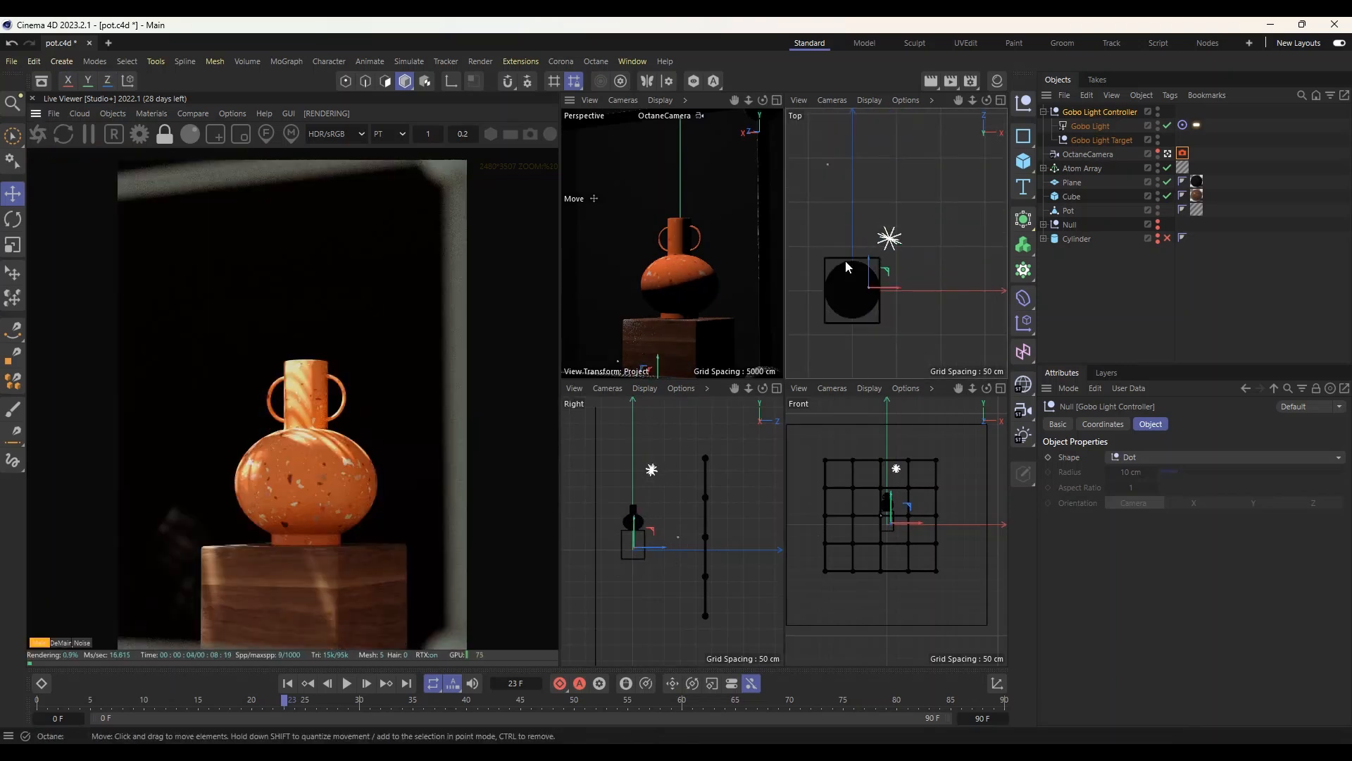
pyautogui.scroll(-2, 909, 228)
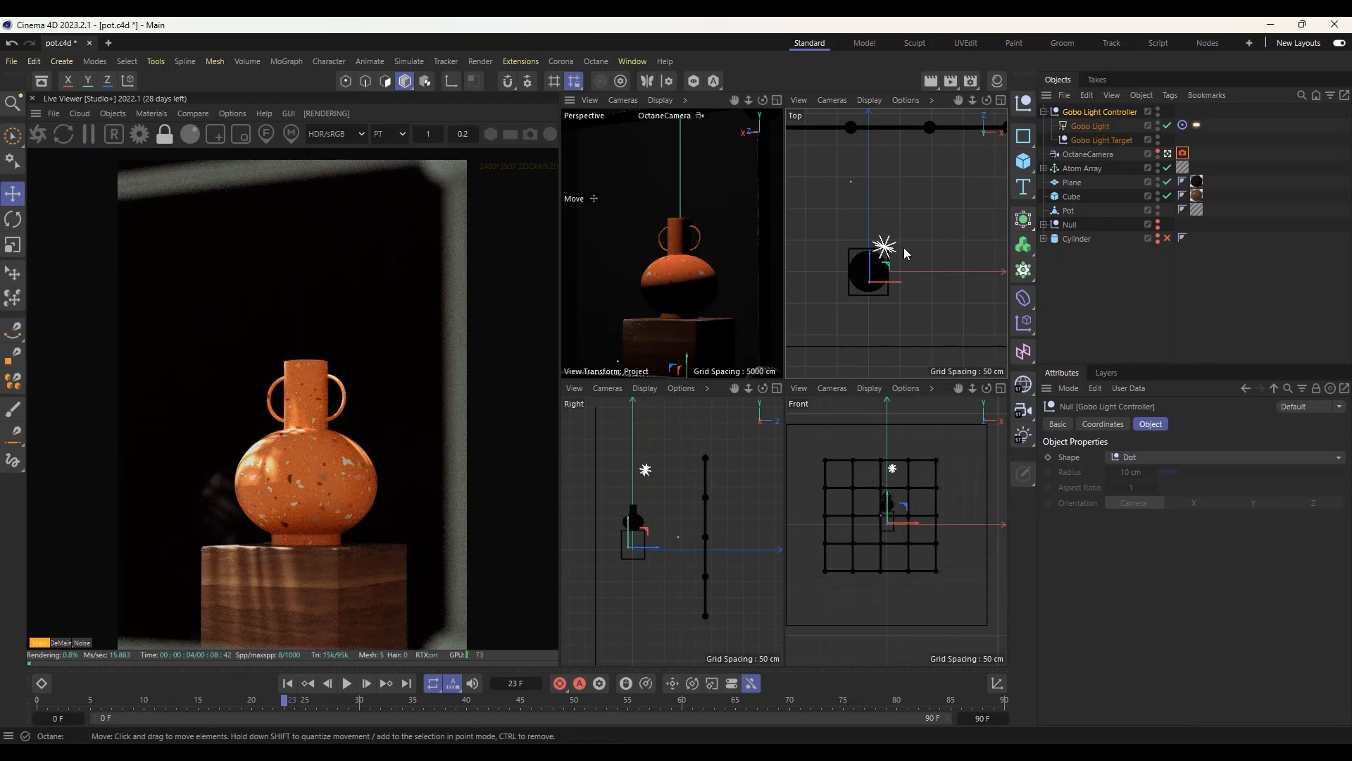
# Raise the Gobo Light Controller in the Front view and shift it slightly sideways
pyautogui.scroll(2, 907, 521)
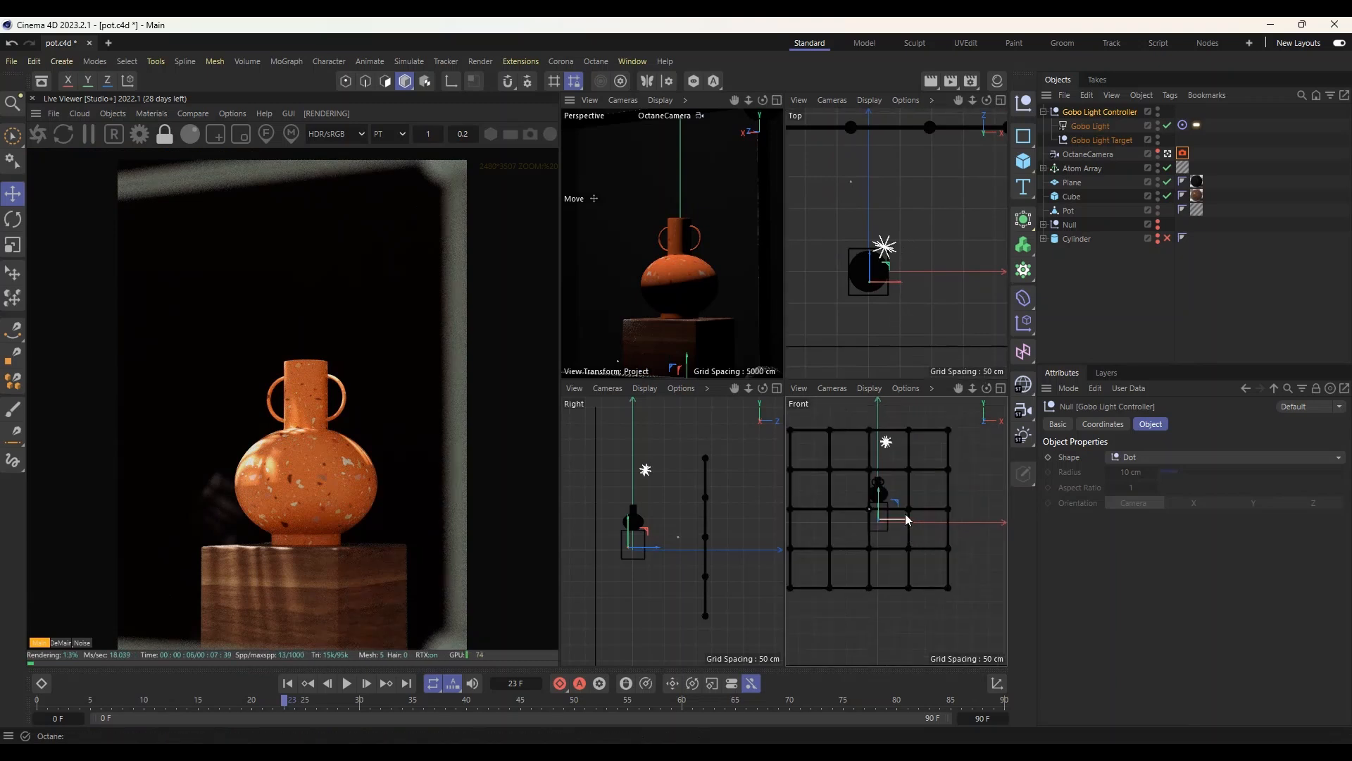
pyautogui.moveTo(907, 520); pyautogui.dragTo(882, 472)
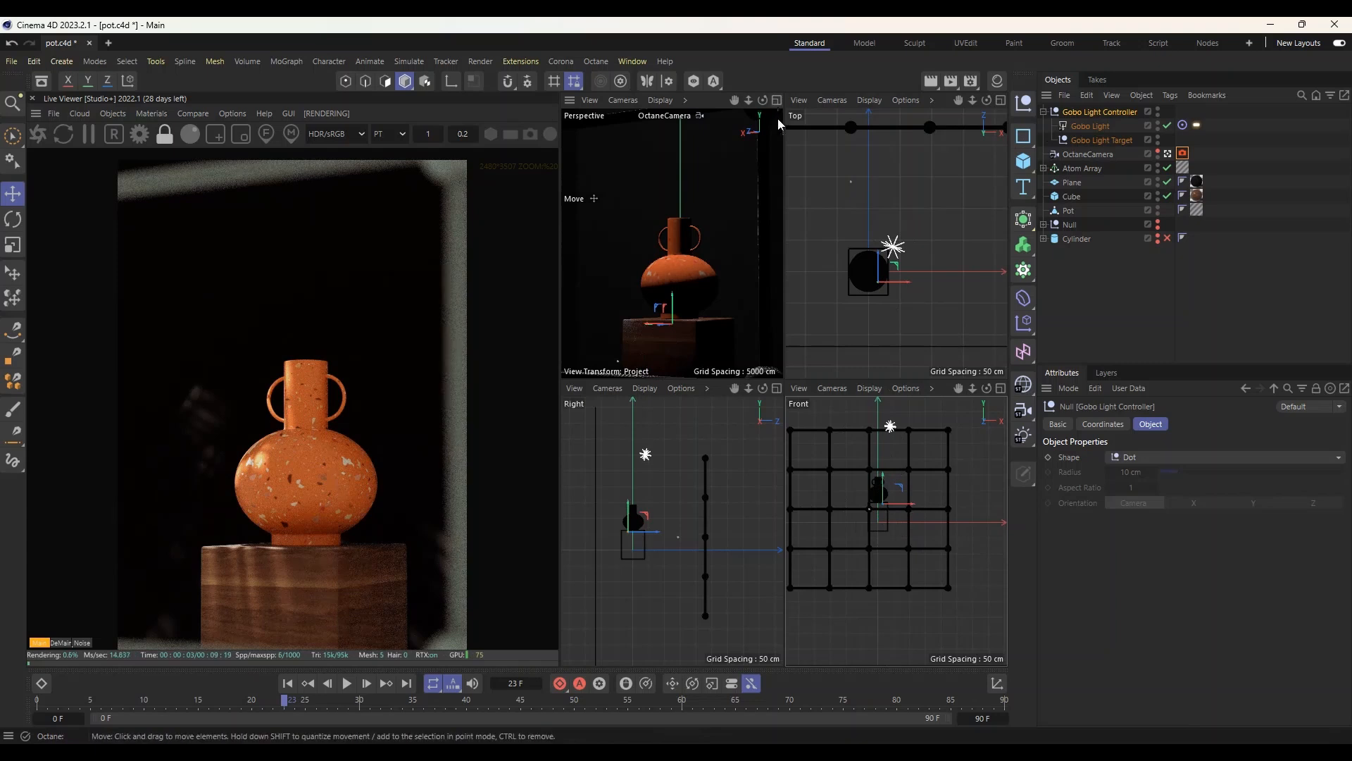
pyautogui.moveTo(909, 503)
pyautogui.mouseDown()
pyautogui.moveTo(898, 454)
pyautogui.moveTo(915, 476)
pyautogui.mouseUp()
# Move the Gobo Light farther in front of the pot in the Top view and enlarge the Perspective view
pyautogui.click(896, 247)
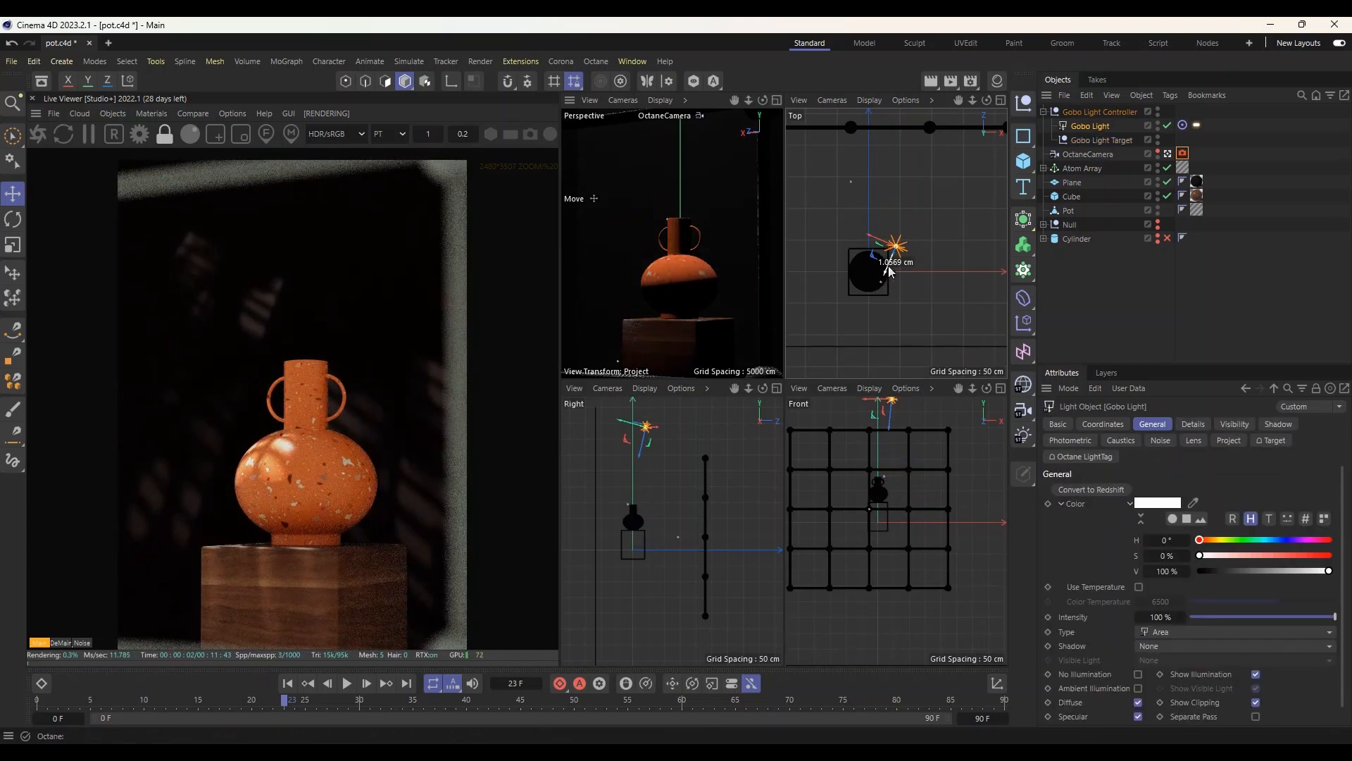
pyautogui.moveTo(887, 269); pyautogui.dragTo(872, 191)
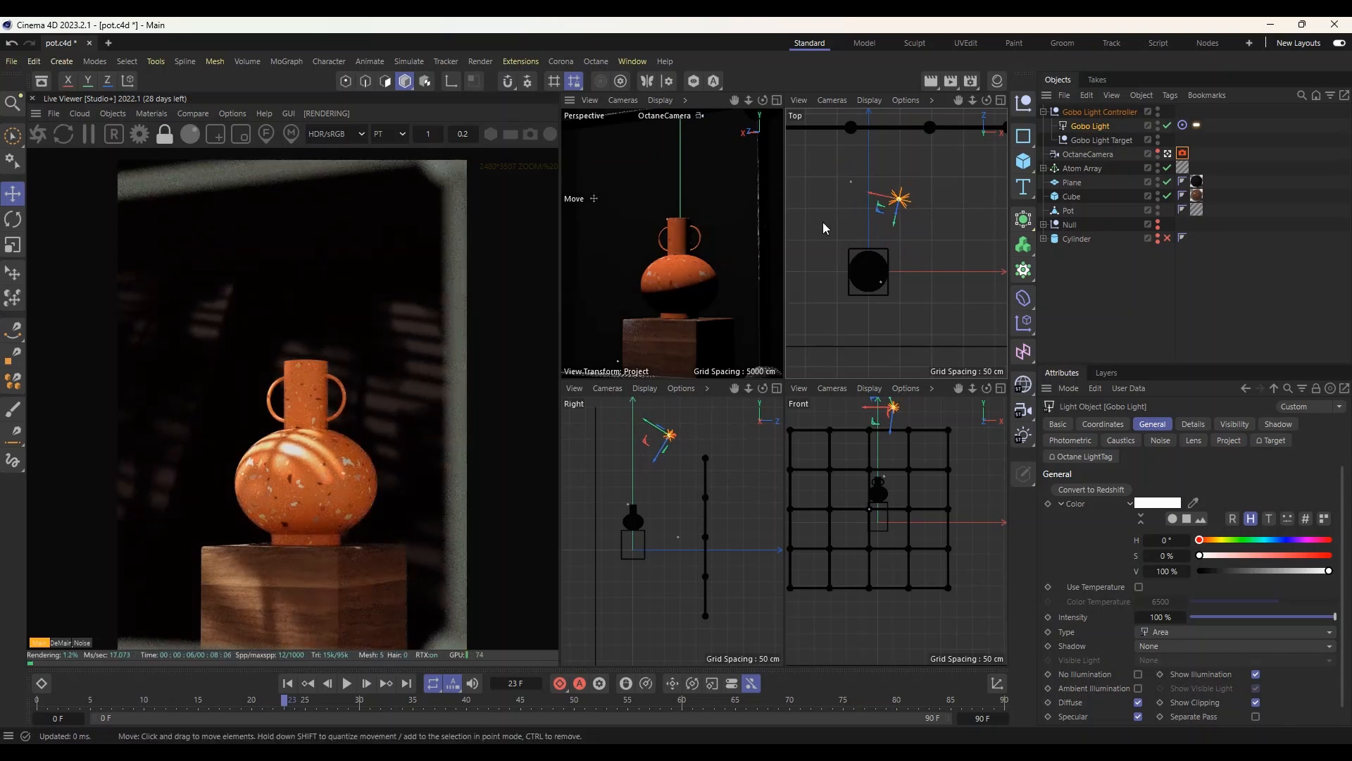
pyautogui.click(778, 100)
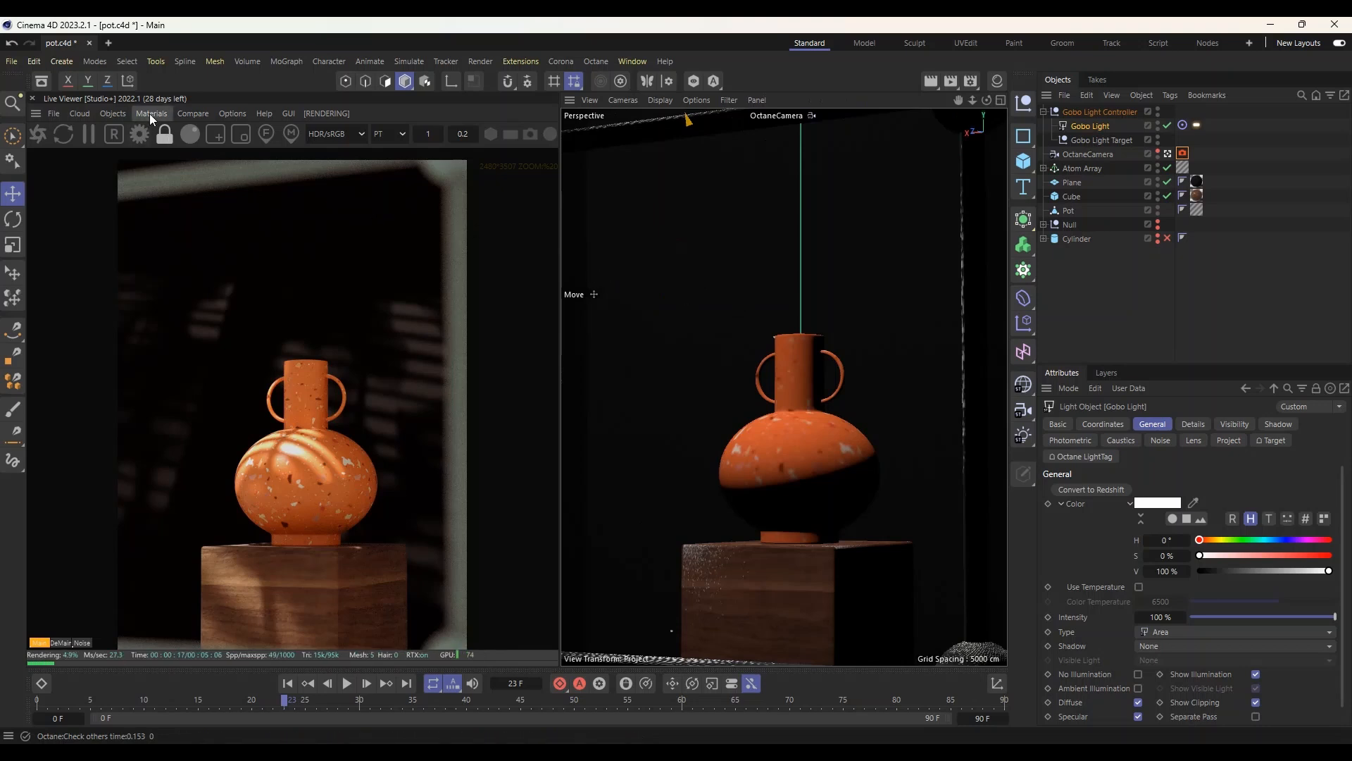
# Add an Octane HDRI environment to the scene and save the project
pyautogui.click(112, 113)
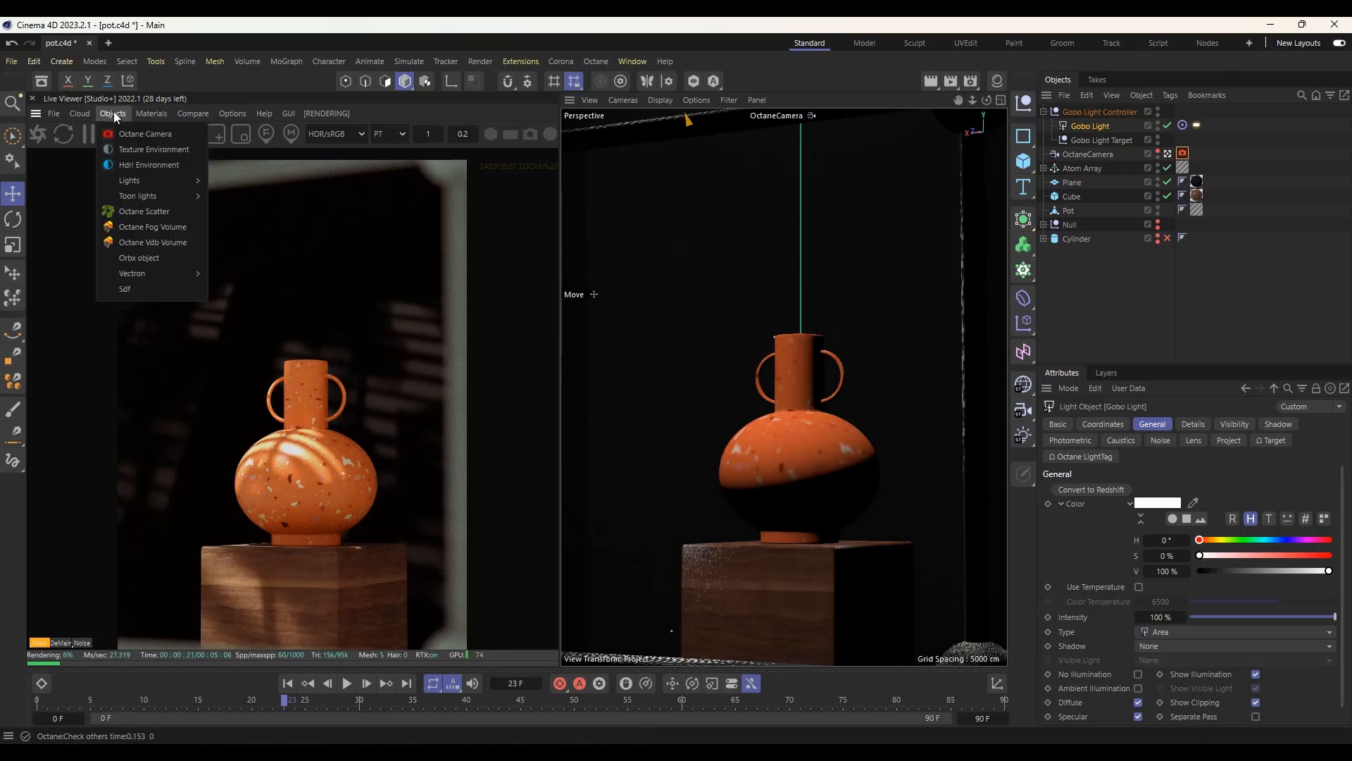
pyautogui.click(135, 167)
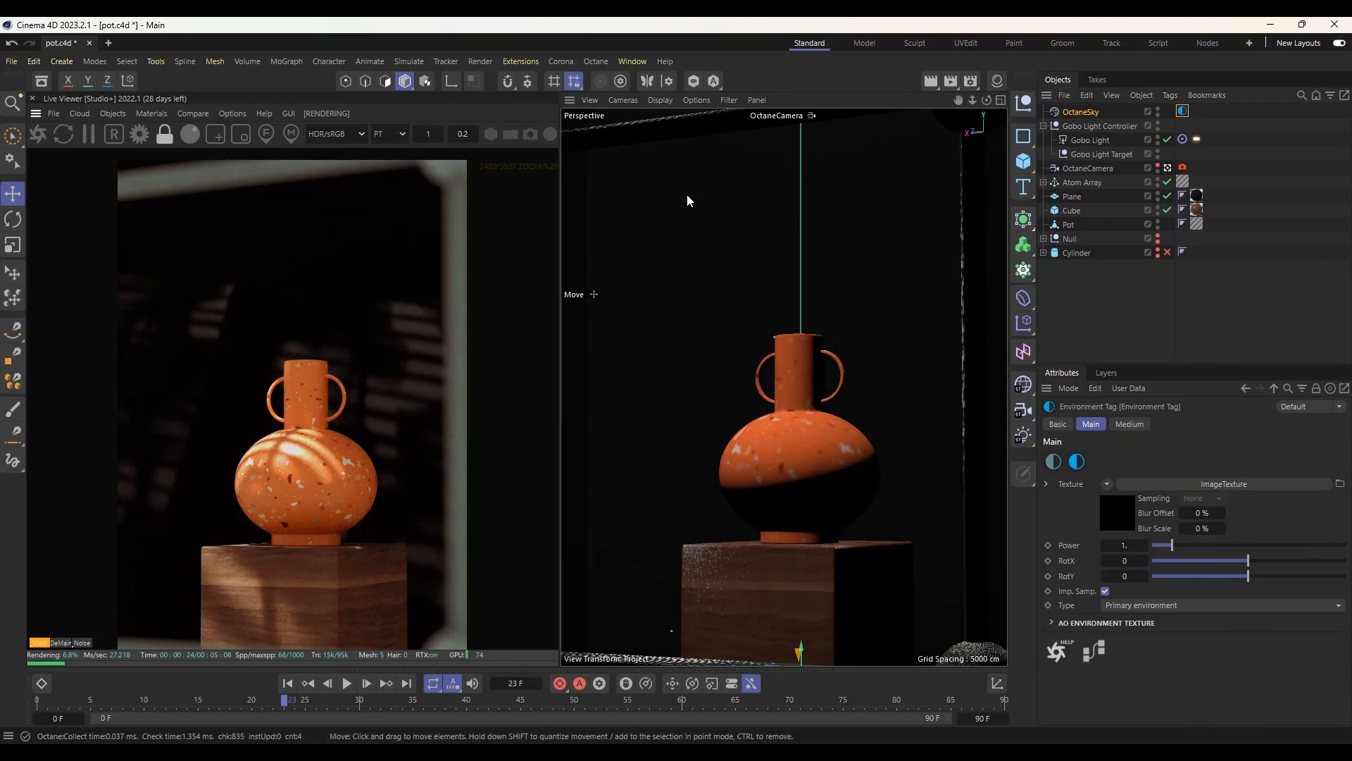
pyautogui.hotkey('ctrl', 's')
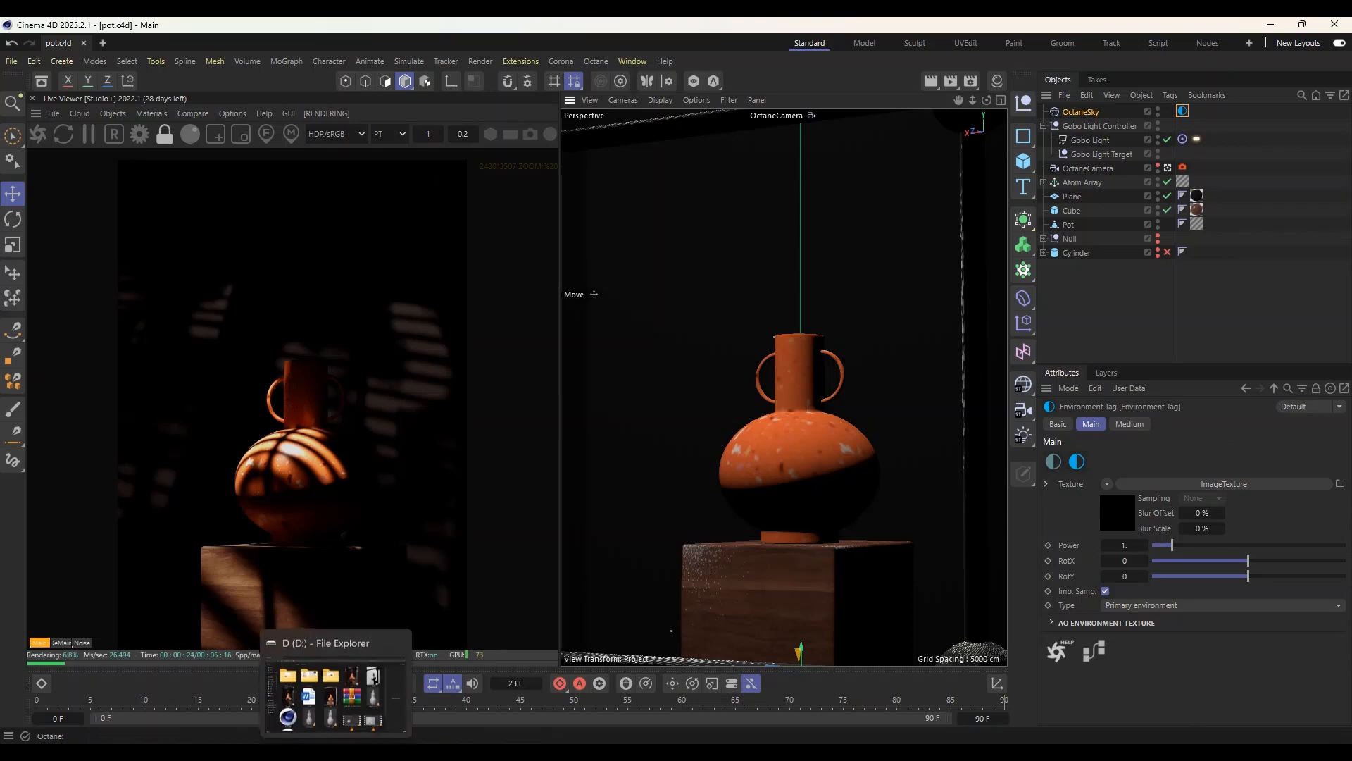
# Load brown_photostudio_02_4k.hdr from the file manager into the environment's texture, copying the image to the project location
pyautogui.rightClick(336, 752)
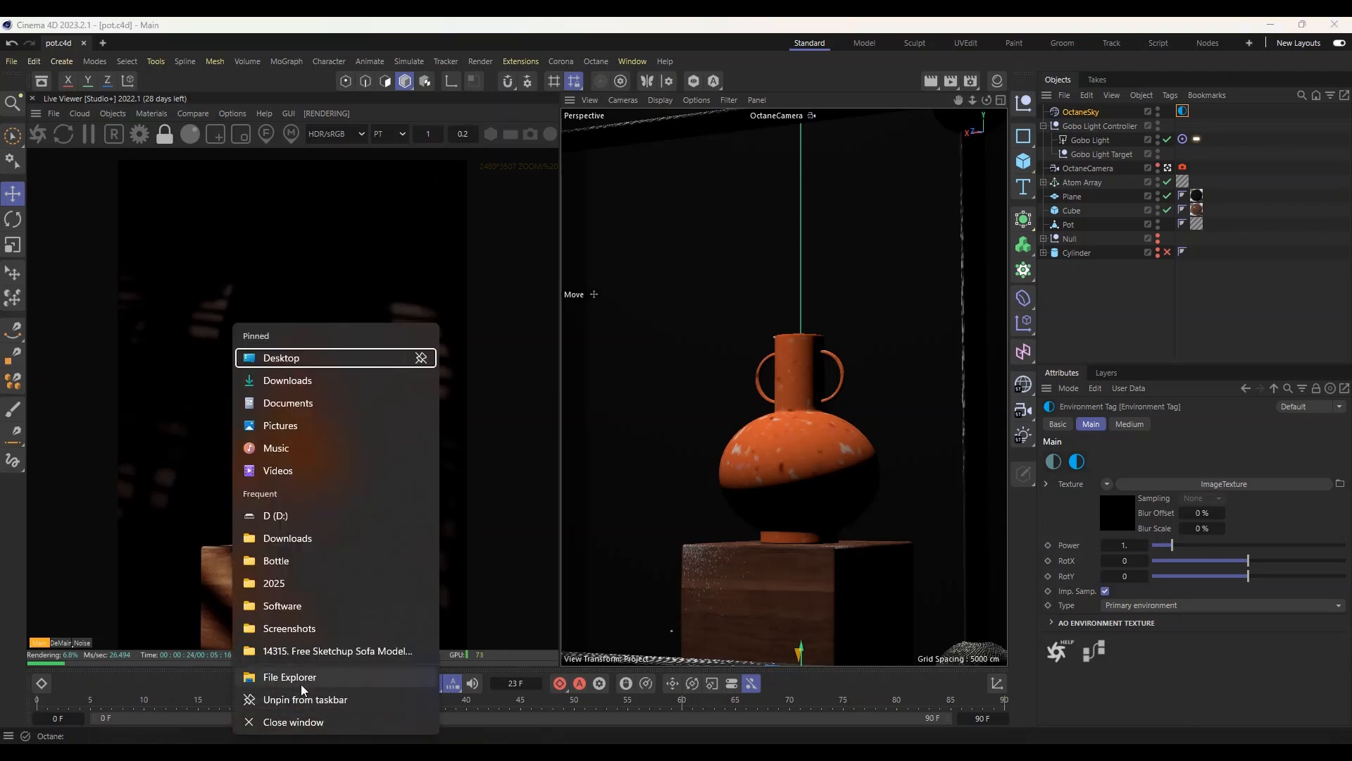
pyautogui.click(332, 522)
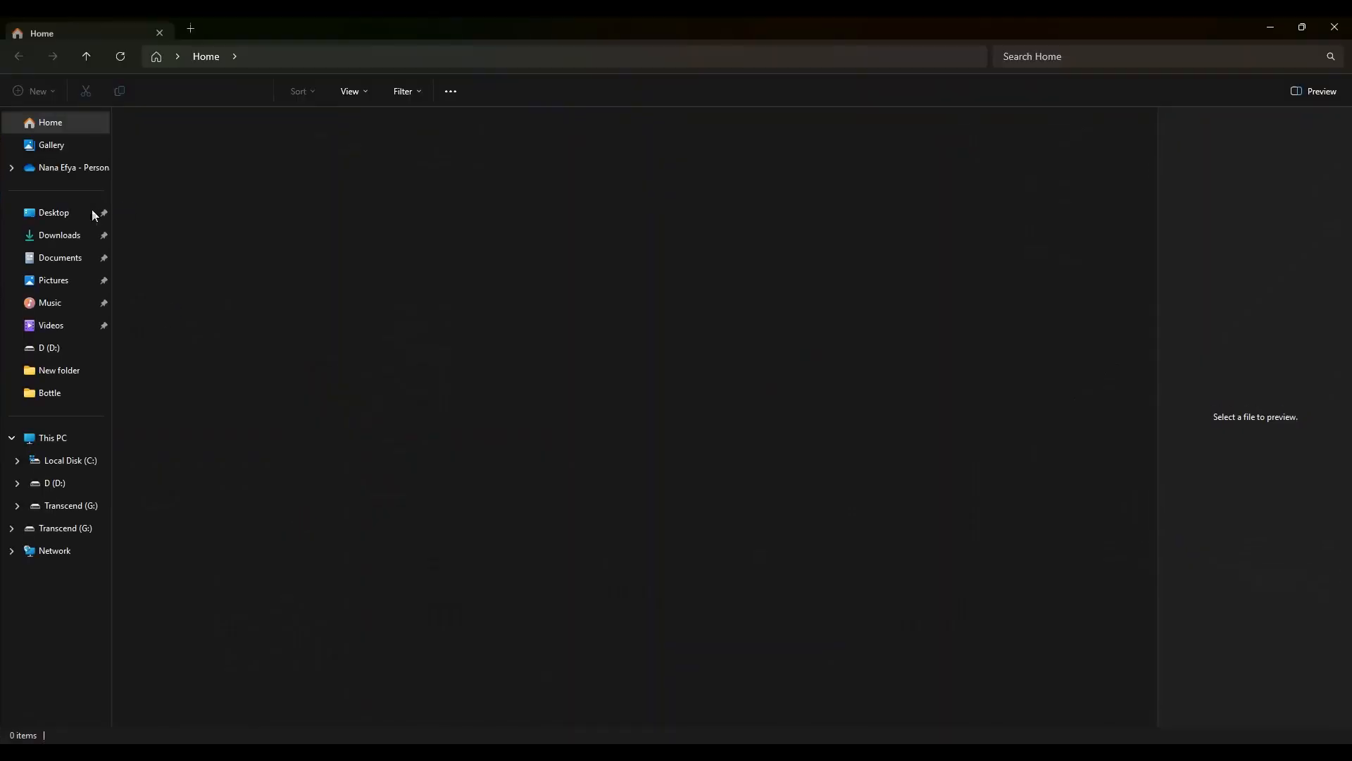
pyautogui.click(74, 236)
pyautogui.moveTo(193, 178); pyautogui.dragTo(196, 222)
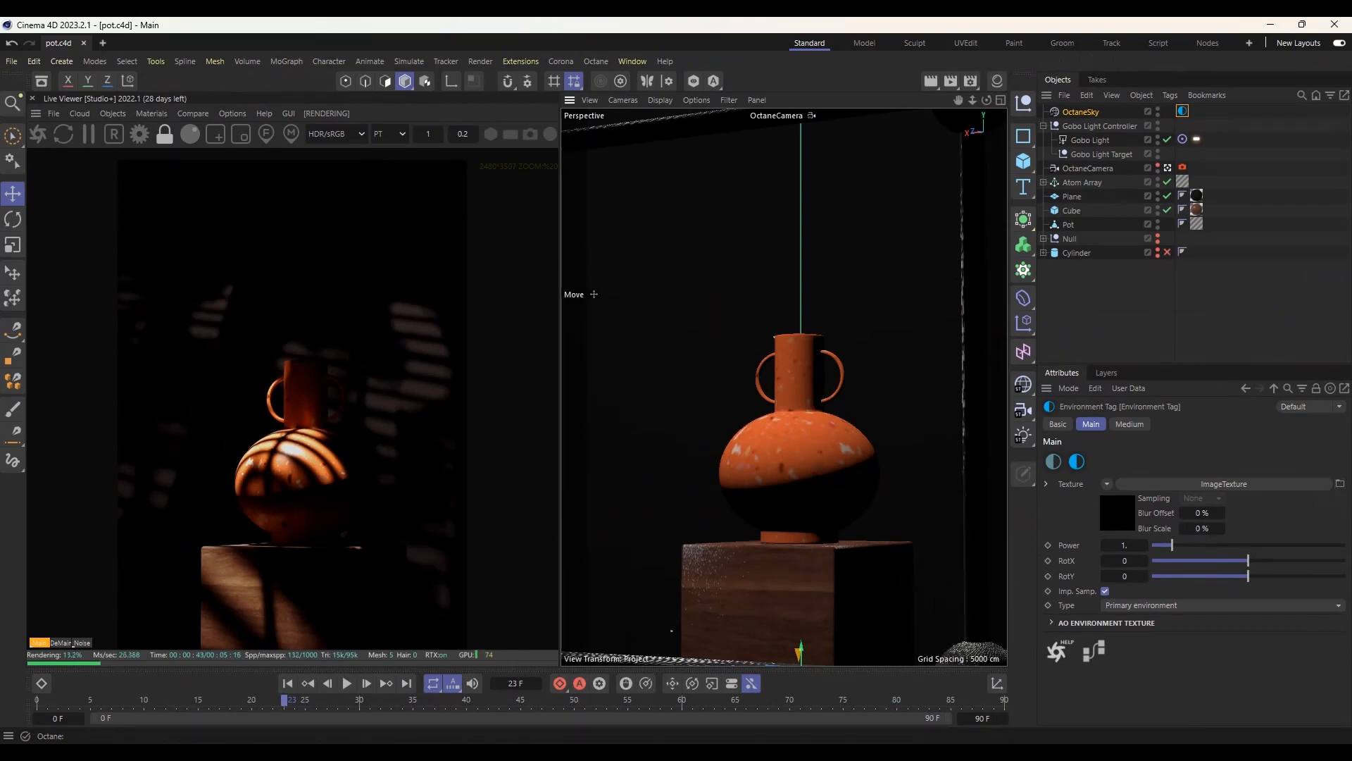
pyautogui.moveTo(334, 753)
pyautogui.click(384, 693)
pyautogui.moveTo(130, 176); pyautogui.dragTo(1205, 479)
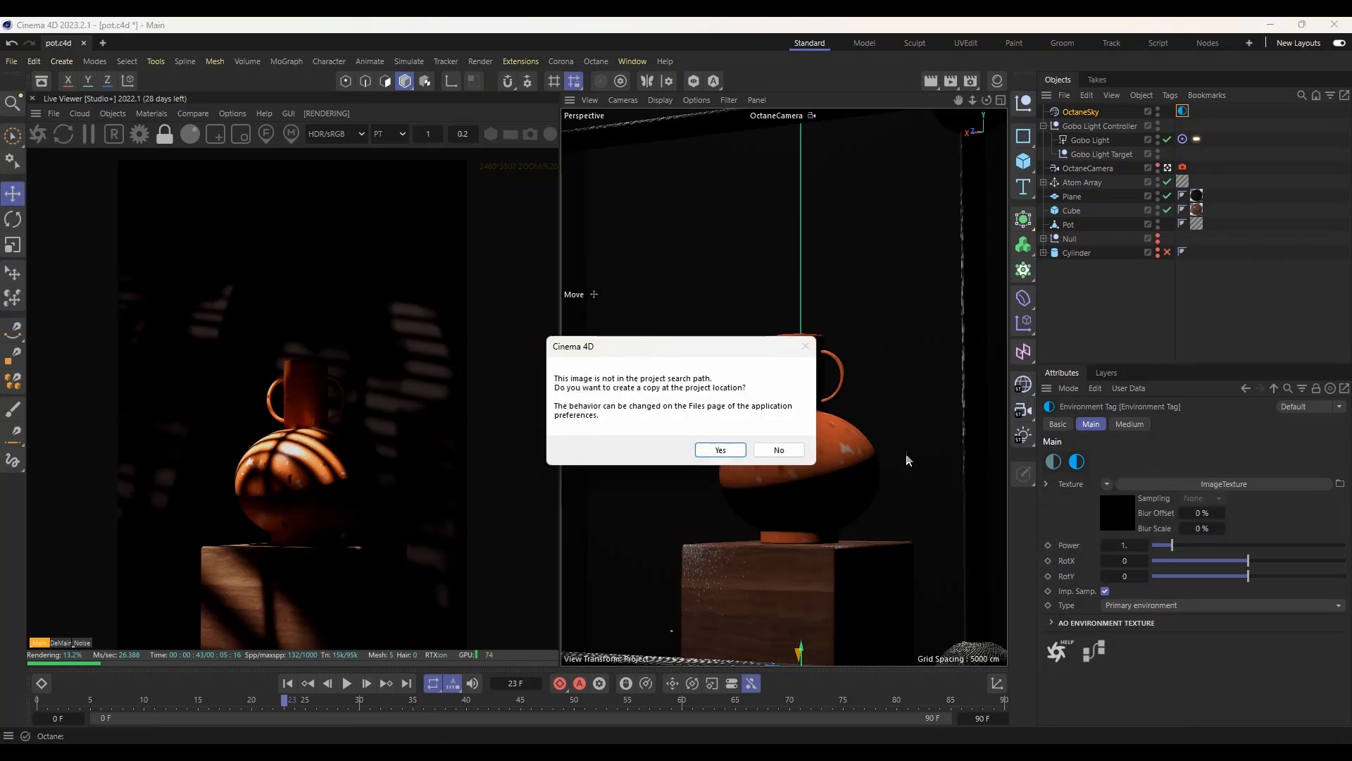
pyautogui.click(724, 449)
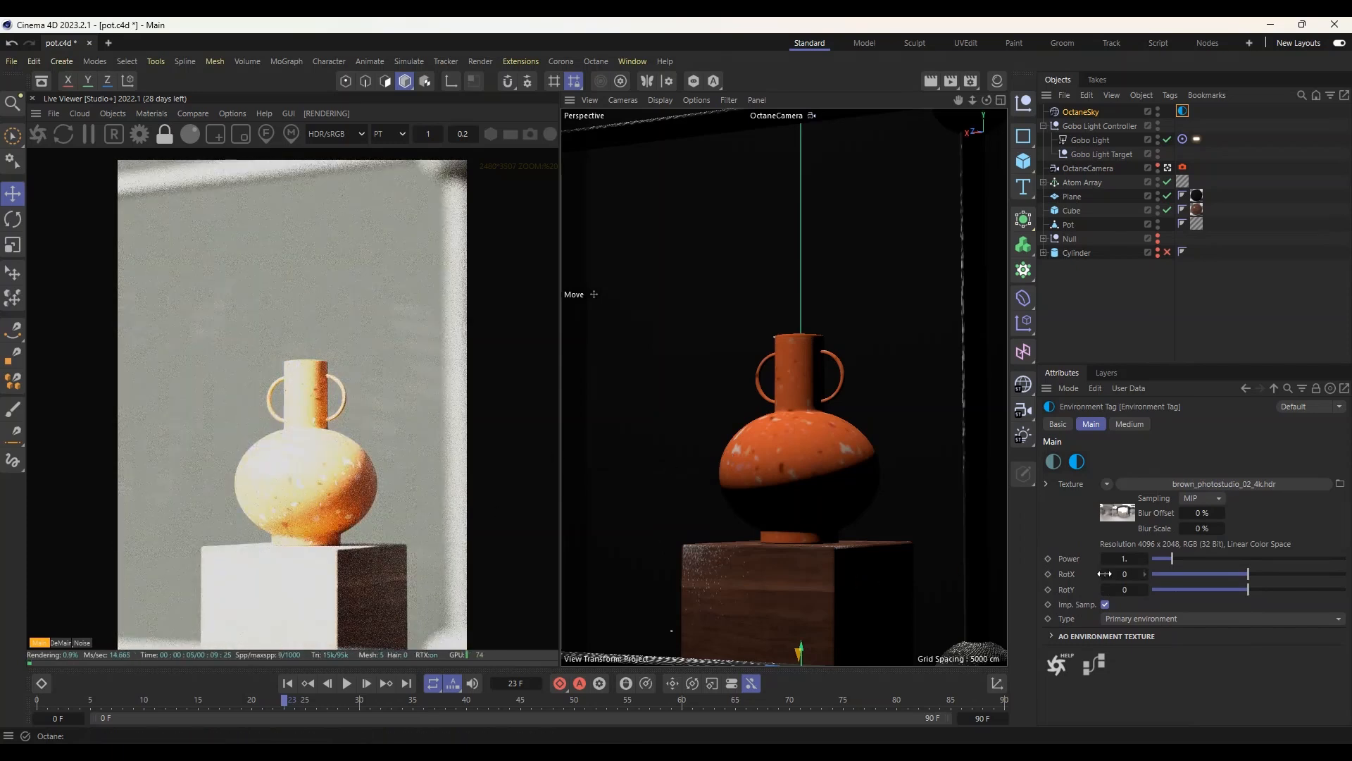
# Set the HDRI environment's Power to about 0.19 and RotX to about -0.38, and restart the live render
pyautogui.moveTo(1170, 556); pyautogui.dragTo(1157, 555)
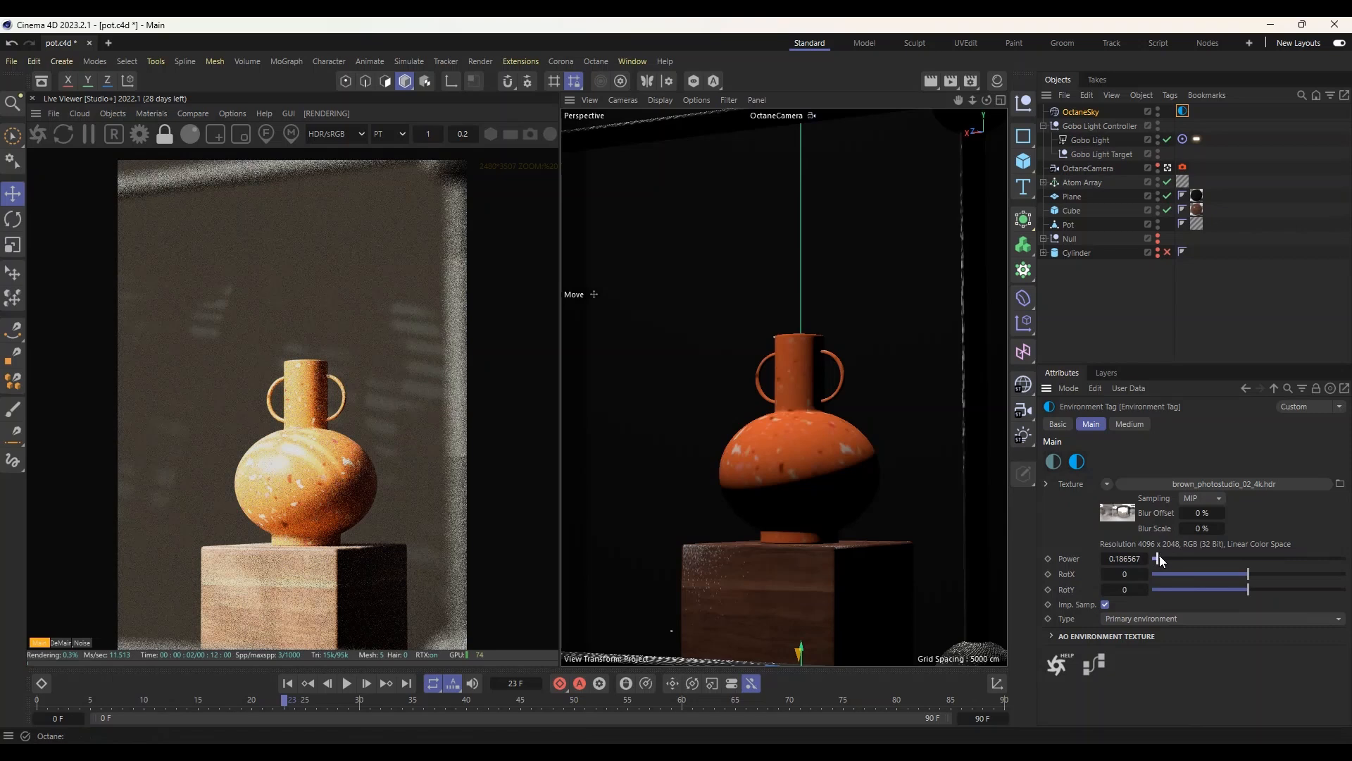
pyautogui.click(40, 134)
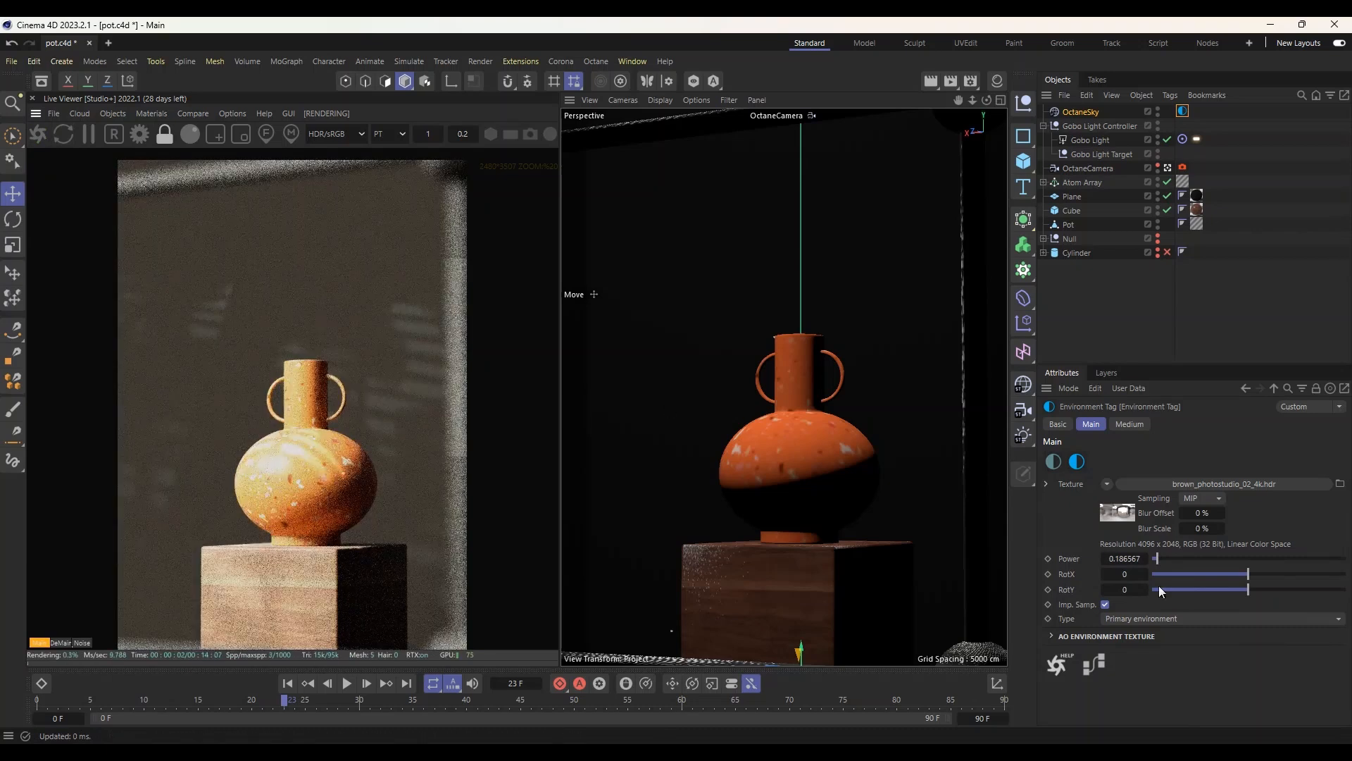
pyautogui.moveTo(1248, 573); pyautogui.dragTo(1211, 573)
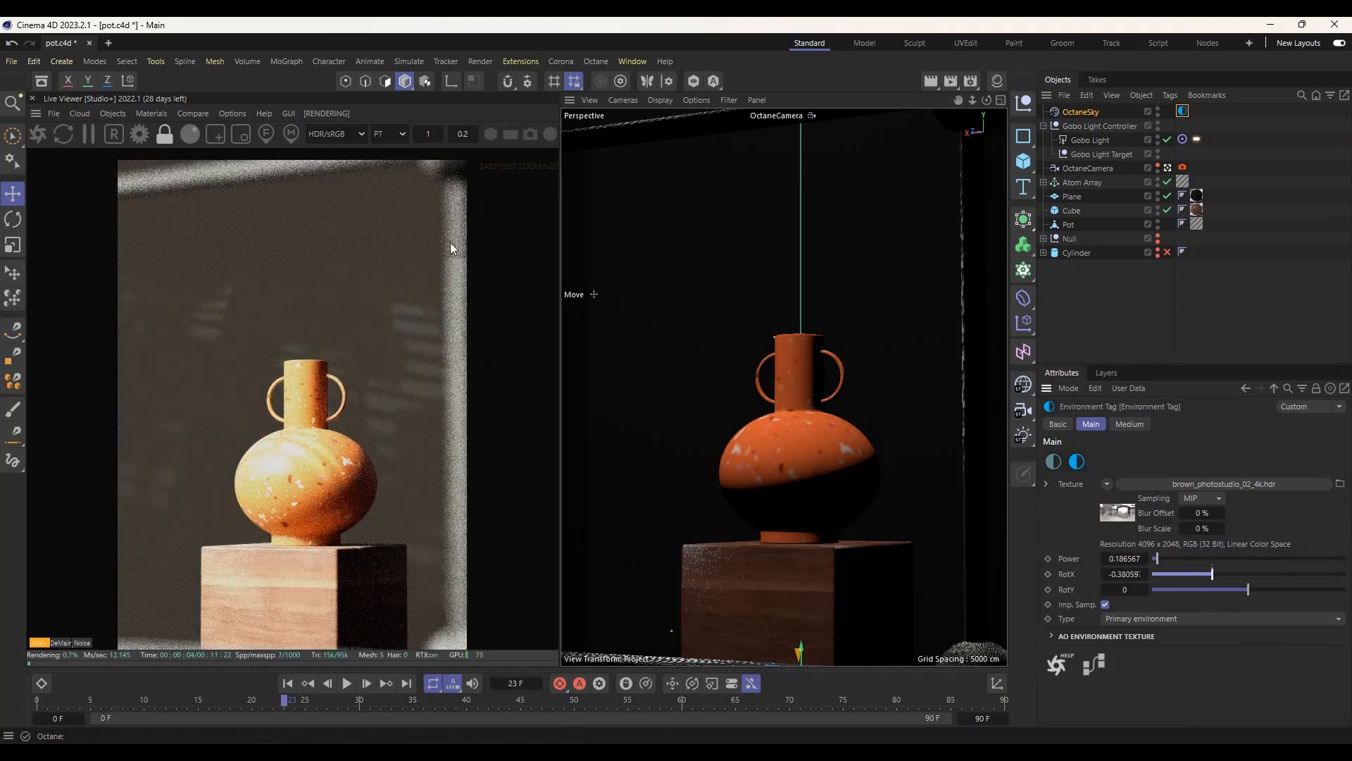
pyautogui.click(39, 132)
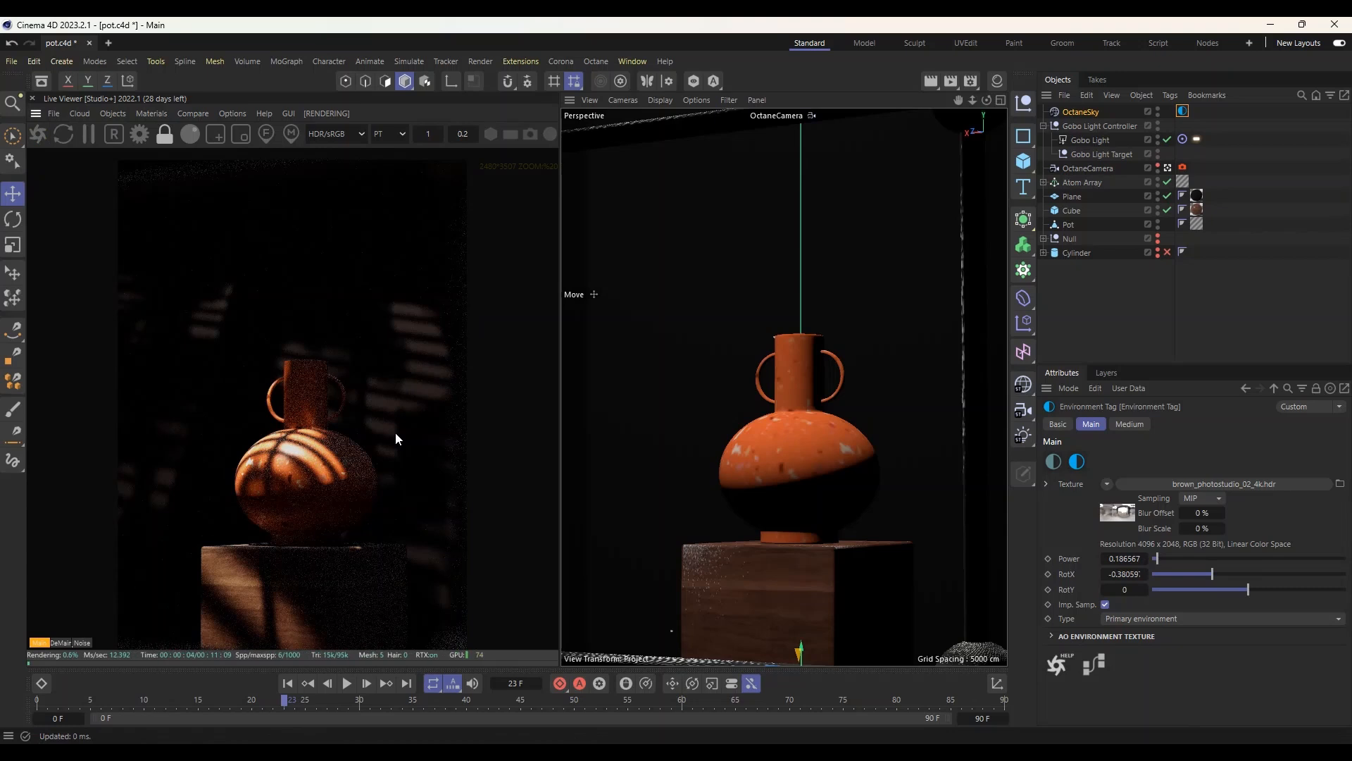
# Set the HDRI environment's Power to about 1.12, nudge RotX slightly, and restart the live render
pyautogui.click(1159, 559)
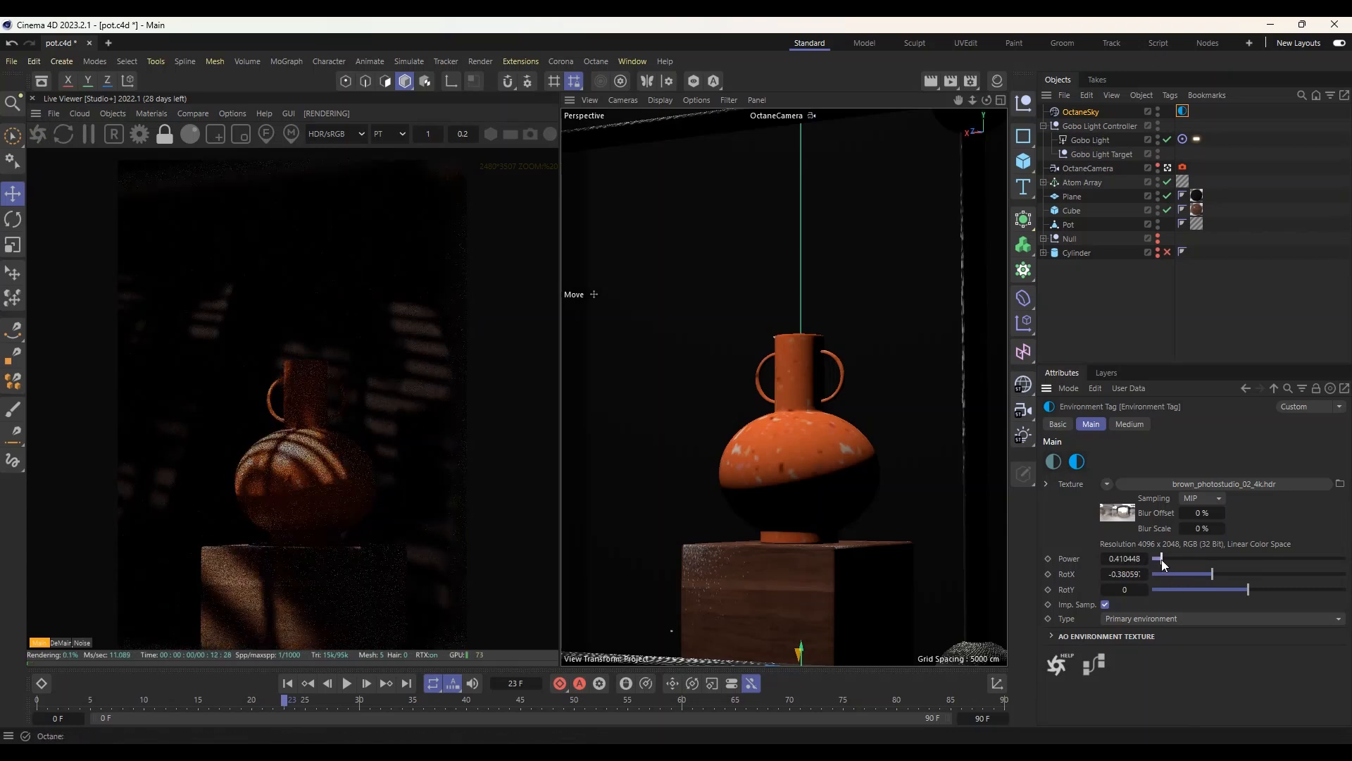
pyautogui.moveTo(1161, 559); pyautogui.dragTo(1175, 559)
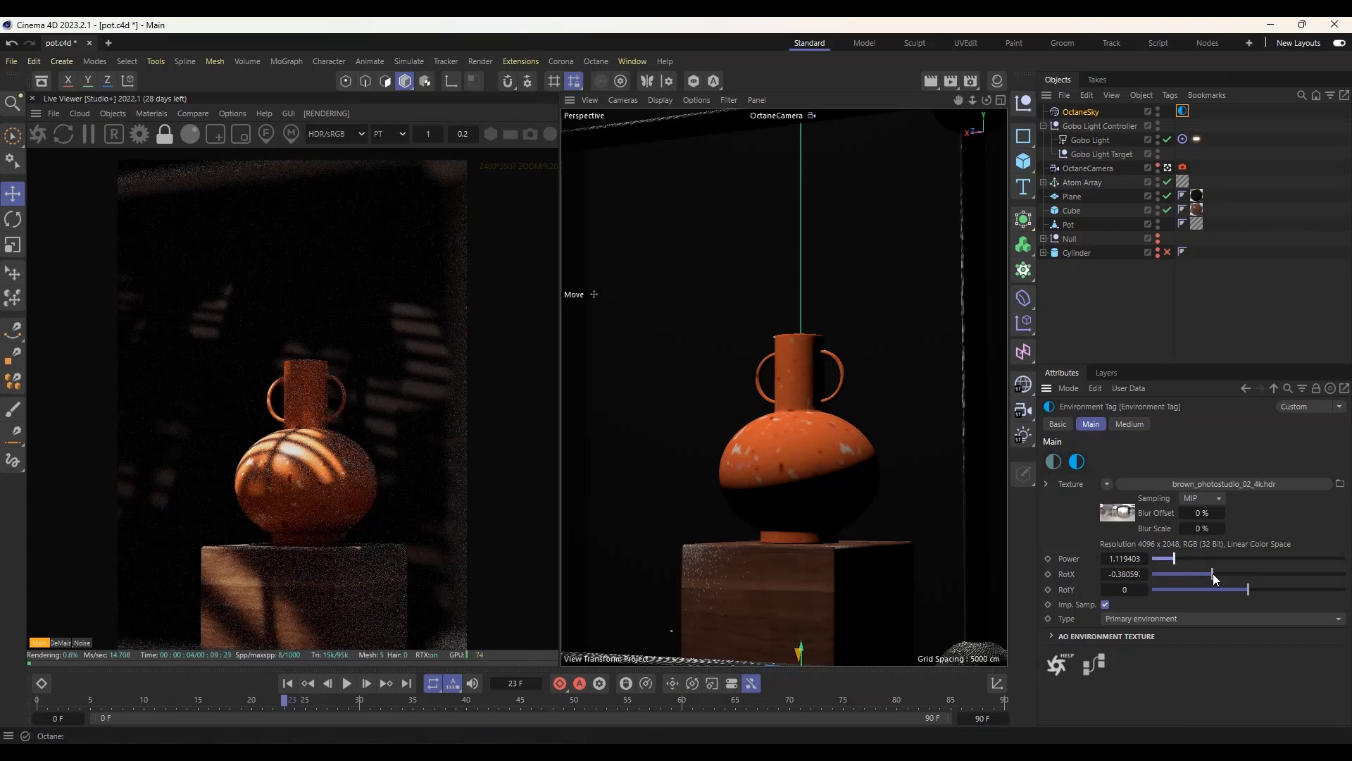
pyautogui.click(1146, 575)
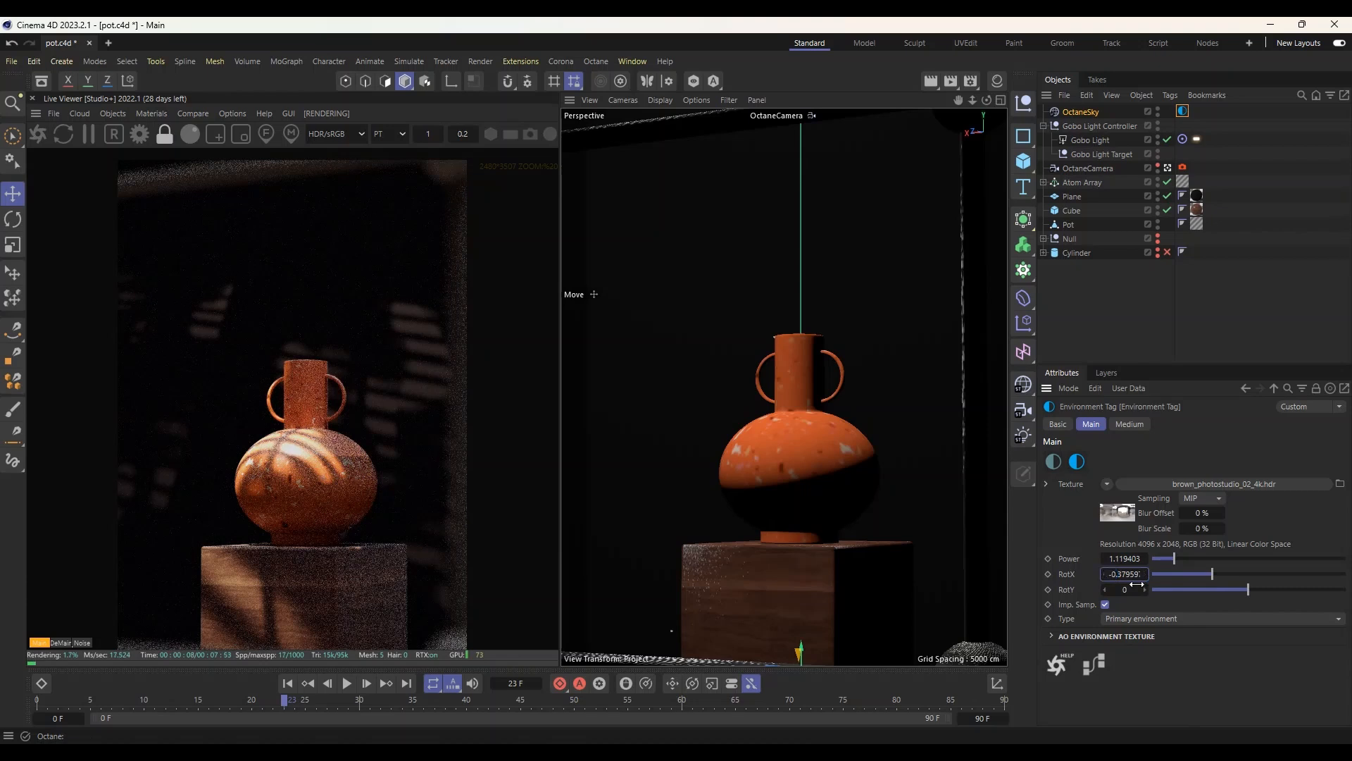
pyautogui.click(38, 134)
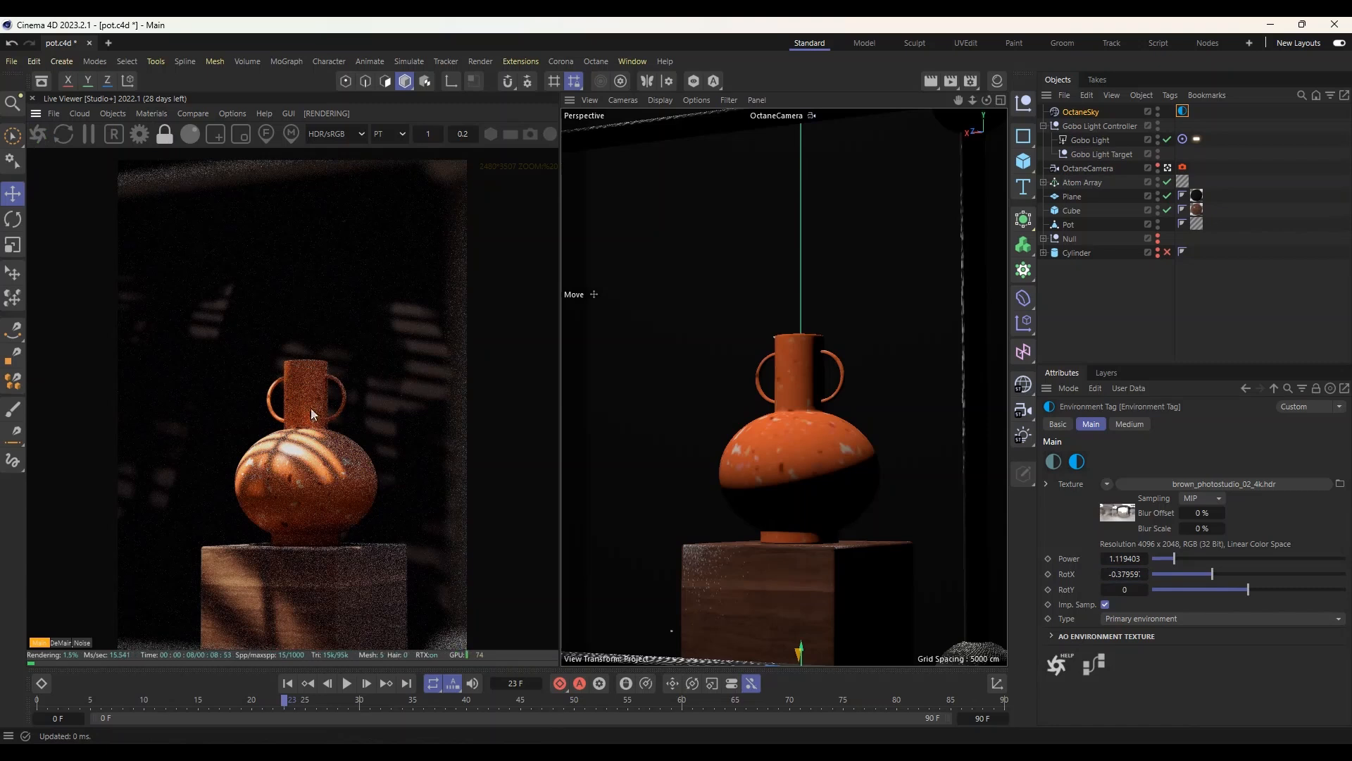
# Examine the light, shadows and noise on the pot up close in the Live Viewer
pyautogui.scroll(6, 311, 454)
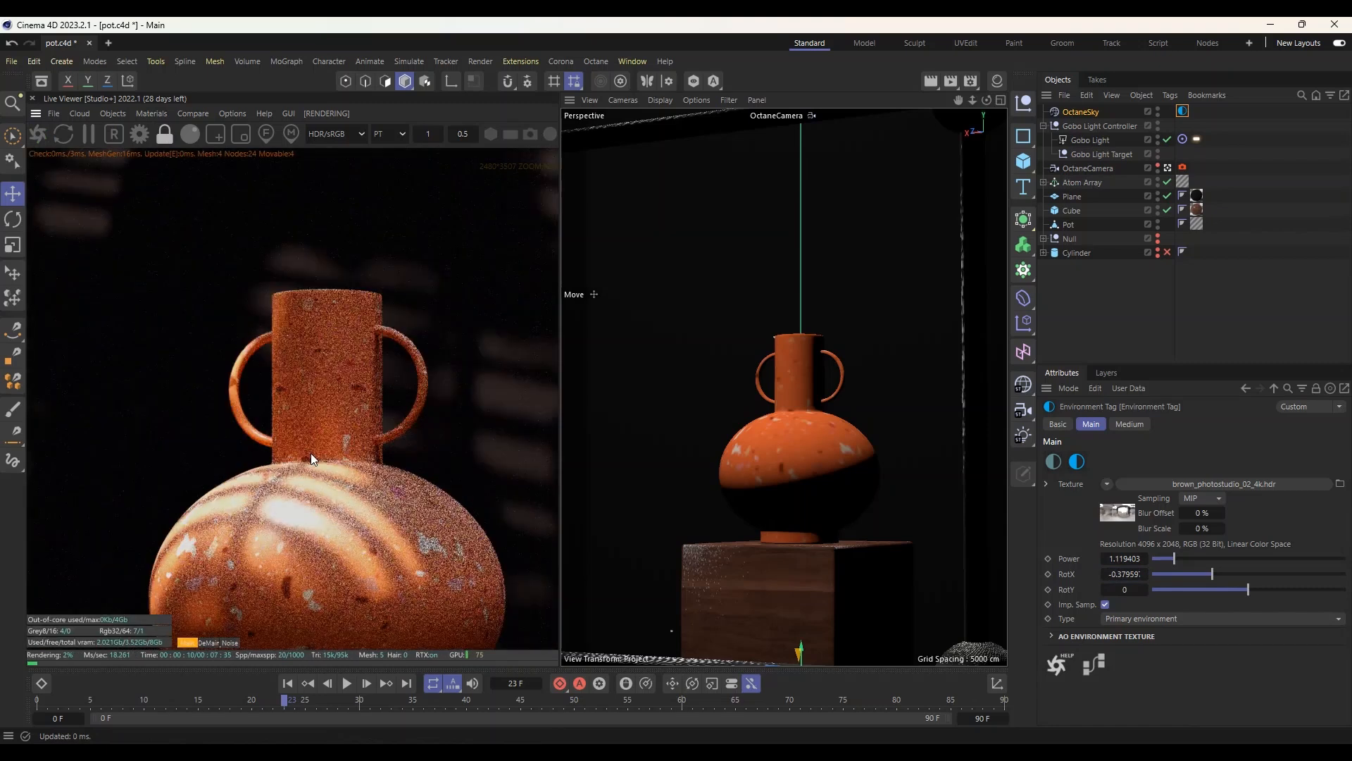
pyautogui.scroll(-4, 311, 453)
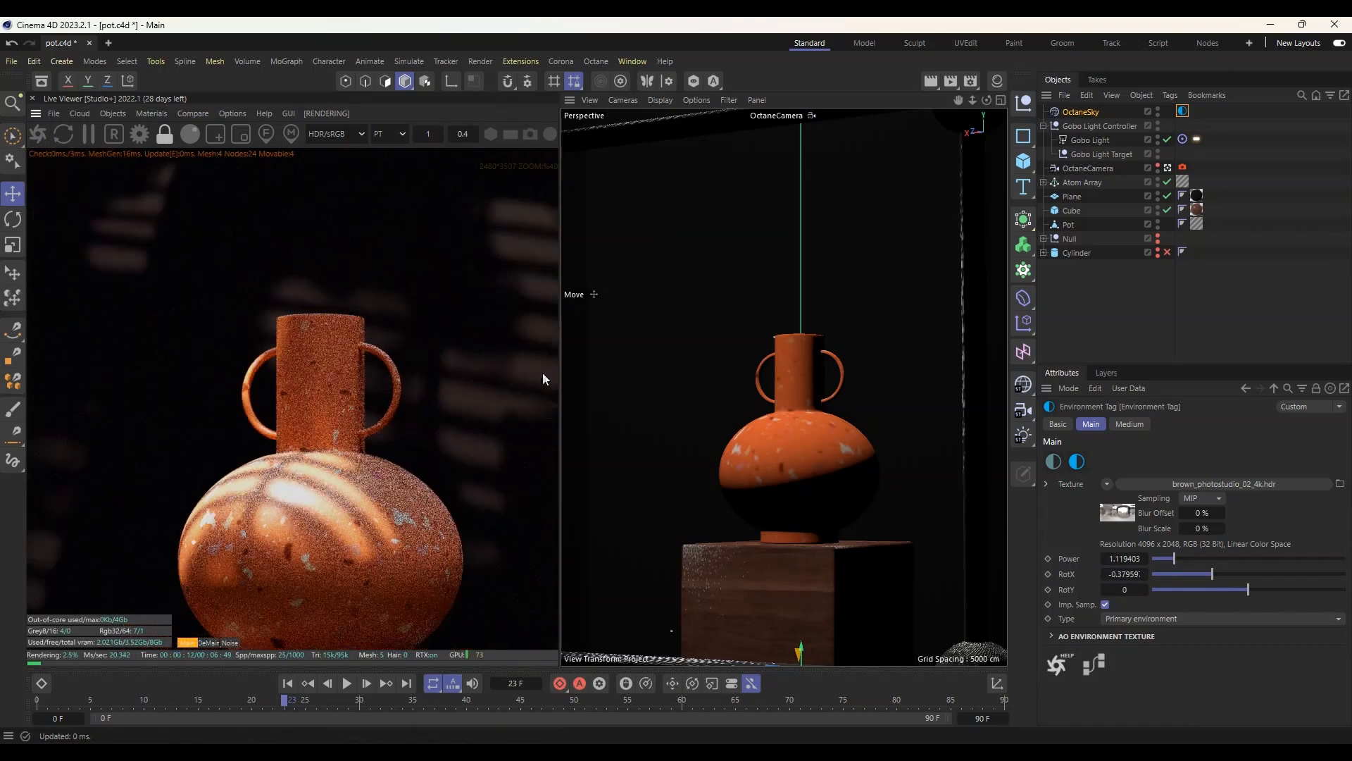
pyautogui.scroll(2, 306, 568)
pyautogui.scroll(-4, 331, 514)
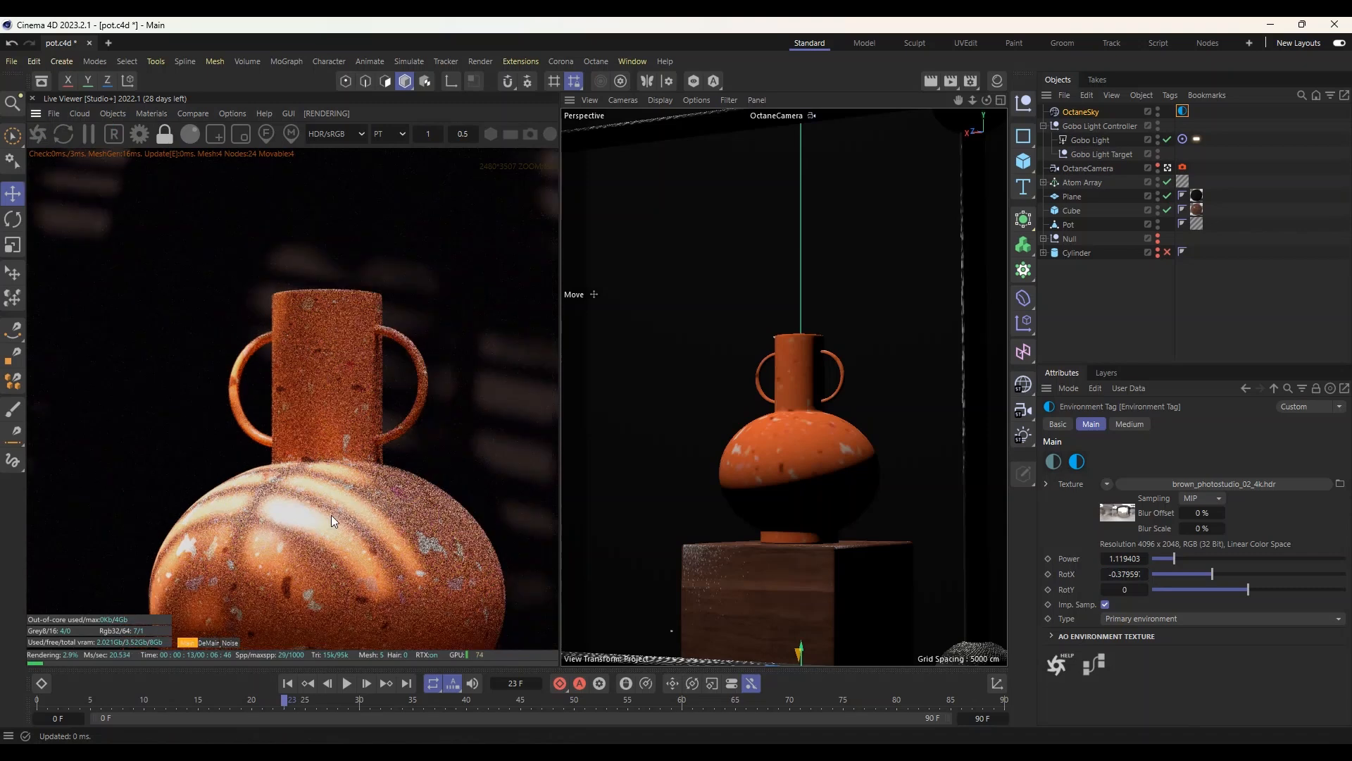
pyautogui.scroll(-1, 339, 465)
pyautogui.scroll(1, 336, 463)
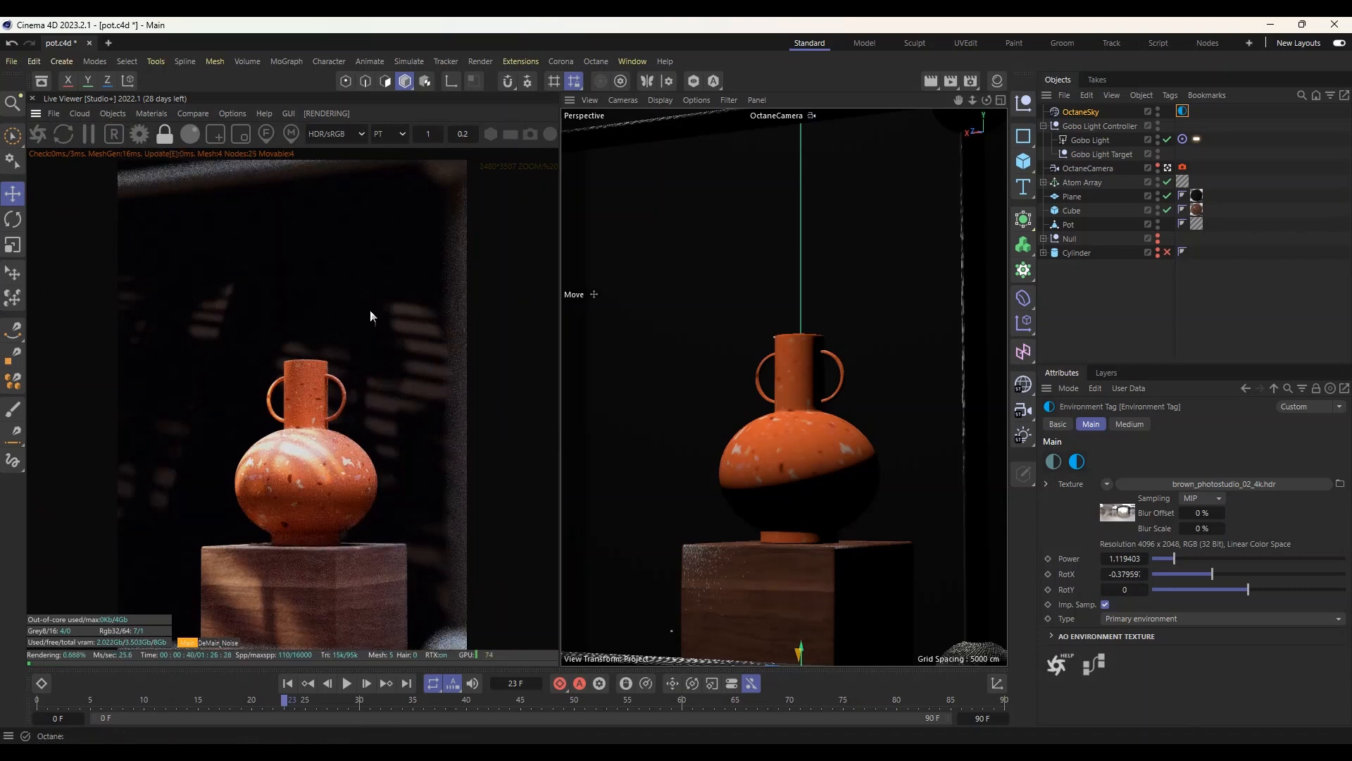
# Set the path tracing kernel's Max. samples to 1000 and Max. overlap. volumes to 5 in the Octane settings
pyautogui.click(141, 132)
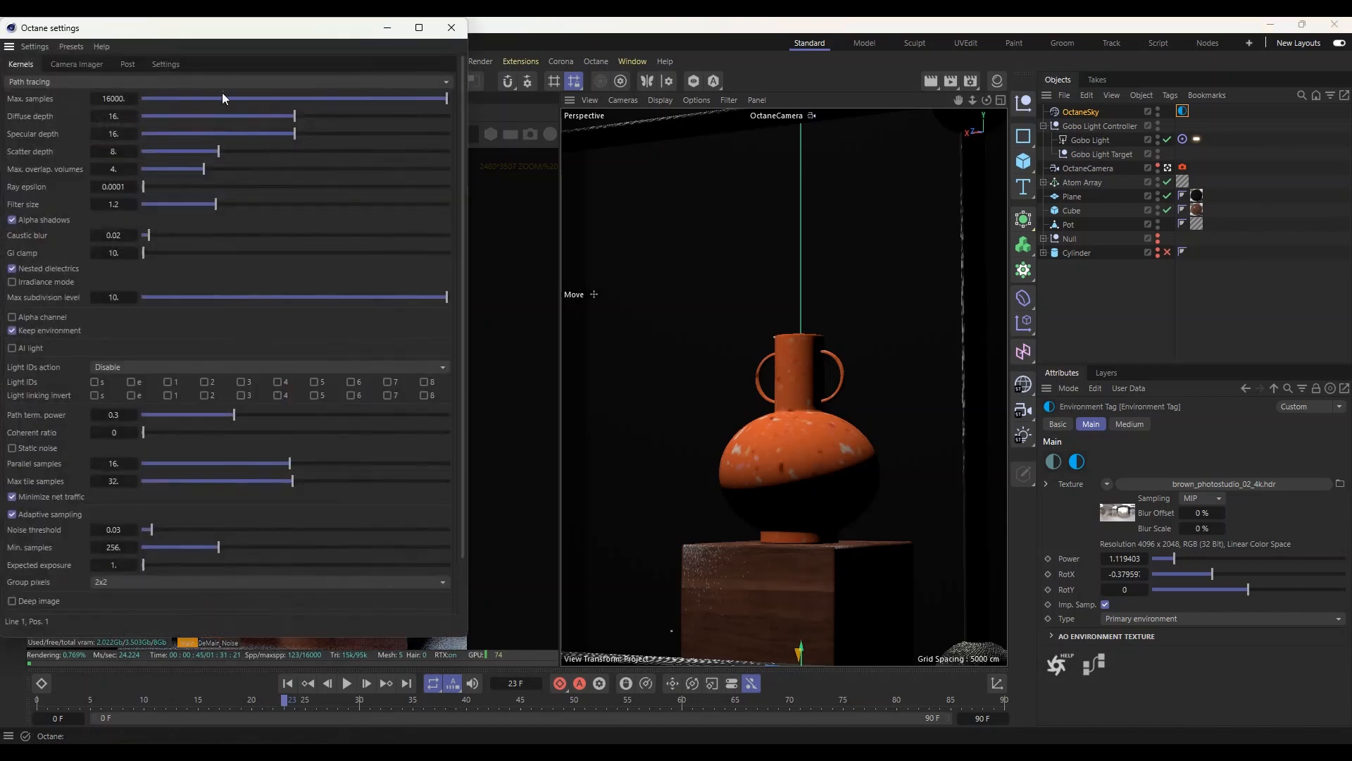
pyautogui.moveTo(239, 39); pyautogui.dragTo(655, 62)
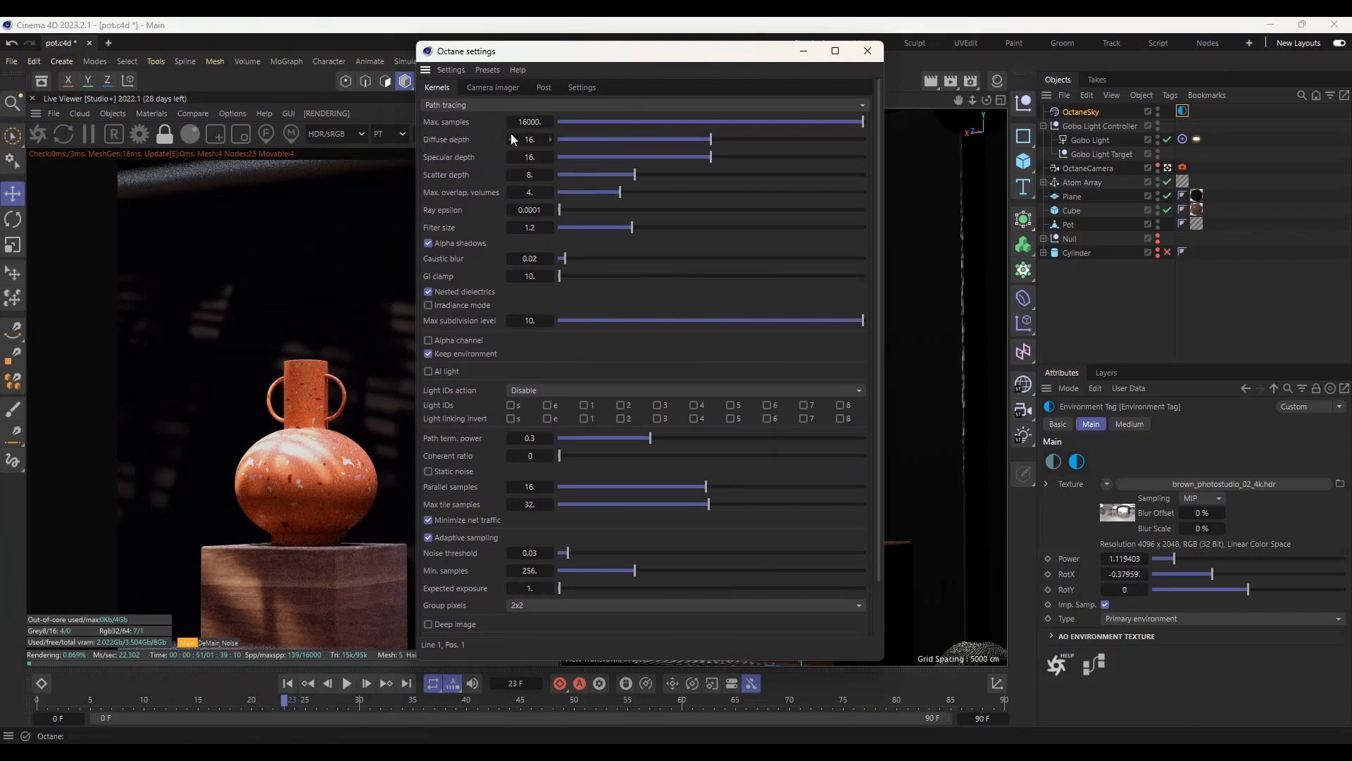
pyautogui.click(541, 124)
pyautogui.write('100')
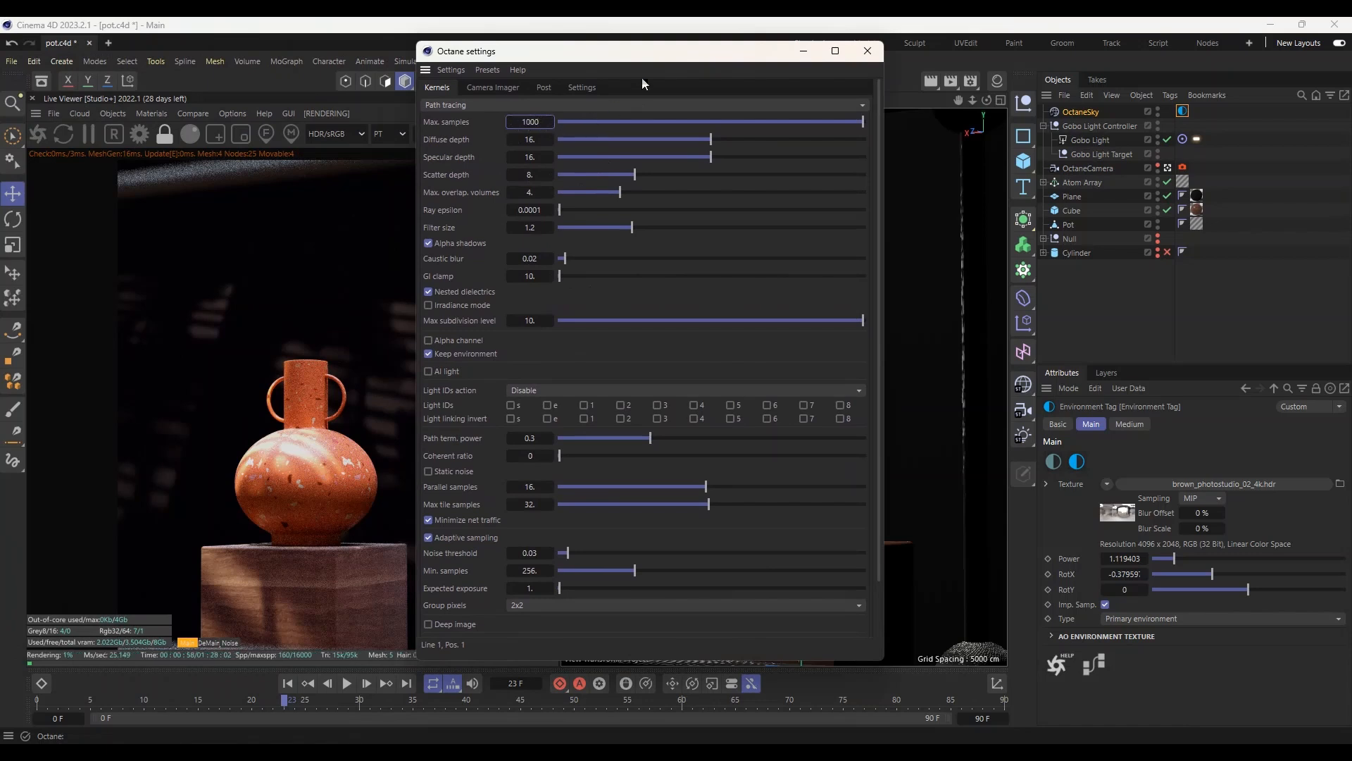
pyautogui.write('0')
pyautogui.press('Return')
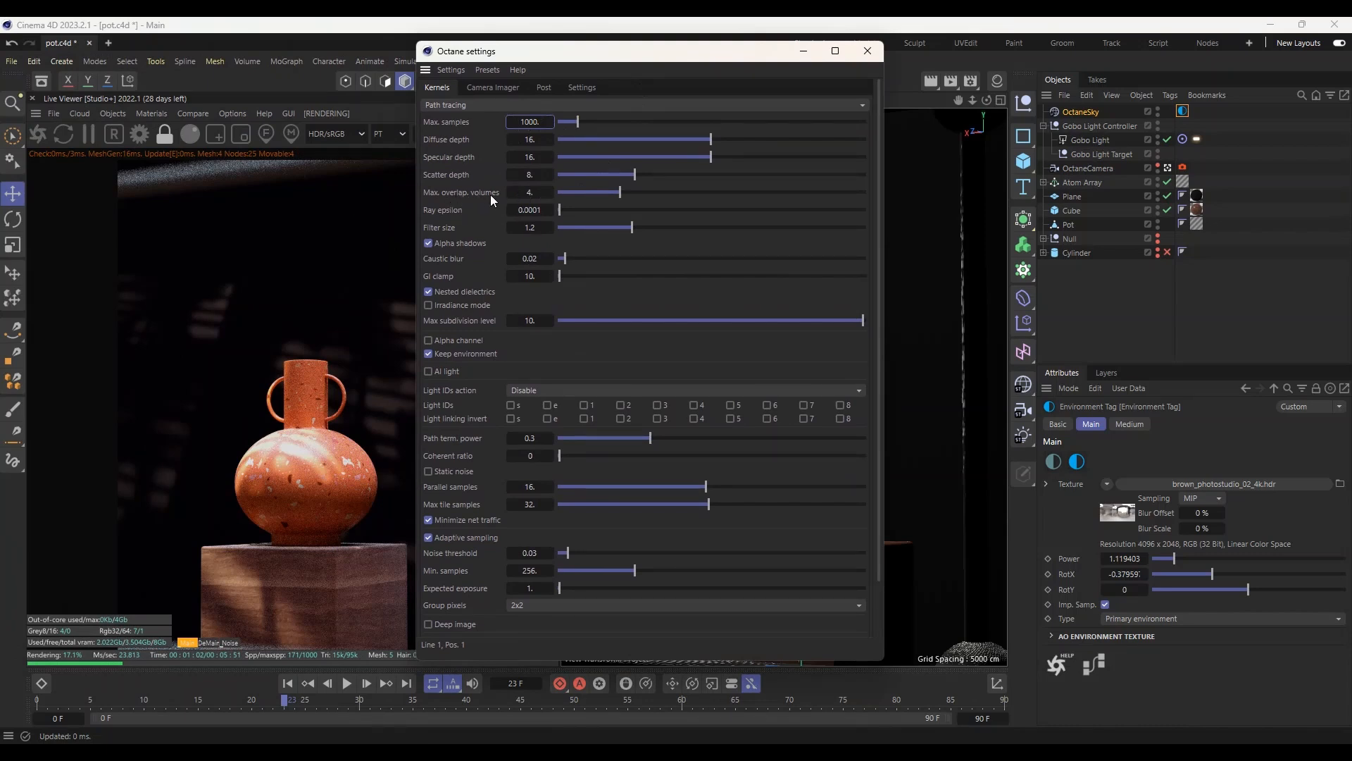
pyautogui.click(530, 192)
pyautogui.write('1')
pyautogui.press('Return')
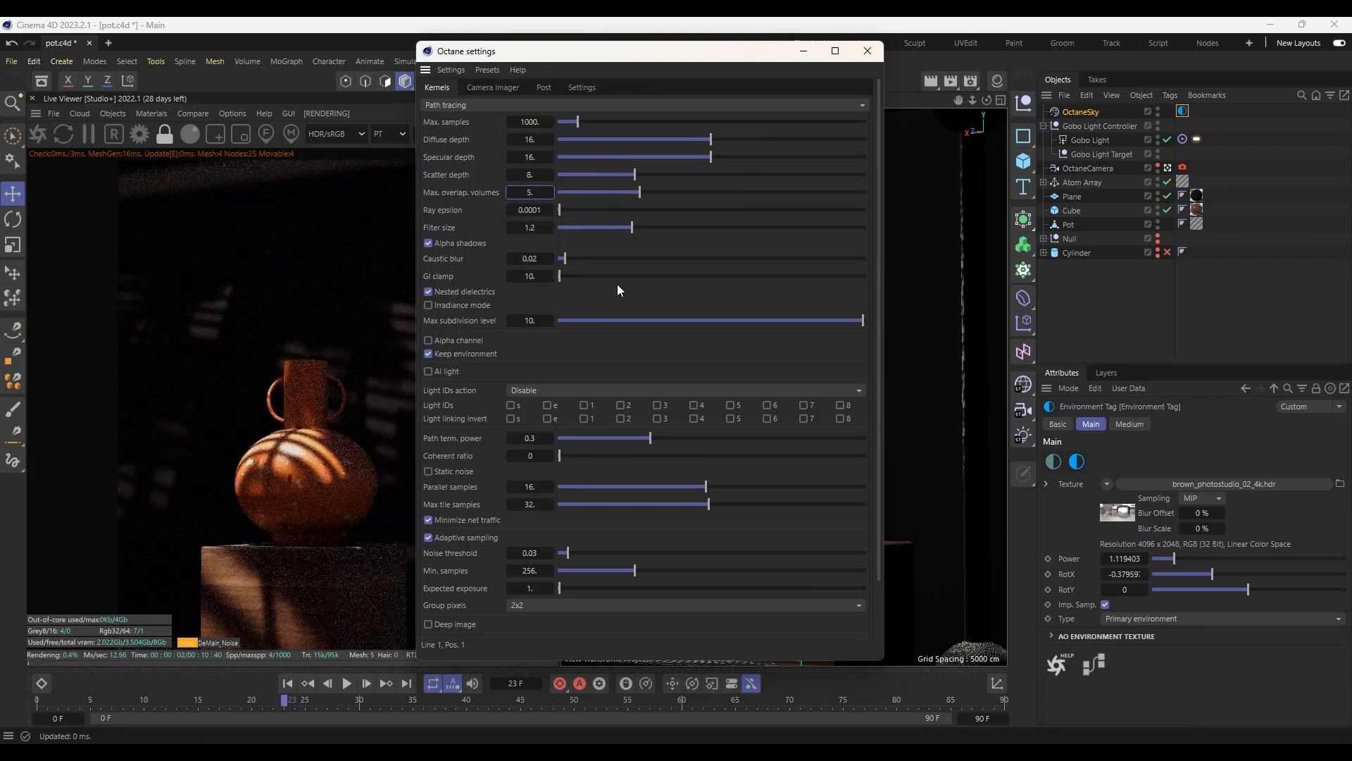
# Check the denoiser options and try the custom LUT presets Cubicle 99.CUBE and Domingo 145.CUBE on the render
pyautogui.click(510, 87)
pyautogui.click(485, 109)
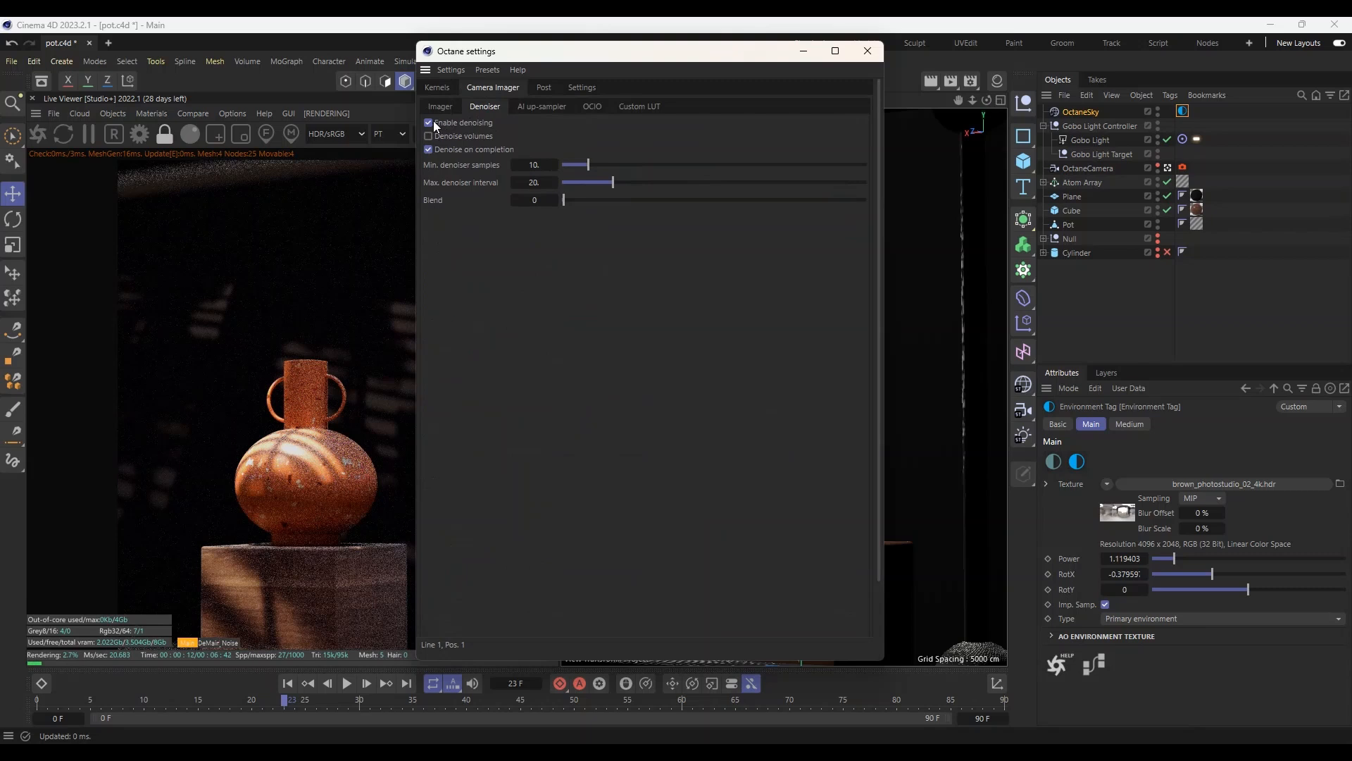
pyautogui.click(647, 109)
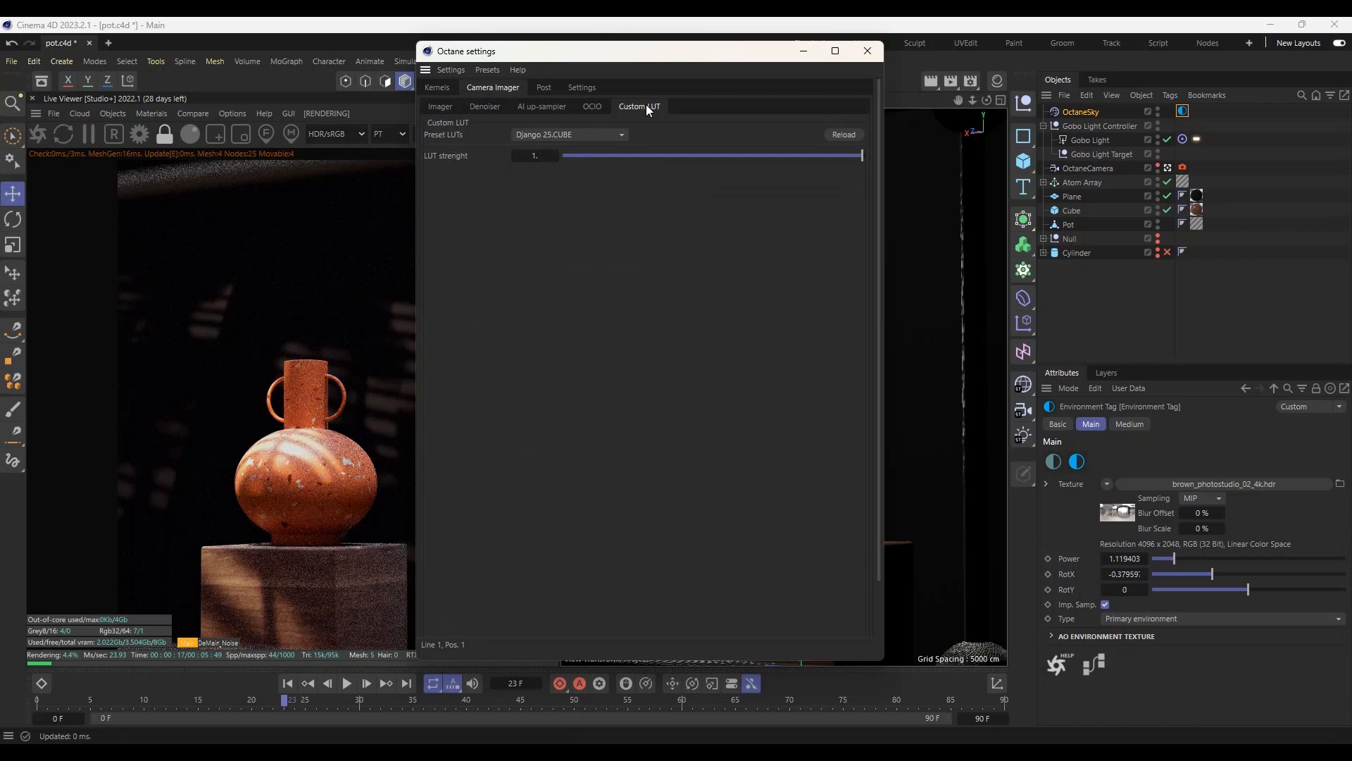
pyautogui.click(620, 137)
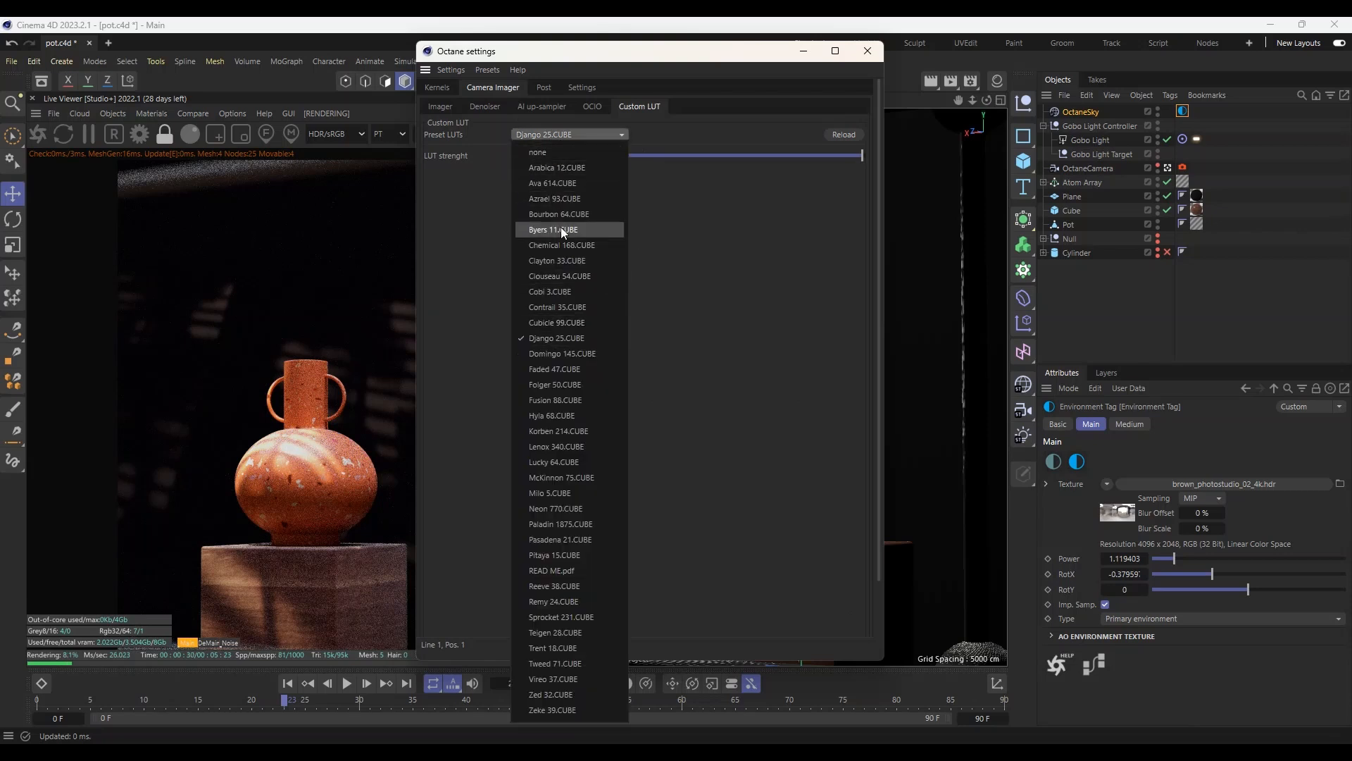
pyautogui.click(553, 327)
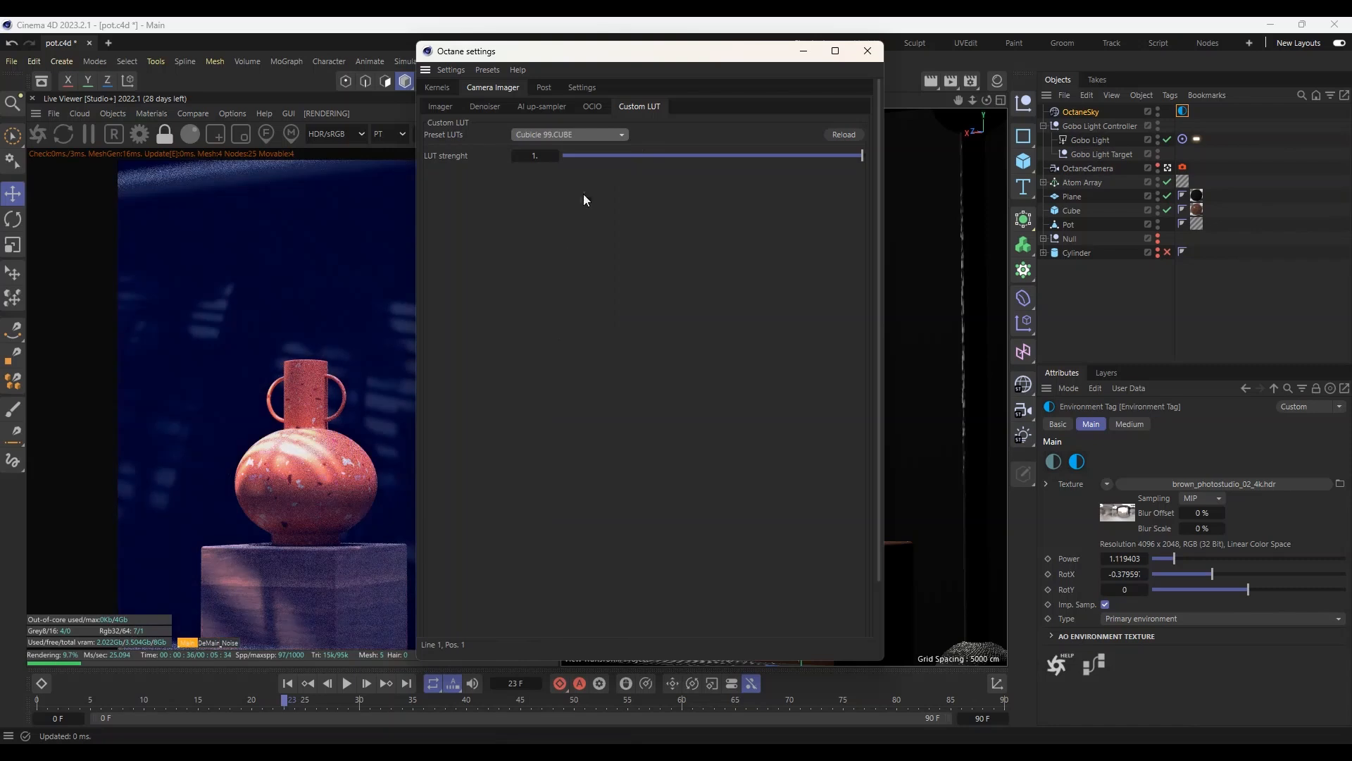
pyautogui.click(601, 135)
pyautogui.click(559, 354)
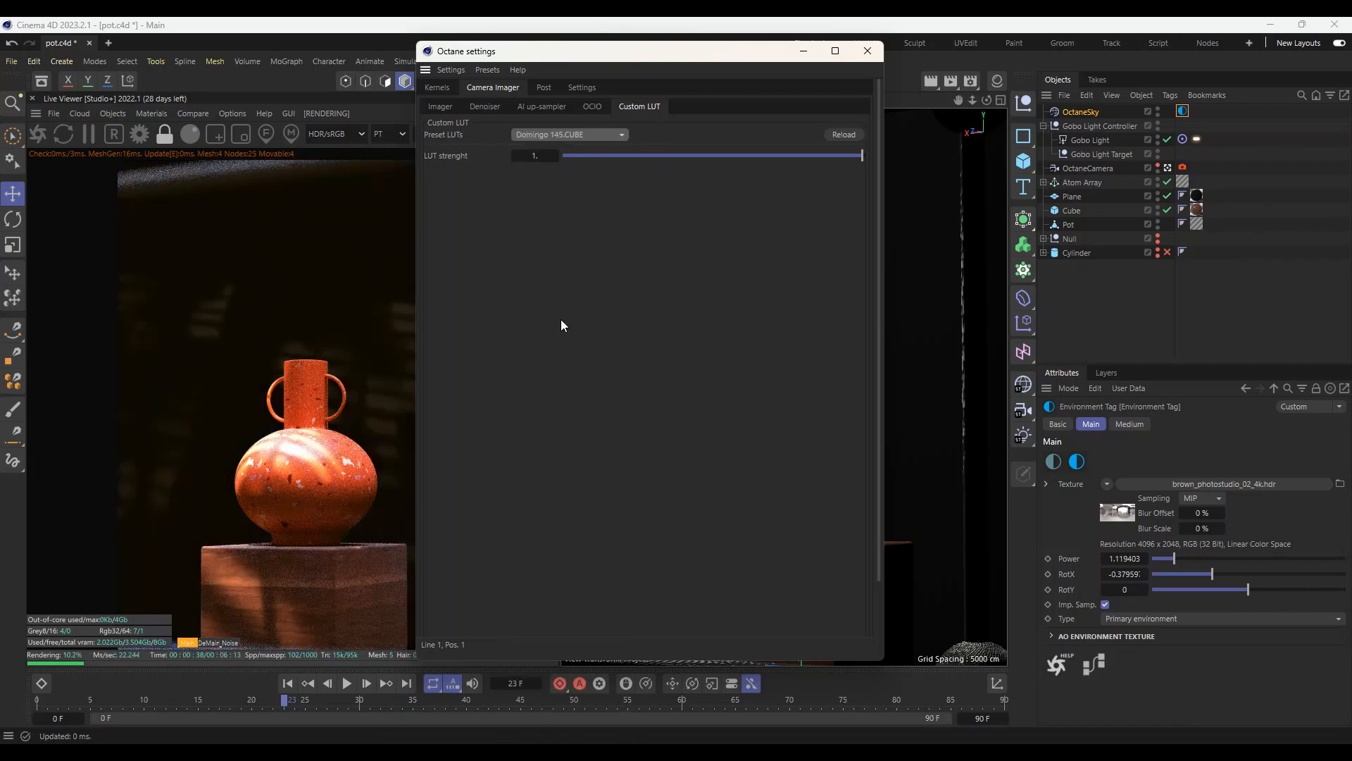
# Try the custom LUT presets Faded 47.CUBE and Folger 50.CUBE on the render, and settle on a different preset
pyautogui.click(611, 134)
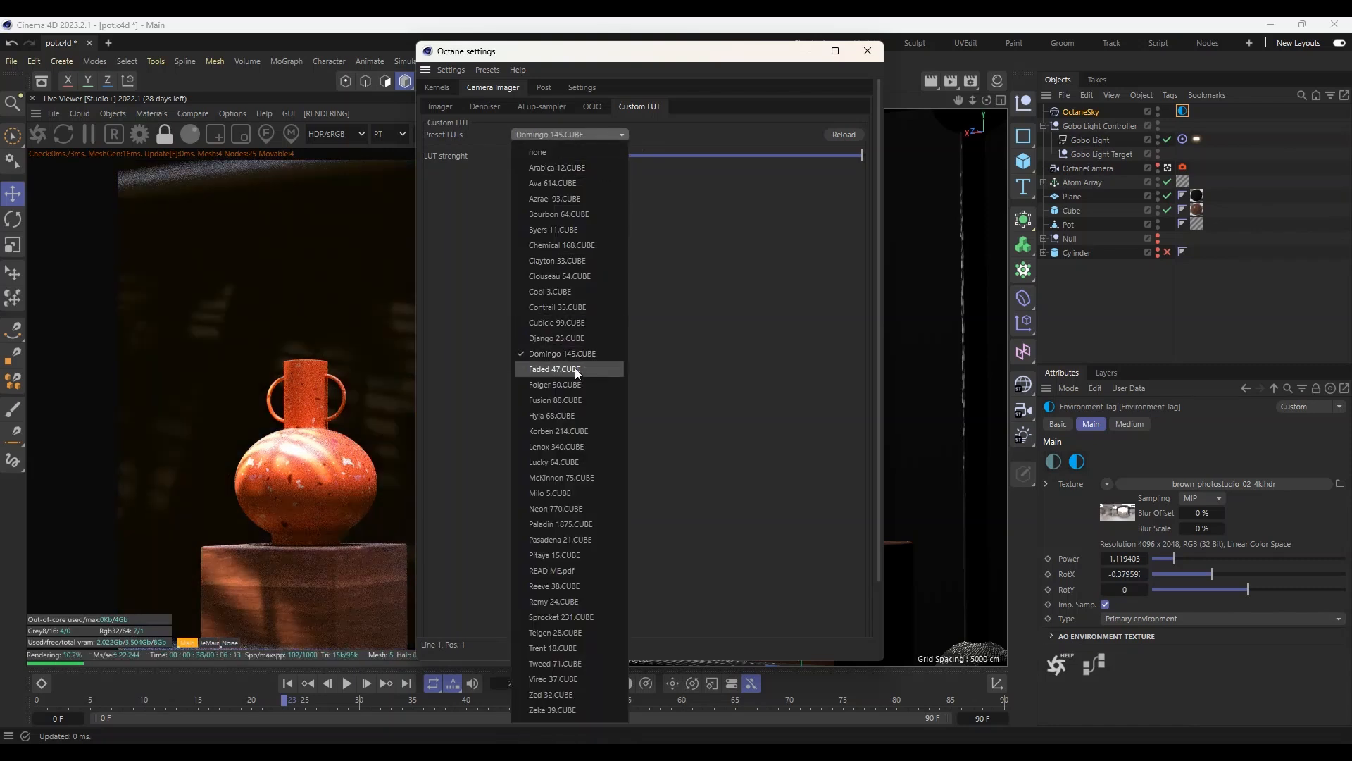
pyautogui.click(573, 370)
pyautogui.click(617, 135)
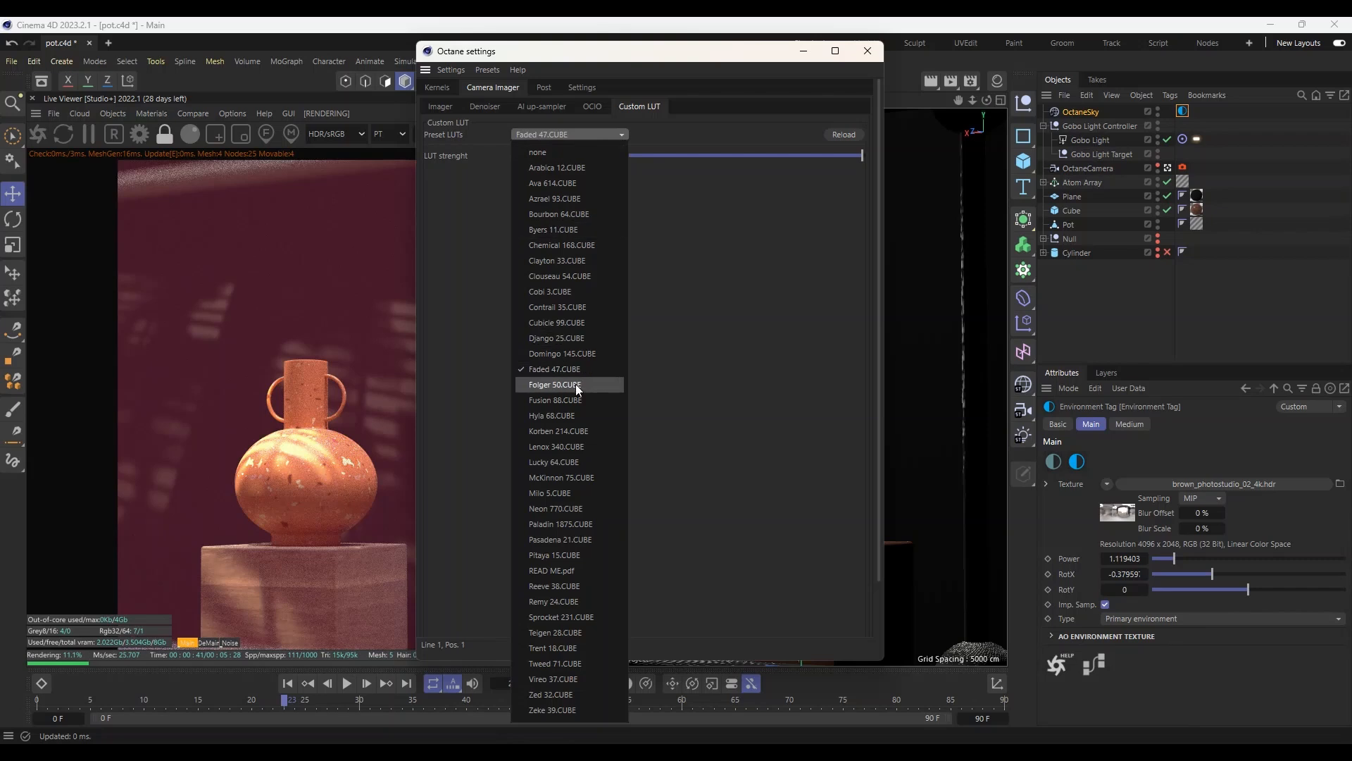
pyautogui.click(576, 383)
pyautogui.click(594, 134)
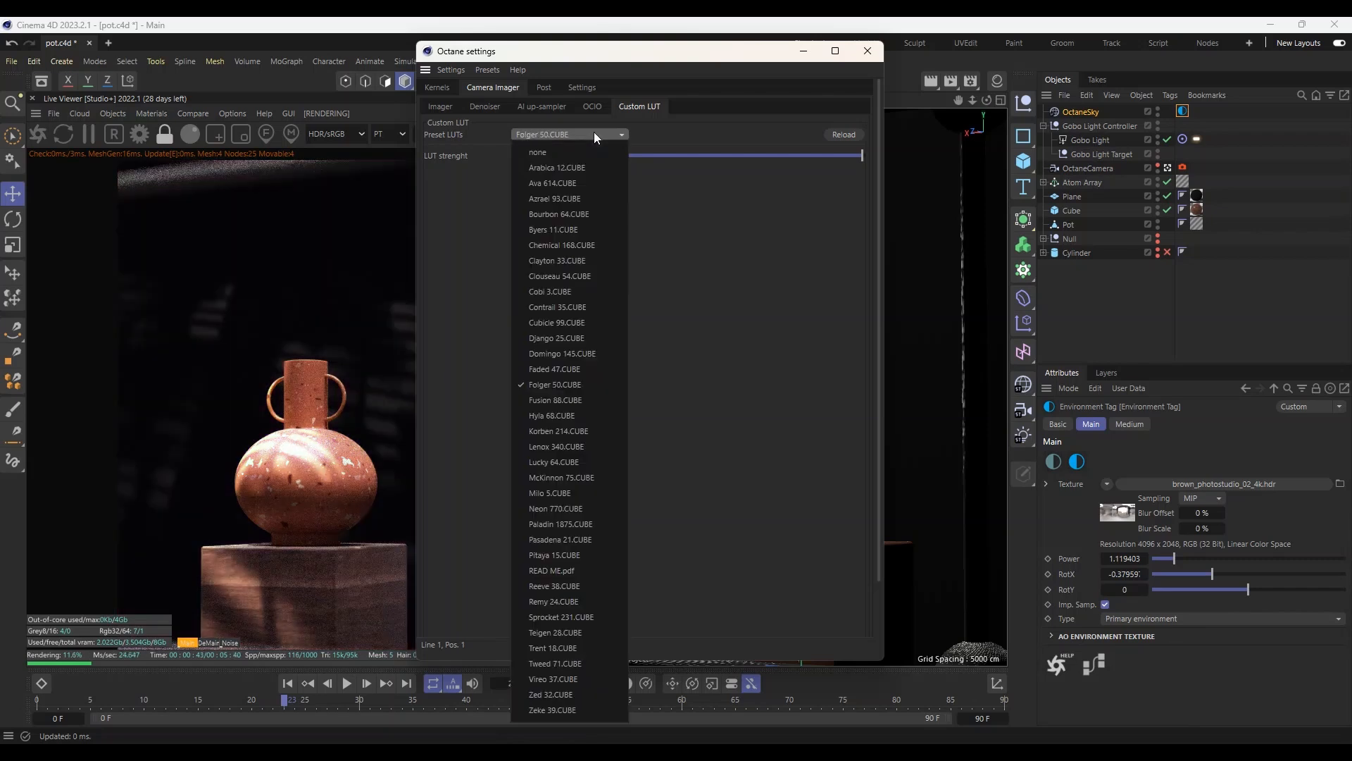
pyautogui.click(548, 332)
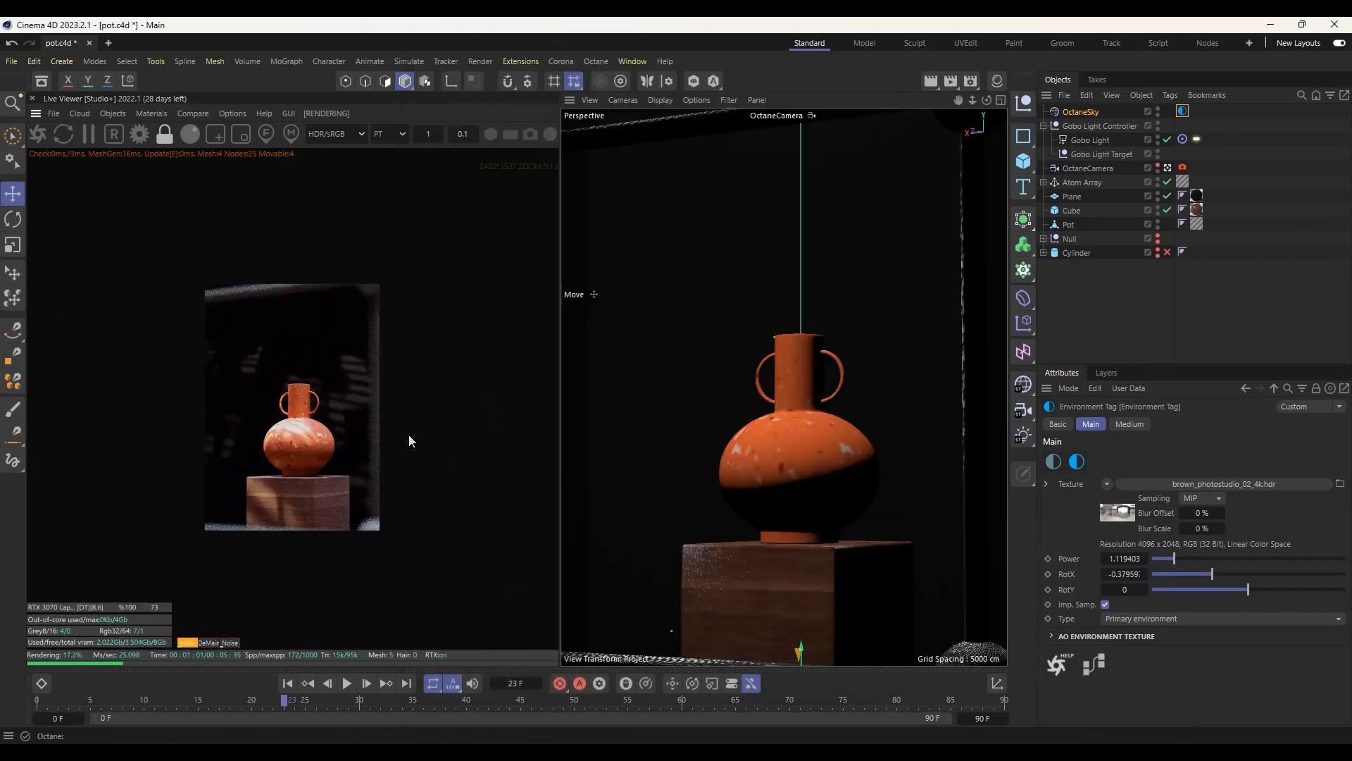
# Undock the Live Viewer, maximize its window, and inspect the rendered pot up close and in full
pyautogui.scroll(1, 406, 450)
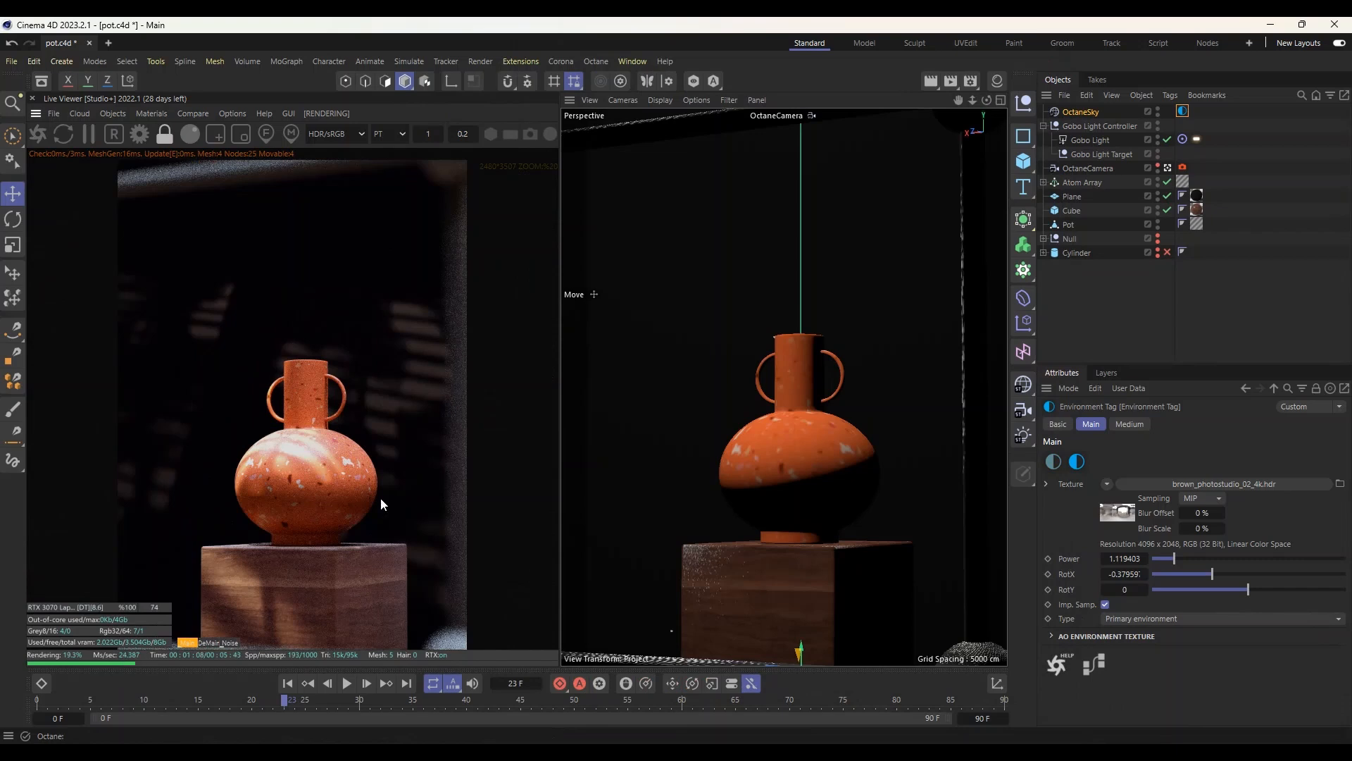
pyautogui.click(36, 113)
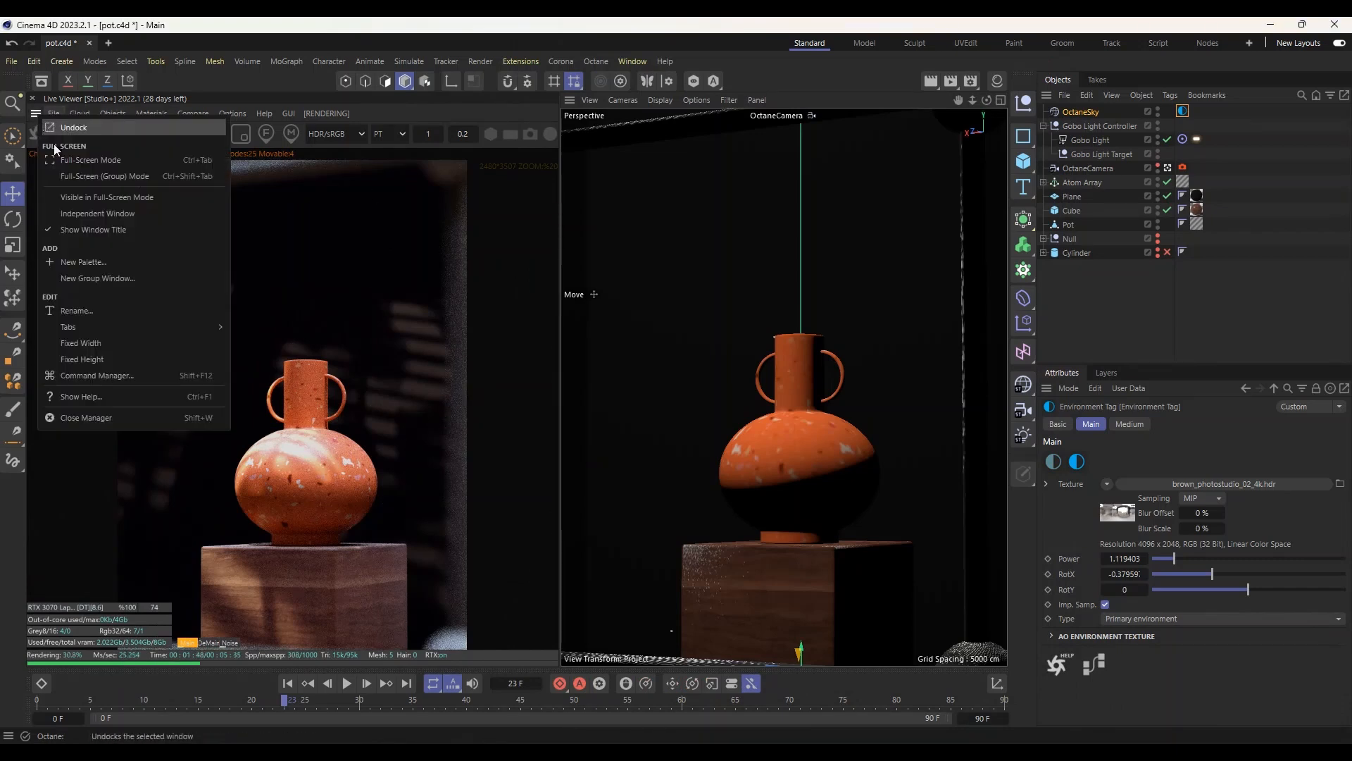
pyautogui.click(93, 128)
pyautogui.doubleClick(517, 92)
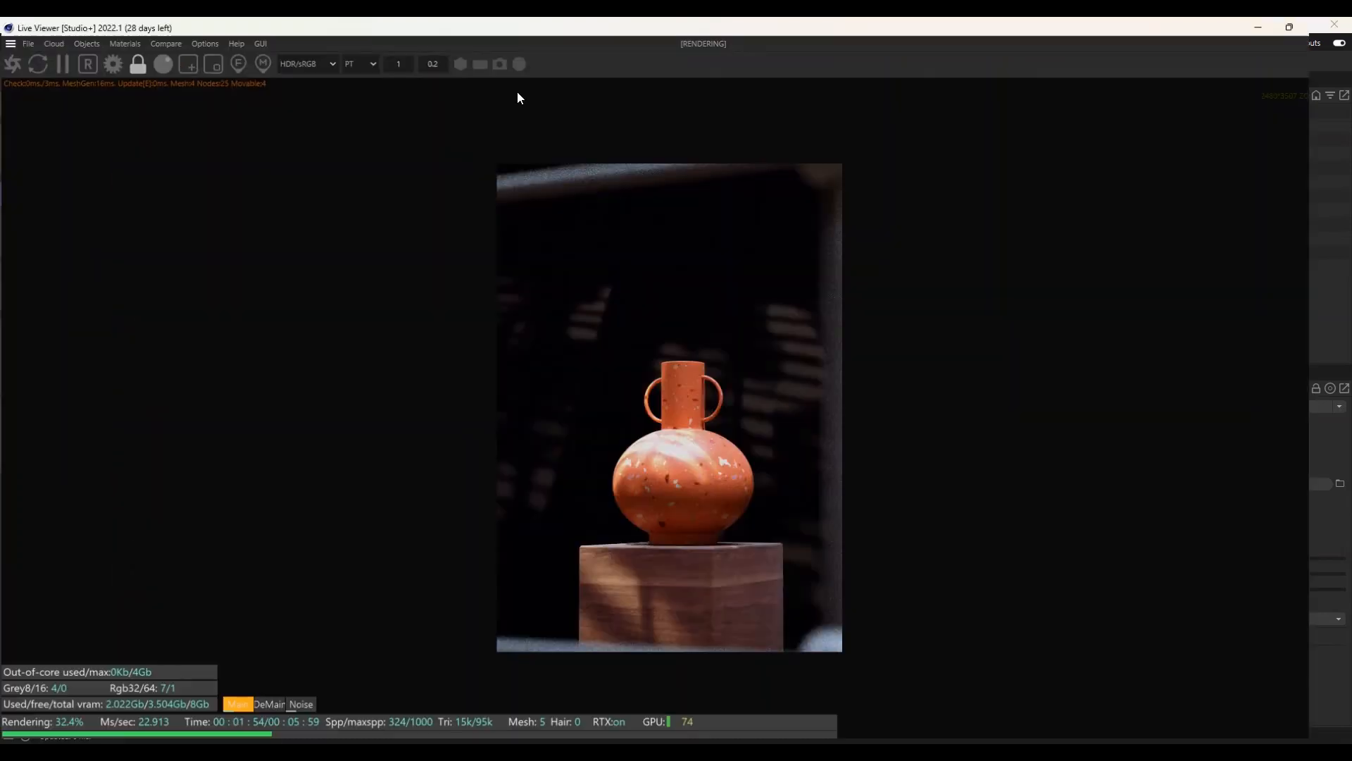
pyautogui.scroll(3, 705, 473)
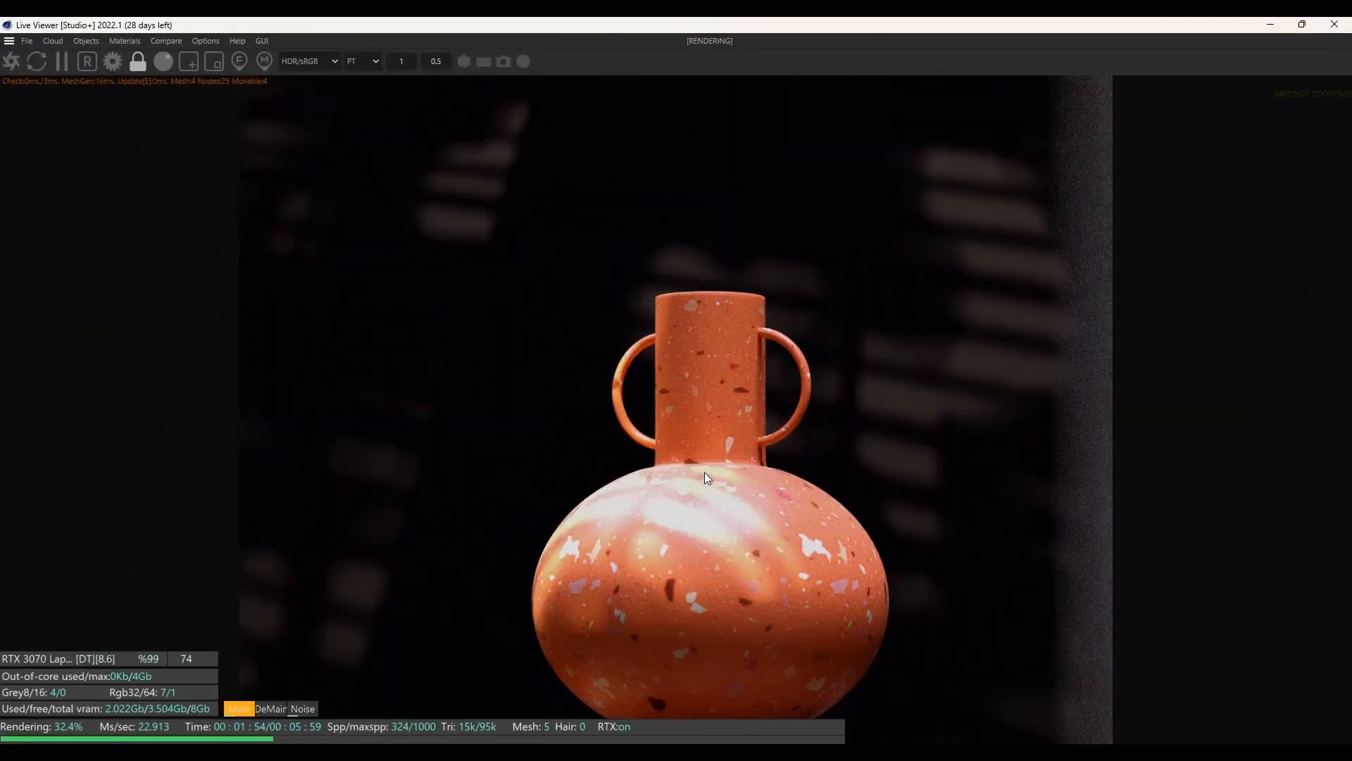
pyautogui.scroll(-3, 705, 470)
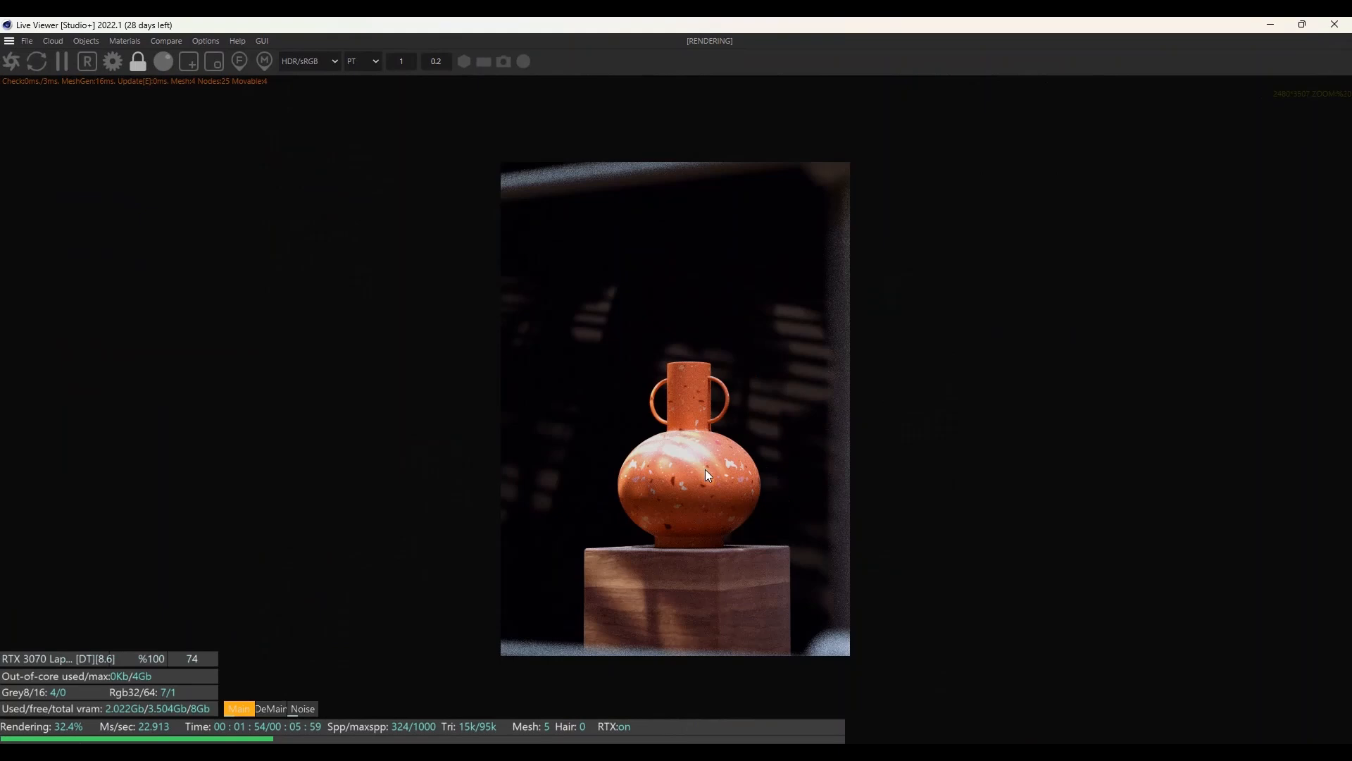